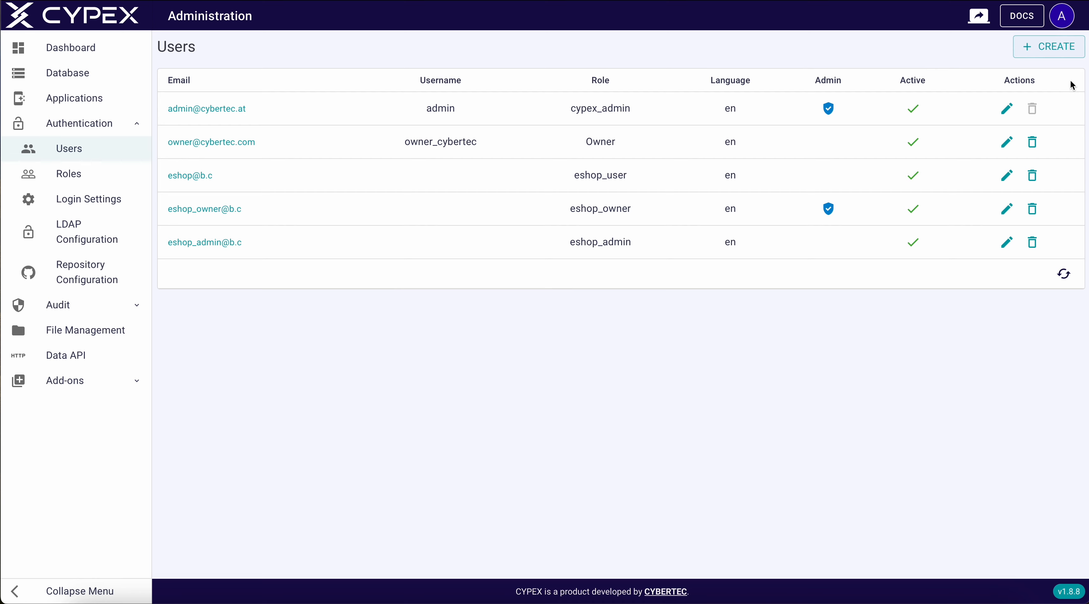
Create an account with username user, an e-mail address, a password and the User role
{"action": "left_click", "coordinate": [1050, 46]}
{"action": "left_click", "coordinate": [287, 94]}
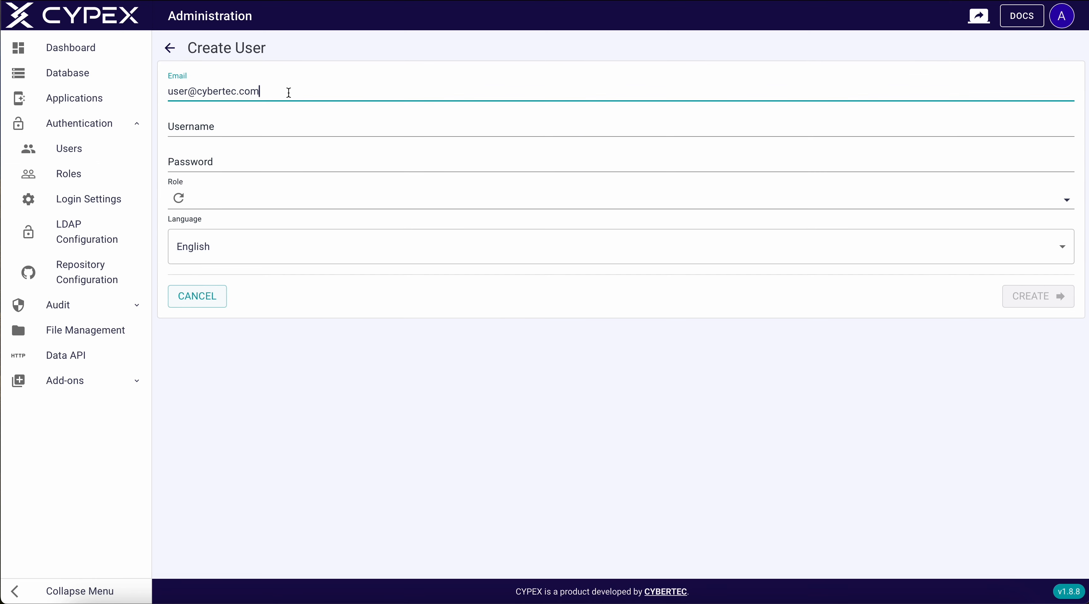
{"action": "left_click", "coordinate": [251, 127]}
{"action": "type", "text": "user"}
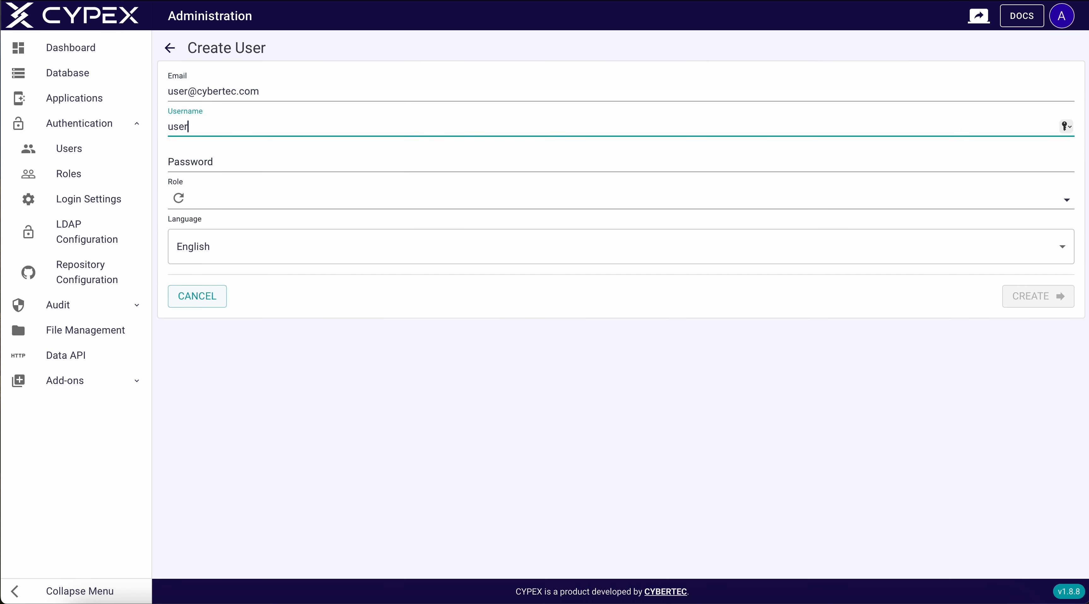
{"action": "left_click", "coordinate": [233, 157]}
{"action": "type", "text": "••"}
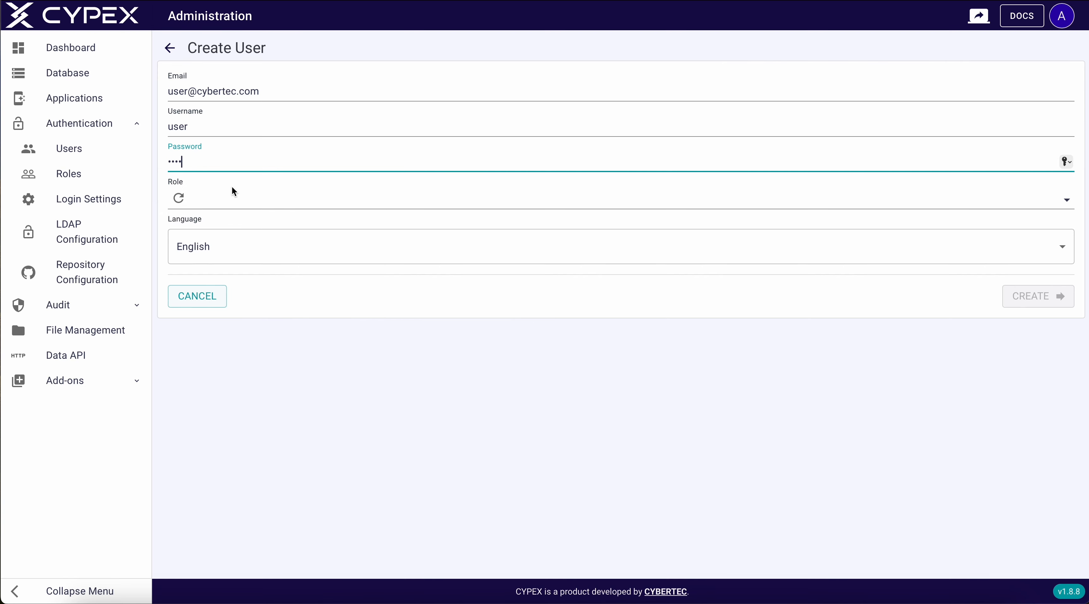
{"action": "type", "text": "••"}
{"action": "left_click", "coordinate": [232, 198]}
{"action": "left_click", "coordinate": [214, 257]}
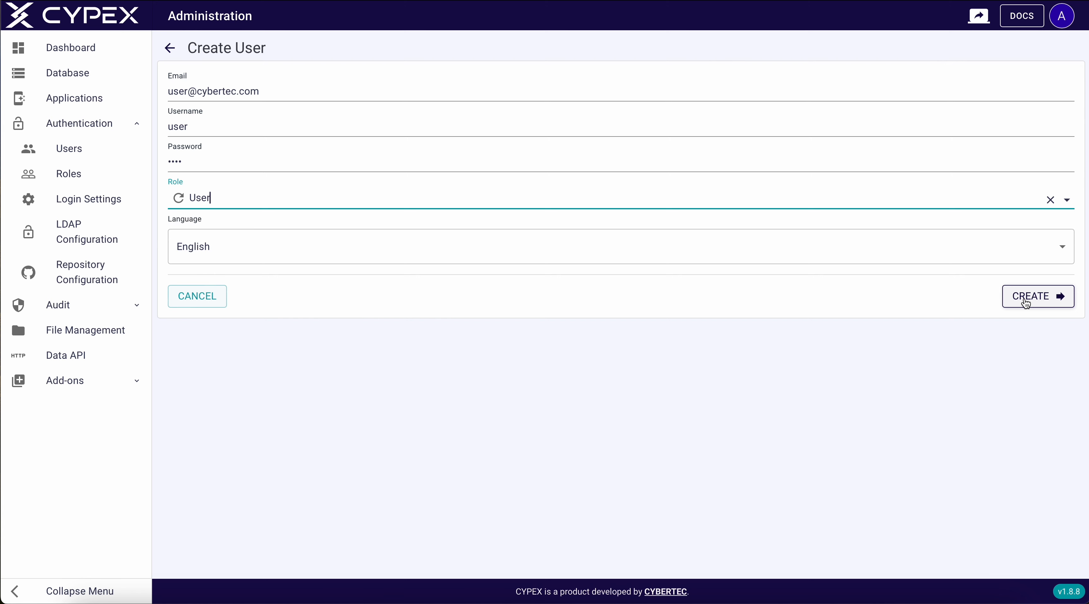
{"action": "left_click", "coordinate": [1026, 301]}
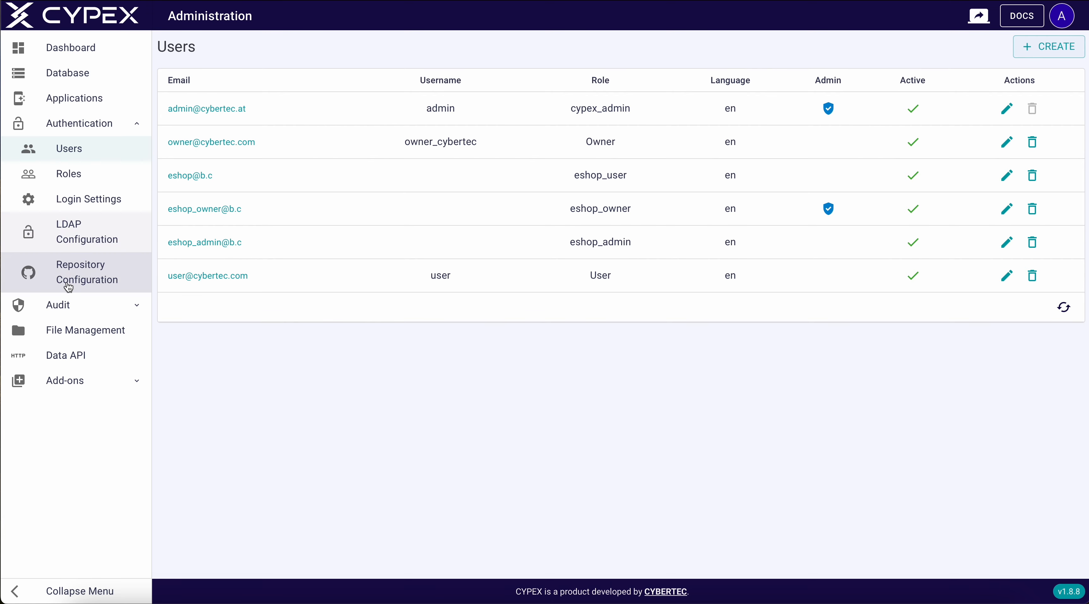
Browse File Management and the Data API docs, then view user 22's login audit details
{"action": "left_click", "coordinate": [62, 335]}
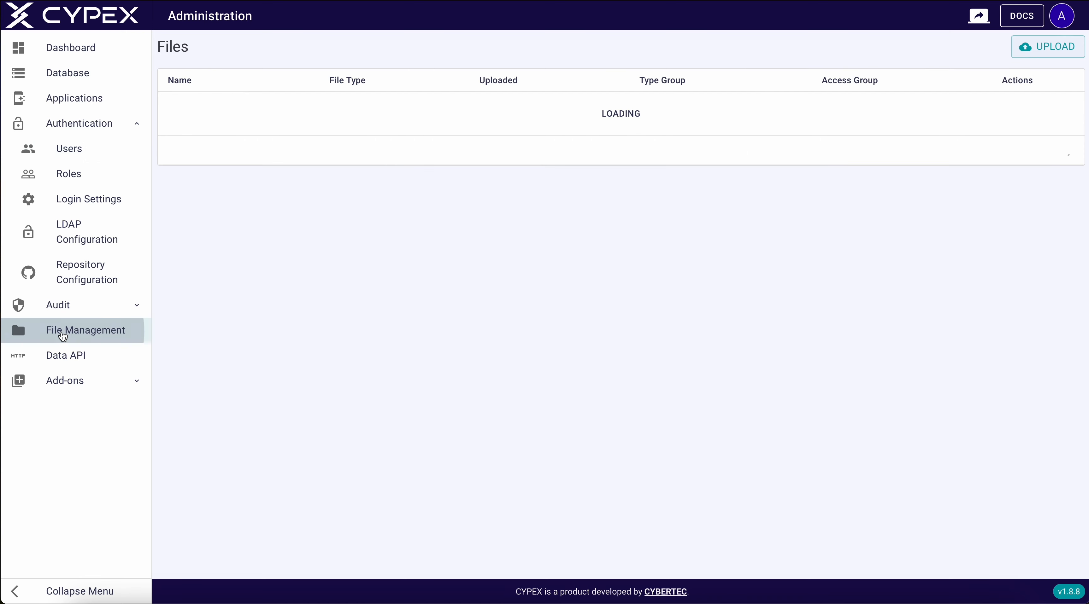
{"action": "left_click", "coordinate": [61, 355]}
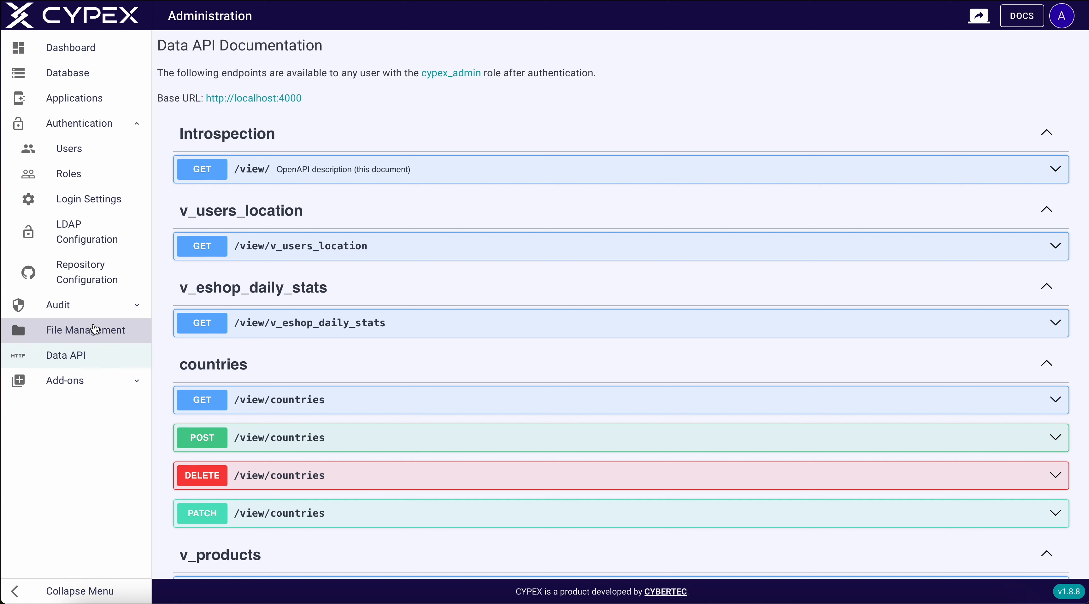
{"action": "left_click", "coordinate": [100, 311]}
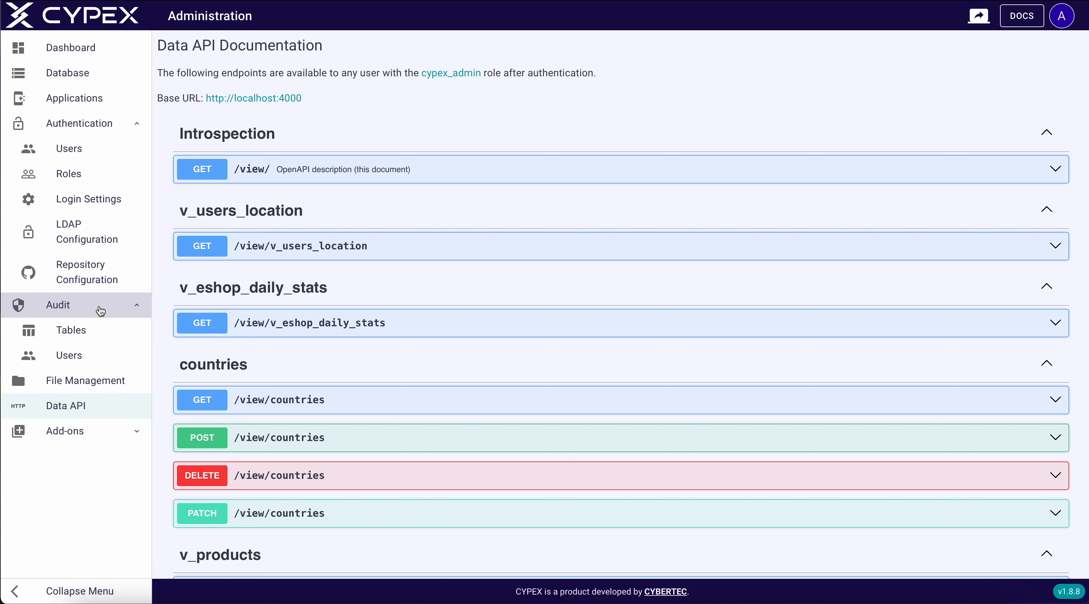
{"action": "left_click", "coordinate": [77, 357]}
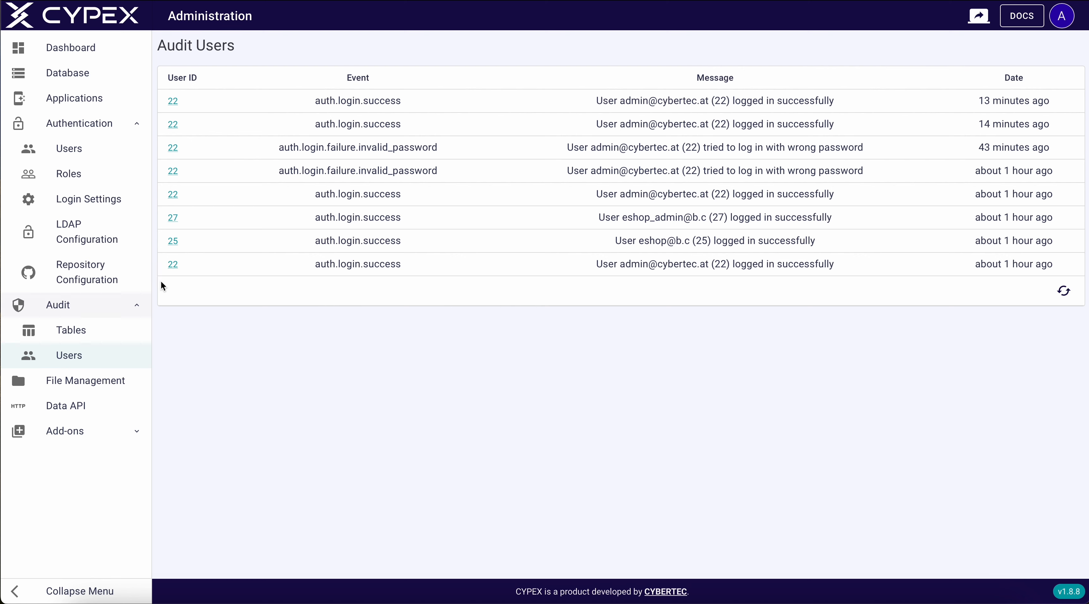
{"action": "left_click", "coordinate": [173, 265]}
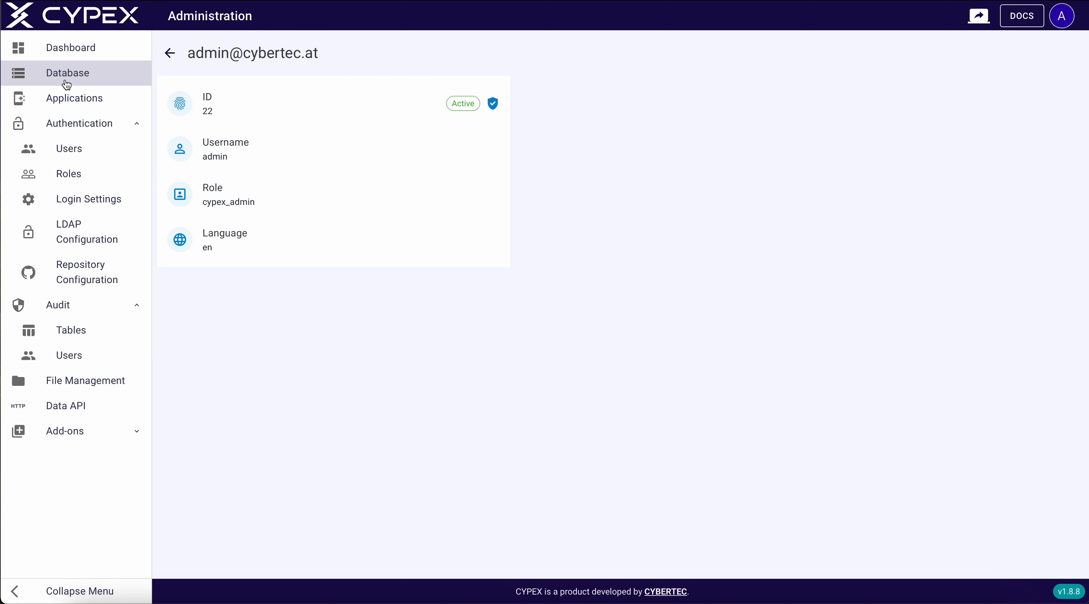
{"action": "left_click", "coordinate": [169, 53]}
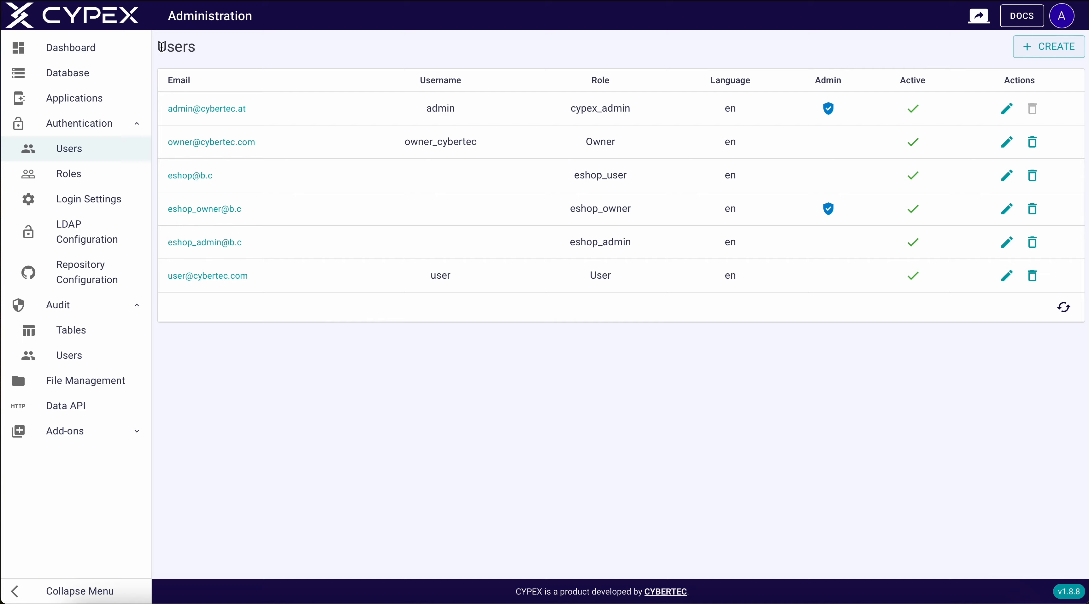
Inspect an audited table insert in Audit > Tables, then show the Database entity diagram
{"action": "left_click", "coordinate": [69, 332]}
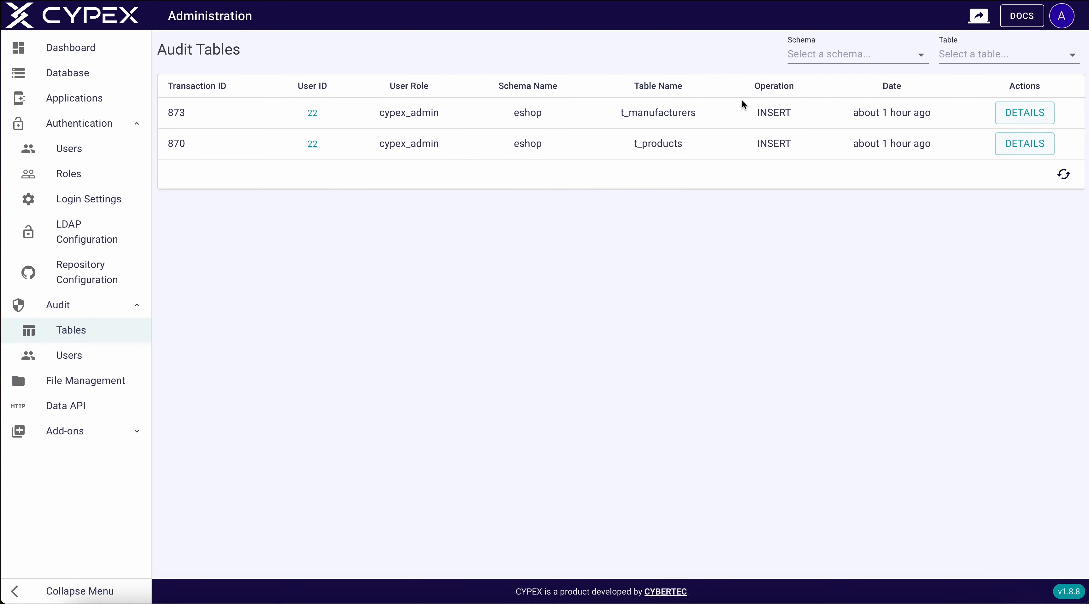
{"action": "left_click", "coordinate": [1032, 149]}
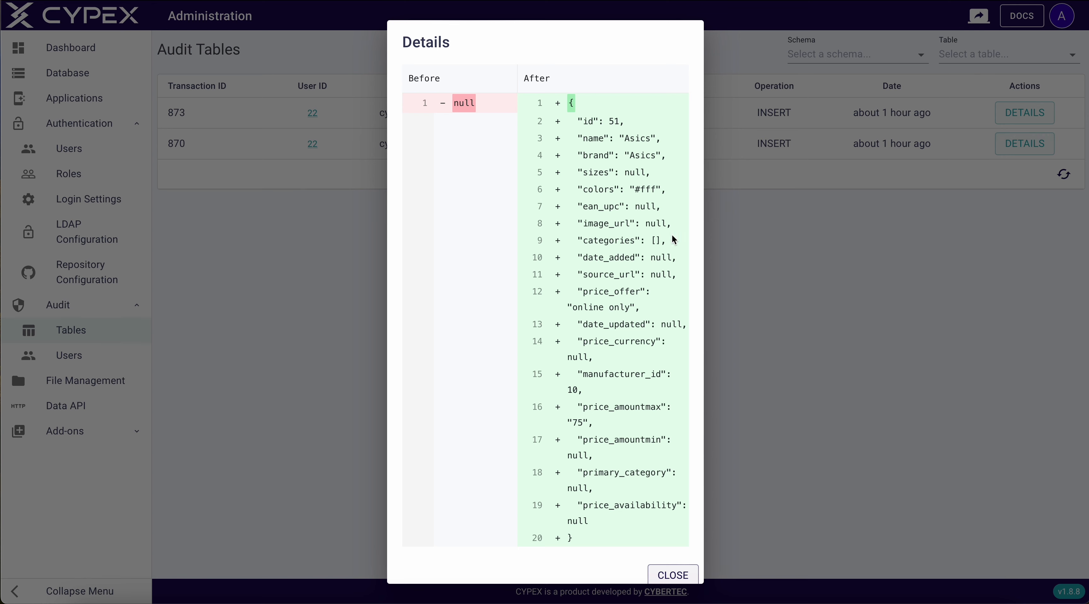
{"action": "left_click", "coordinate": [657, 575]}
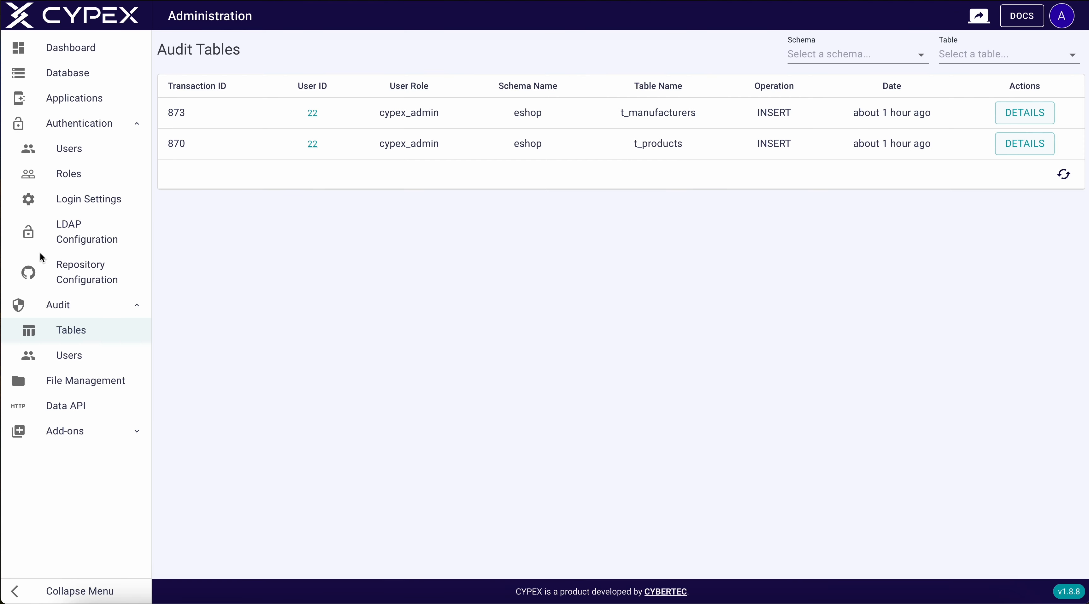
{"action": "left_click", "coordinate": [69, 77]}
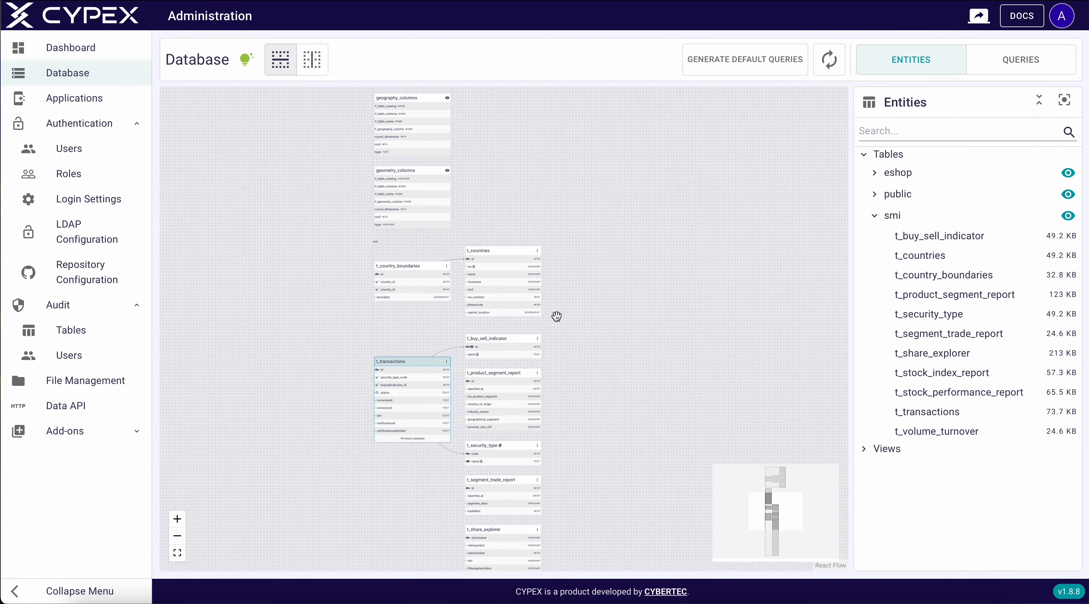
{"action": "scroll", "coordinate": [556, 317], "scroll_direction": "up", "scroll_amount": 5}
{"action": "left_click_drag", "start_coordinate": [556, 316], "coordinate": [584, 133]}
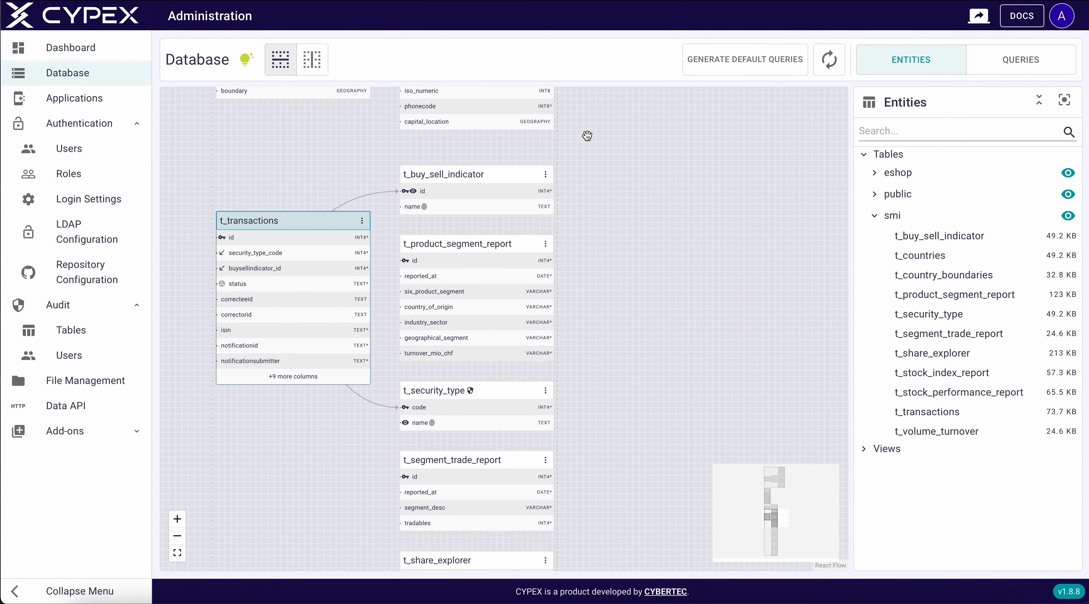
{"action": "scroll", "coordinate": [634, 213], "scroll_direction": "up", "scroll_amount": 2}
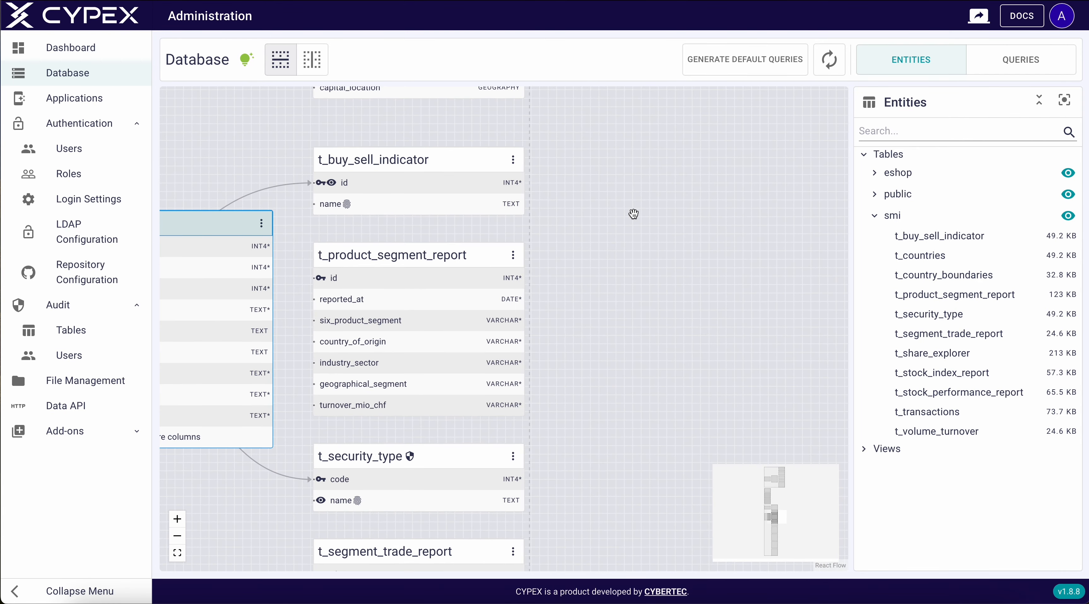
{"action": "left_click", "coordinate": [261, 223]}
{"action": "left_click", "coordinate": [326, 343]}
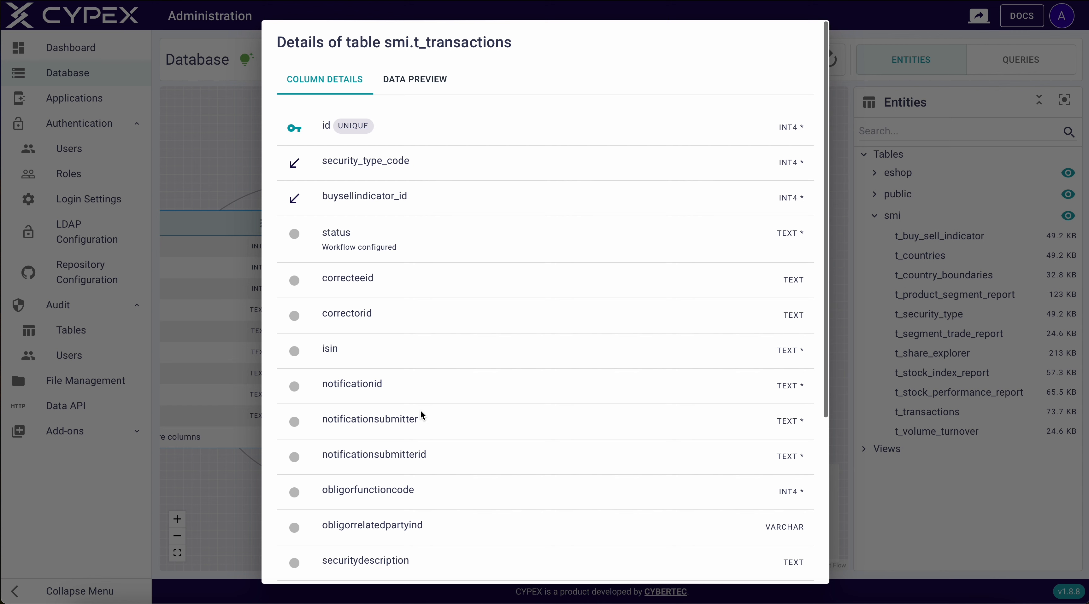
{"action": "scroll", "coordinate": [421, 414], "scroll_direction": "down", "scroll_amount": 5}
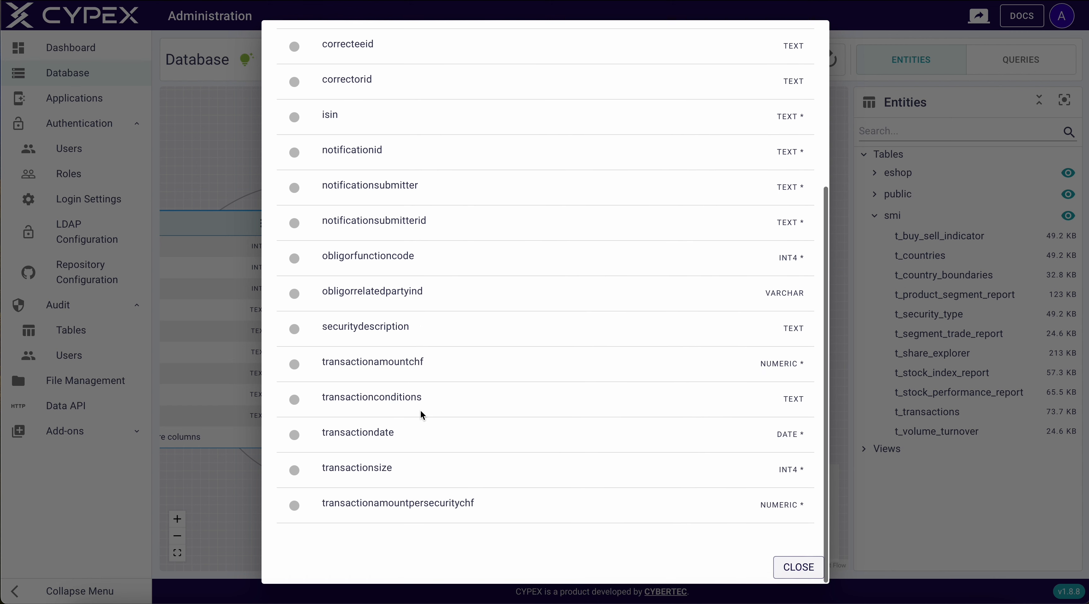
{"action": "left_click", "coordinate": [798, 569]}
{"action": "left_click_drag", "start_coordinate": [237, 146], "coordinate": [415, 157]}
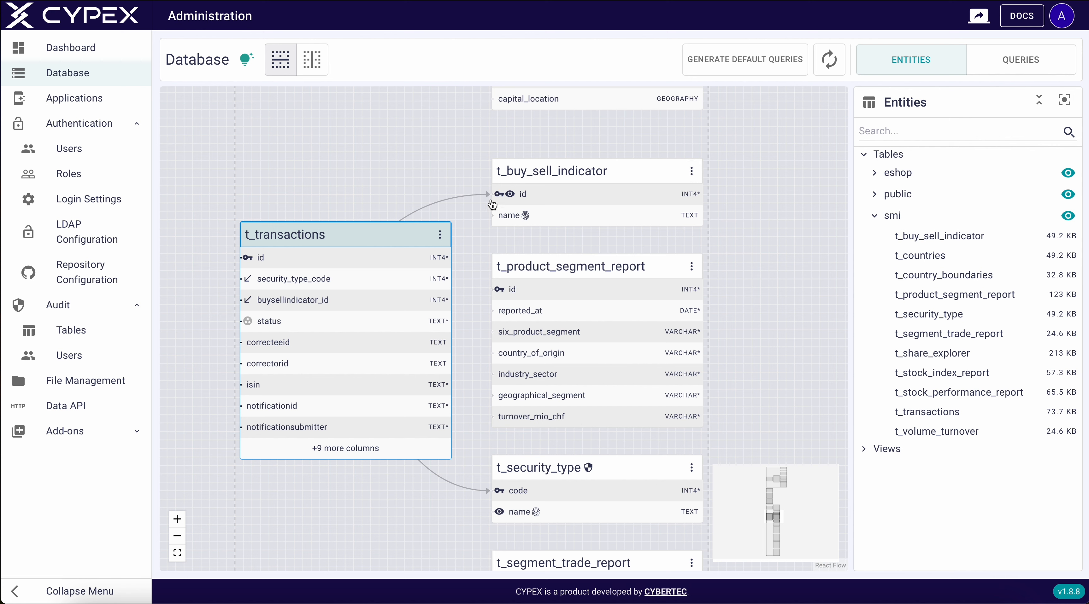
In t_buy_sell_indicator's Default Lookup settings, choose the name column and save
{"action": "left_click", "coordinate": [691, 175]}
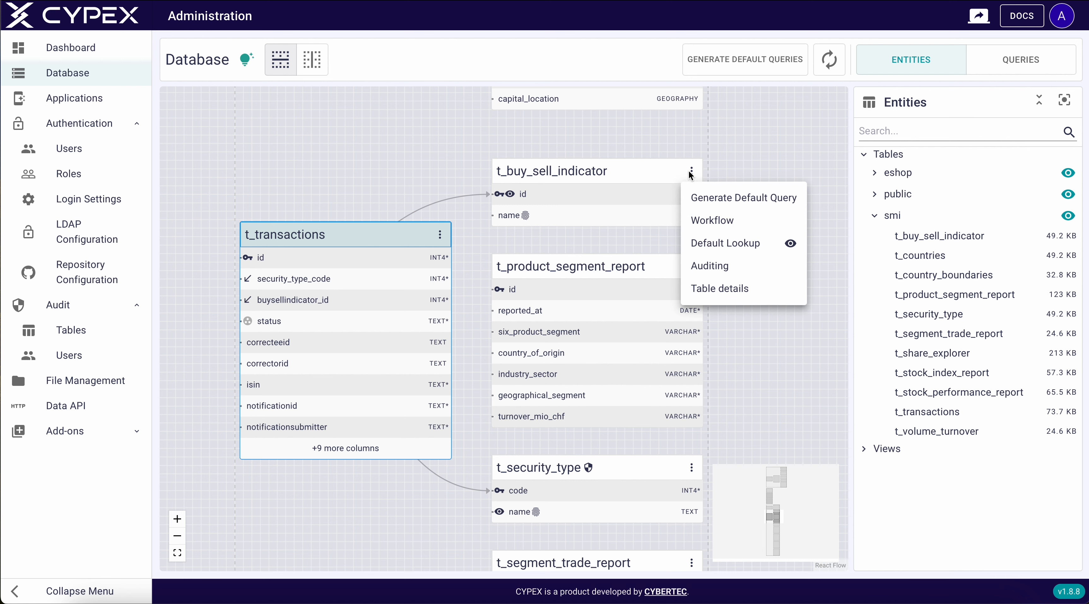
{"action": "left_click", "coordinate": [709, 251]}
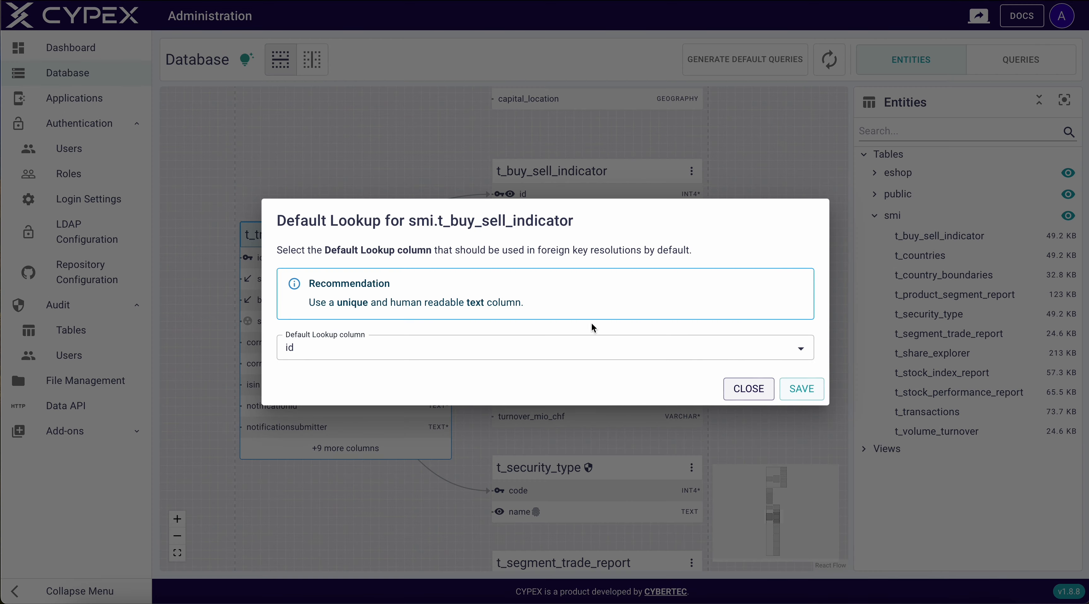
{"action": "left_click", "coordinate": [577, 341]}
{"action": "left_click", "coordinate": [508, 396]}
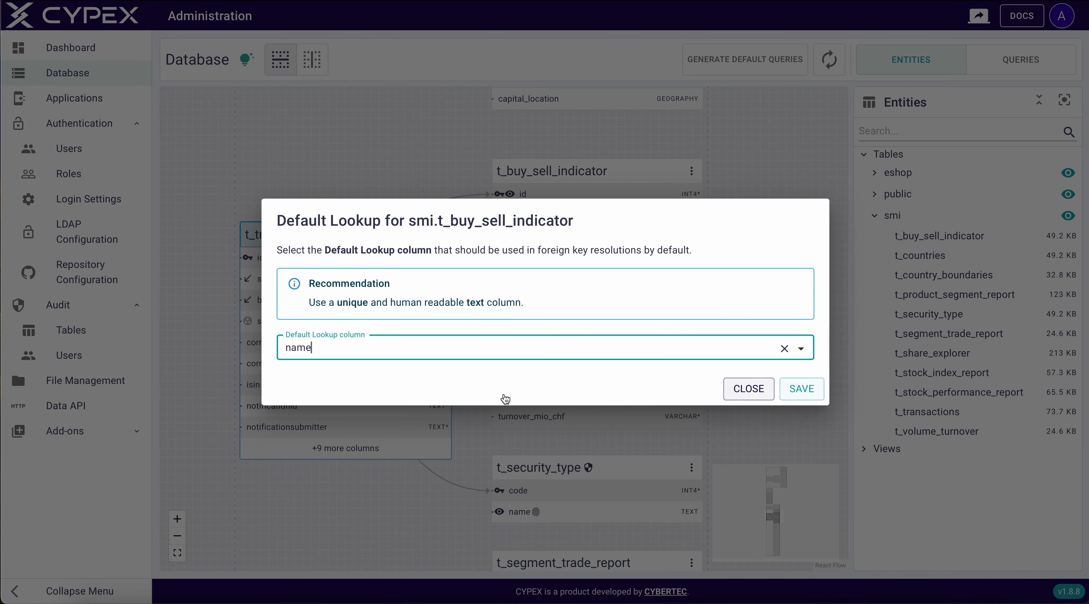
{"action": "left_click", "coordinate": [802, 389]}
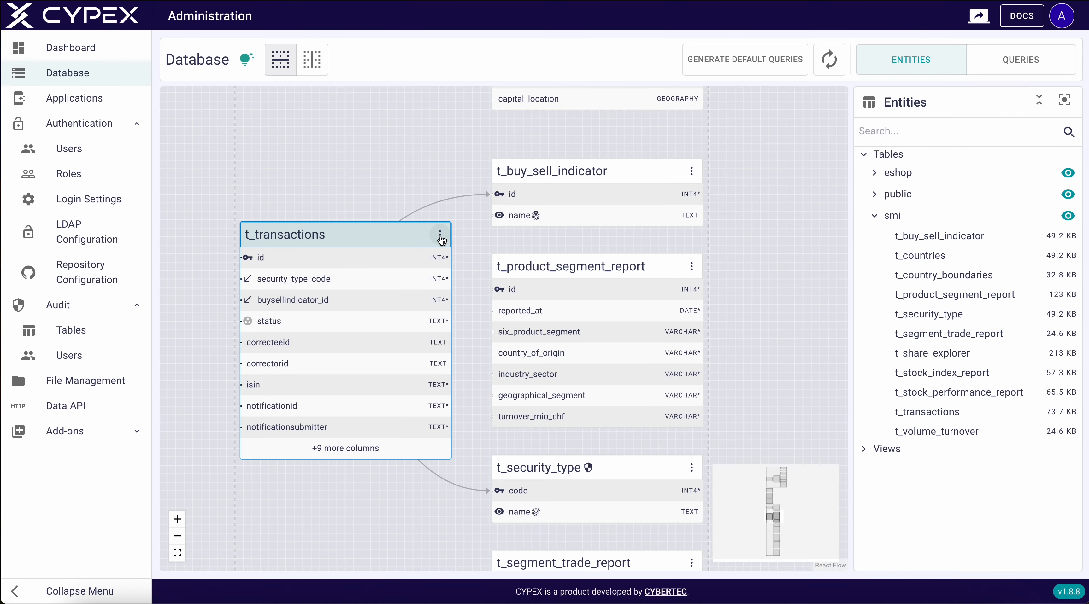
Open the t_transactions status workflow and delete the Start-to-Process transition
{"action": "left_click", "coordinate": [441, 239]}
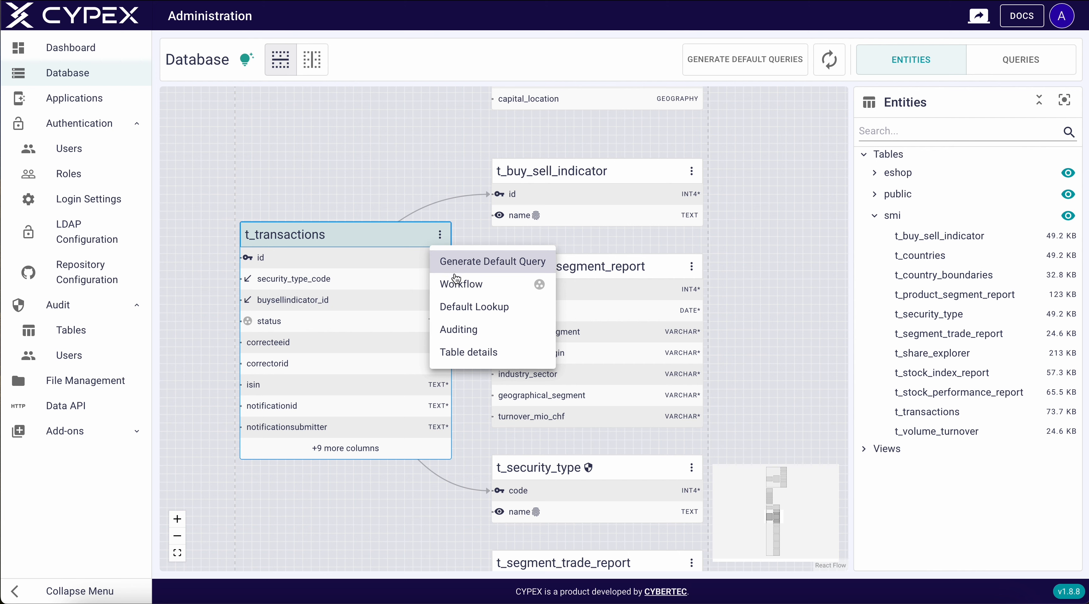
{"action": "left_click", "coordinate": [458, 286]}
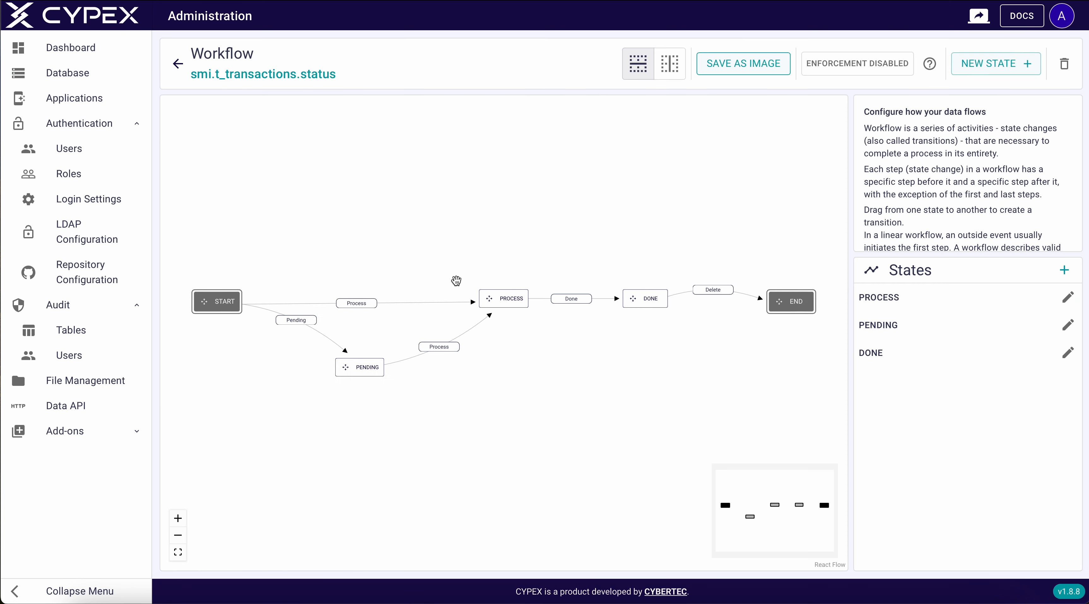
{"action": "left_click_drag", "start_coordinate": [206, 302], "coordinate": [218, 172]}
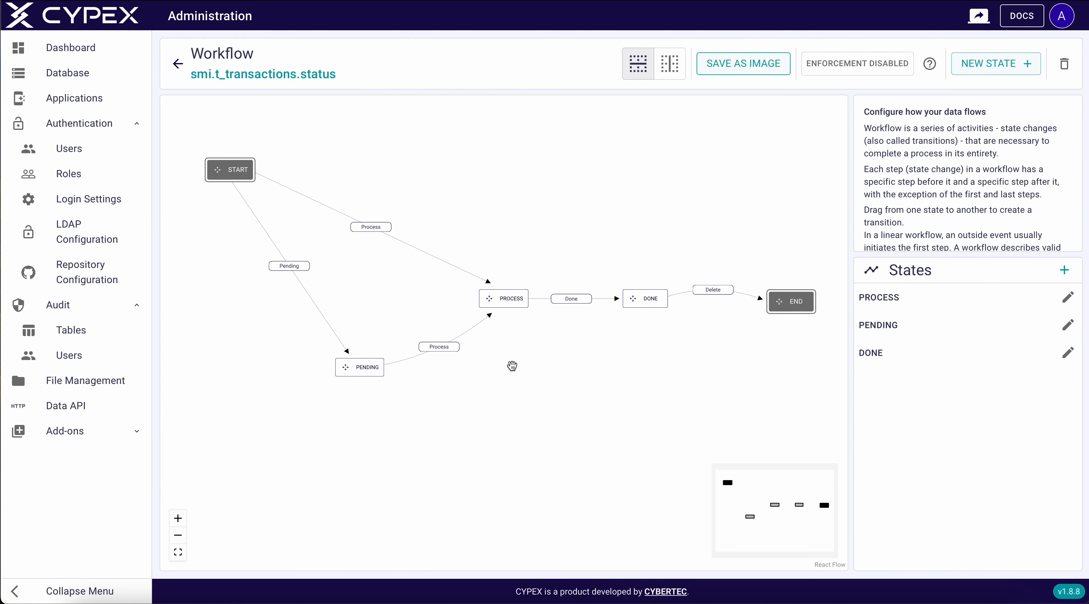
{"action": "left_click", "coordinate": [571, 300]}
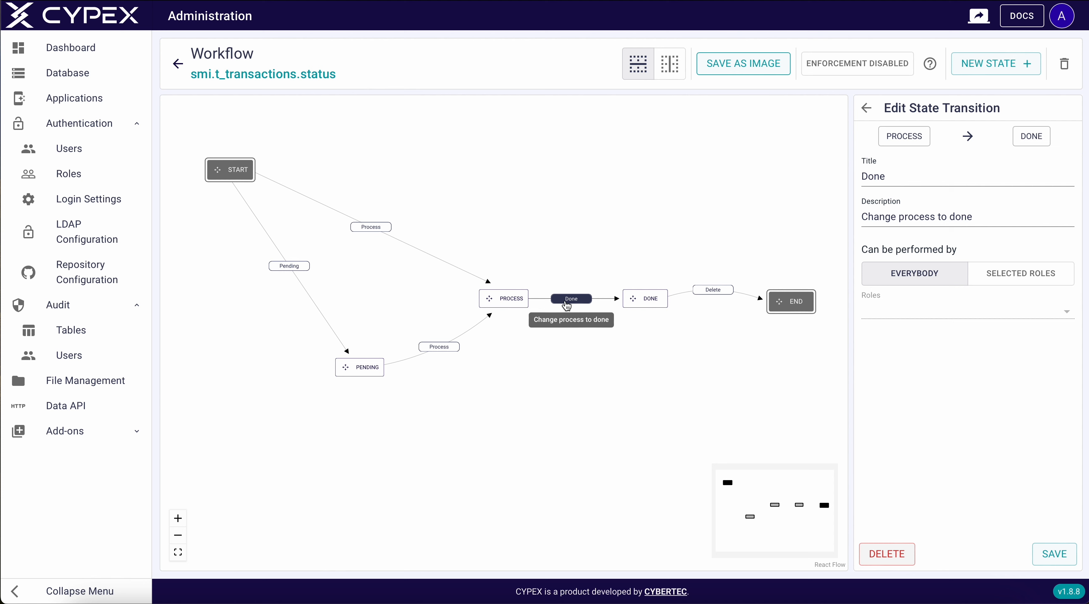
{"action": "left_click", "coordinate": [505, 299]}
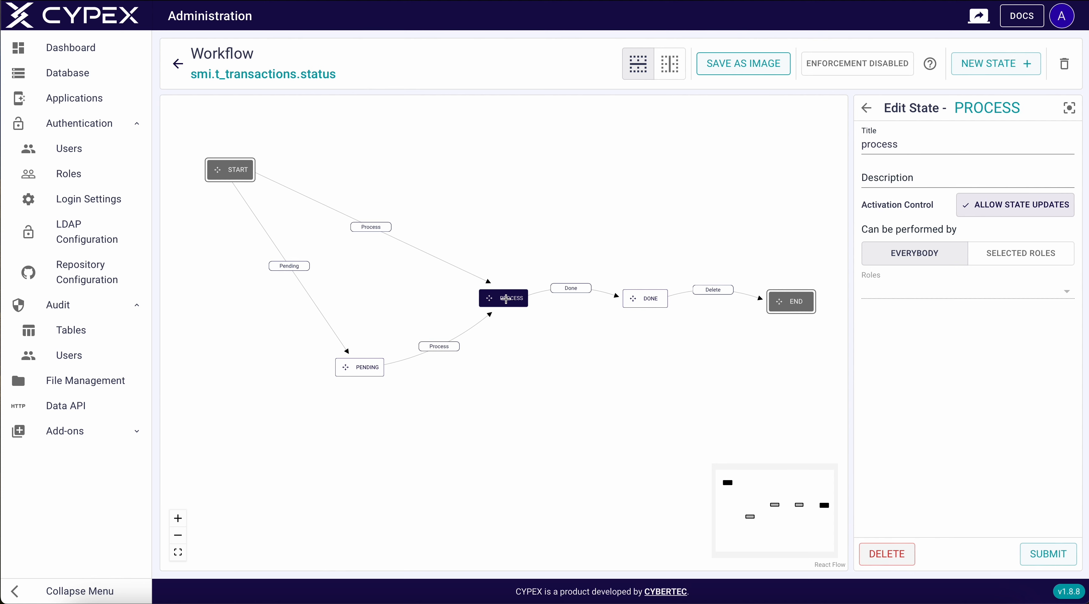
{"action": "left_click", "coordinate": [378, 231]}
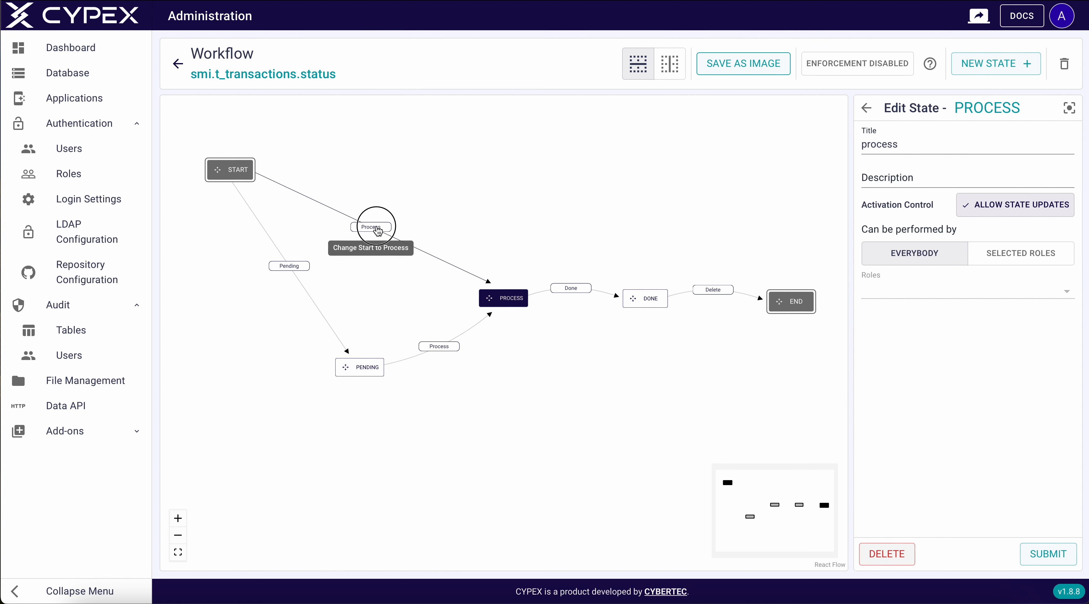
{"action": "left_click", "coordinate": [890, 554]}
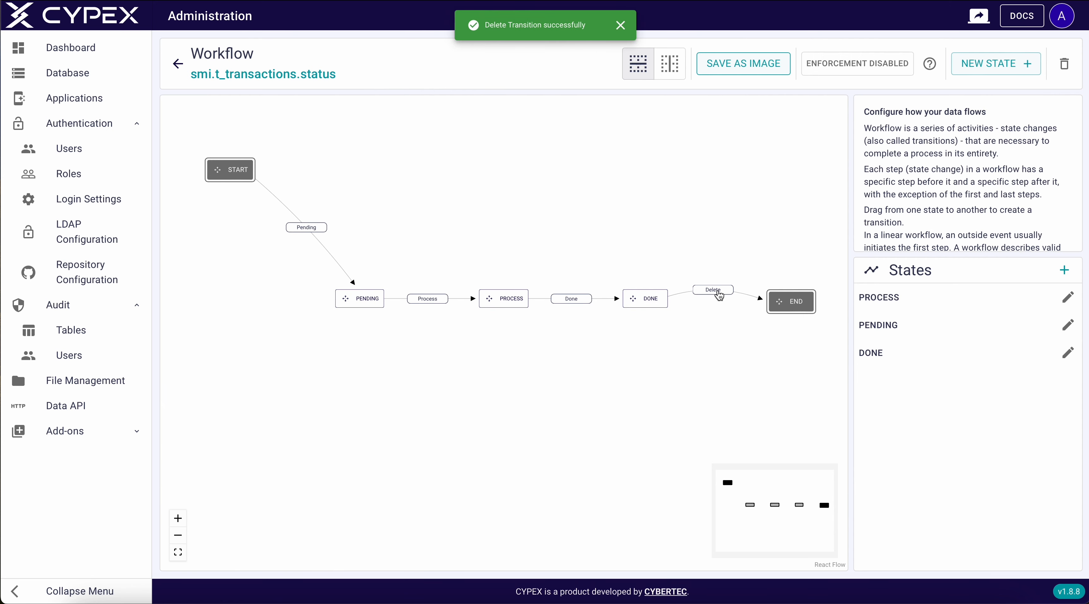
Restrict the Done-to-End Delete transition to the User role and save
{"action": "left_click", "coordinate": [713, 290]}
{"action": "left_click", "coordinate": [1006, 274]}
{"action": "left_click", "coordinate": [931, 311]}
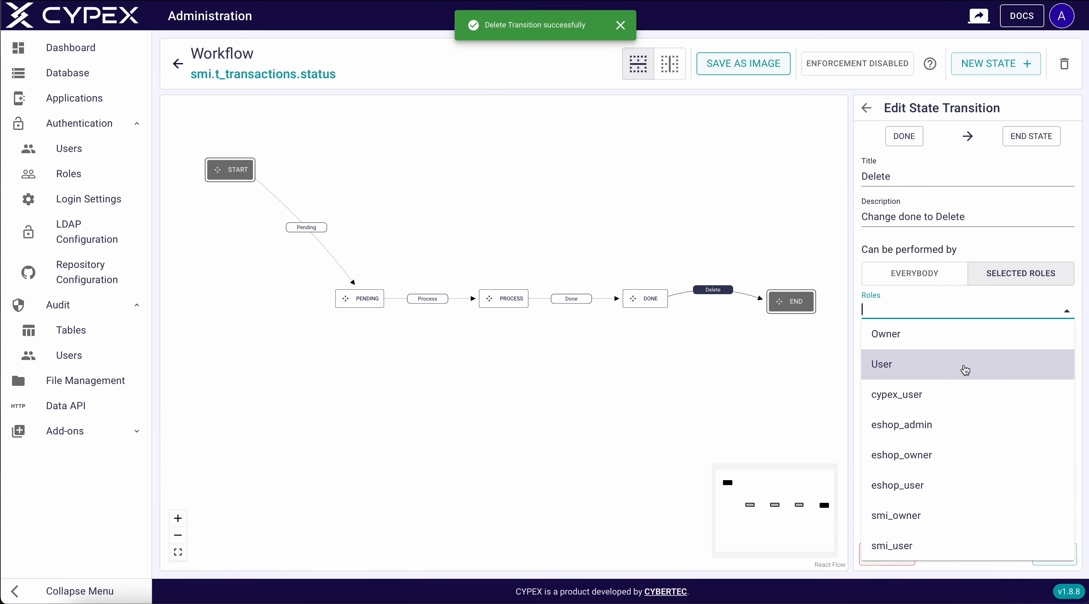
{"action": "left_click", "coordinate": [910, 364]}
{"action": "left_click", "coordinate": [1051, 555]}
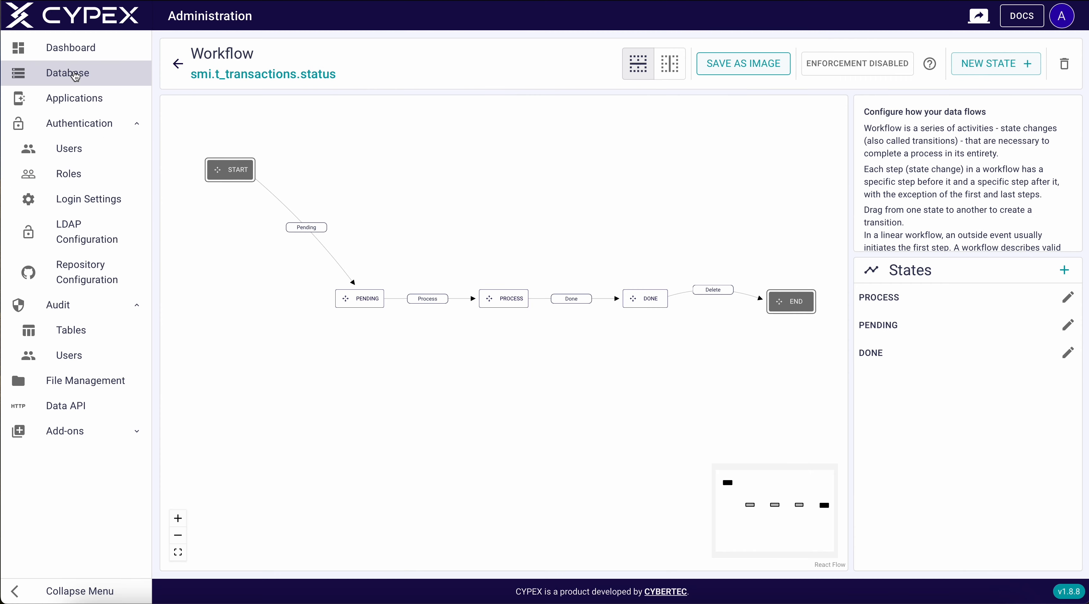
Review the smi tables on the database diagram and the default queries, including Manufacturers' settings
{"action": "left_click", "coordinate": [75, 78]}
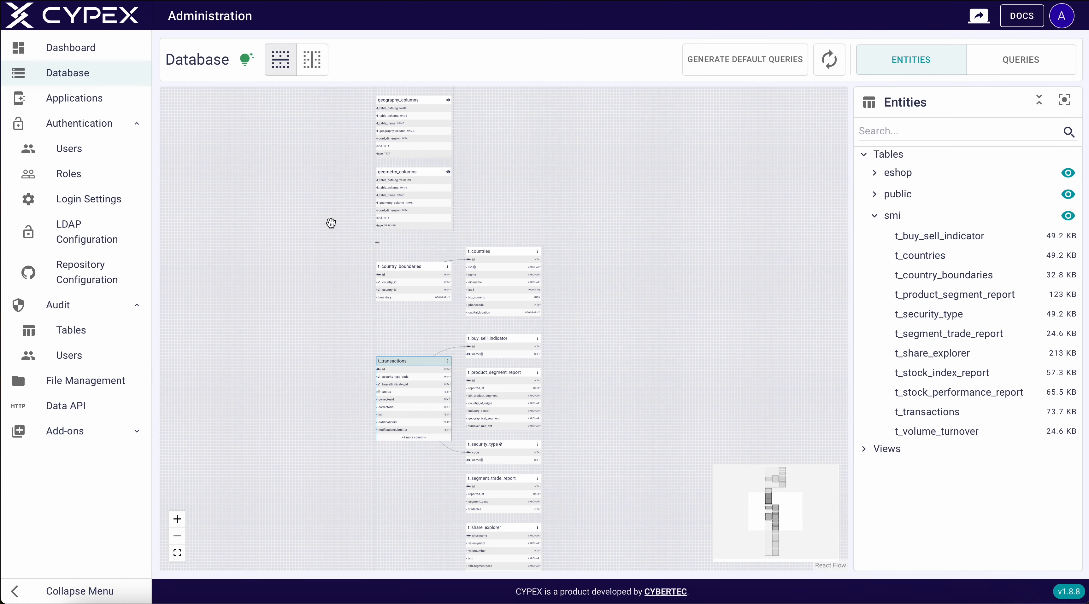
{"action": "scroll", "coordinate": [617, 202], "scroll_direction": "up", "scroll_amount": 5}
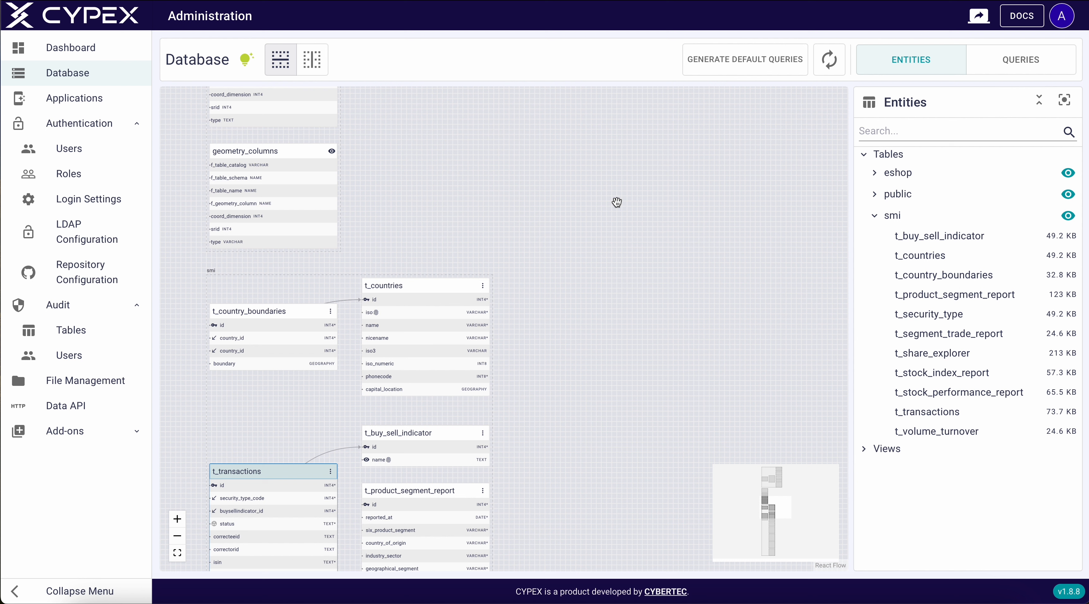
{"action": "left_click_drag", "start_coordinate": [570, 299], "coordinate": [639, 139]}
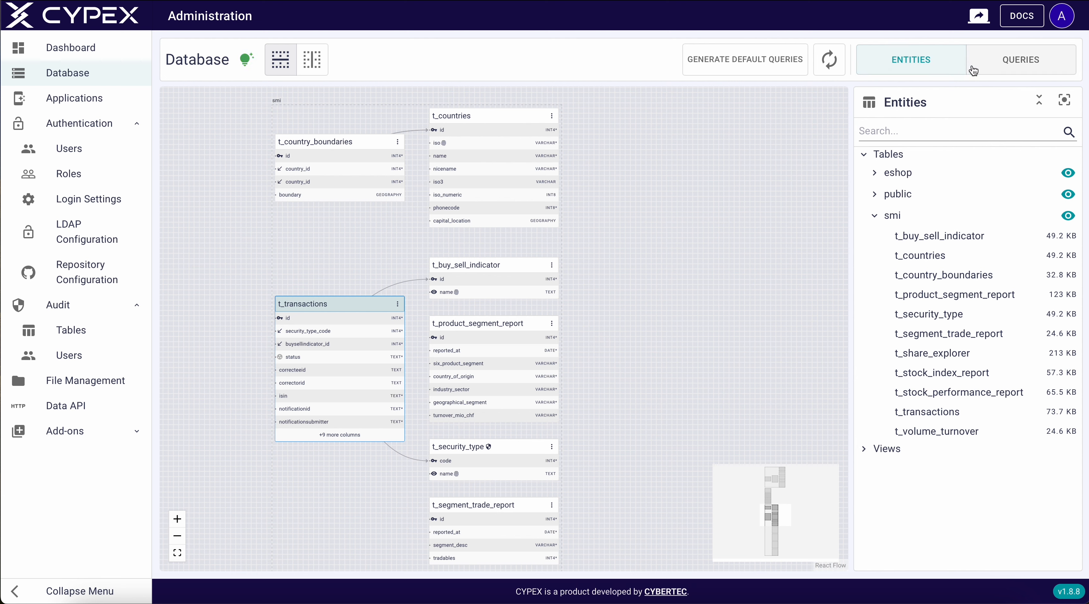
{"action": "left_click", "coordinate": [1021, 62]}
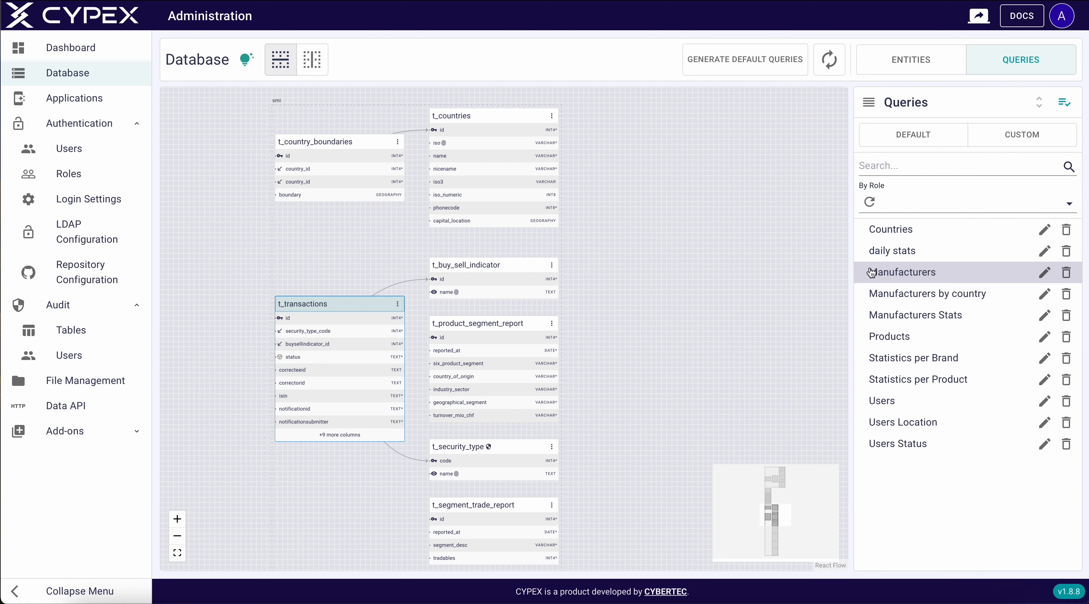
{"action": "left_click", "coordinate": [896, 137]}
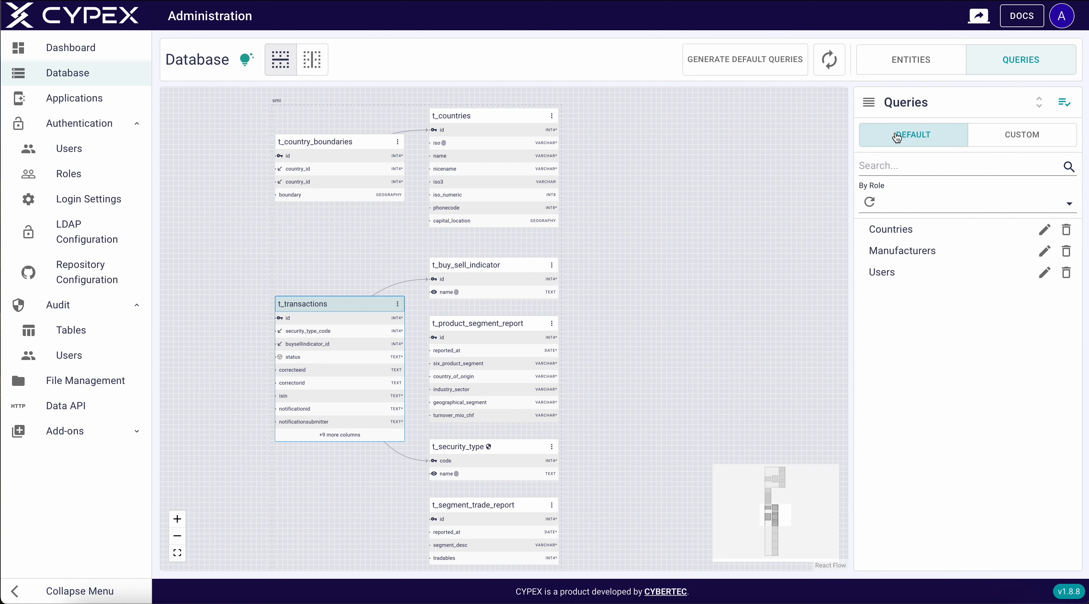
{"action": "left_click", "coordinate": [1044, 249]}
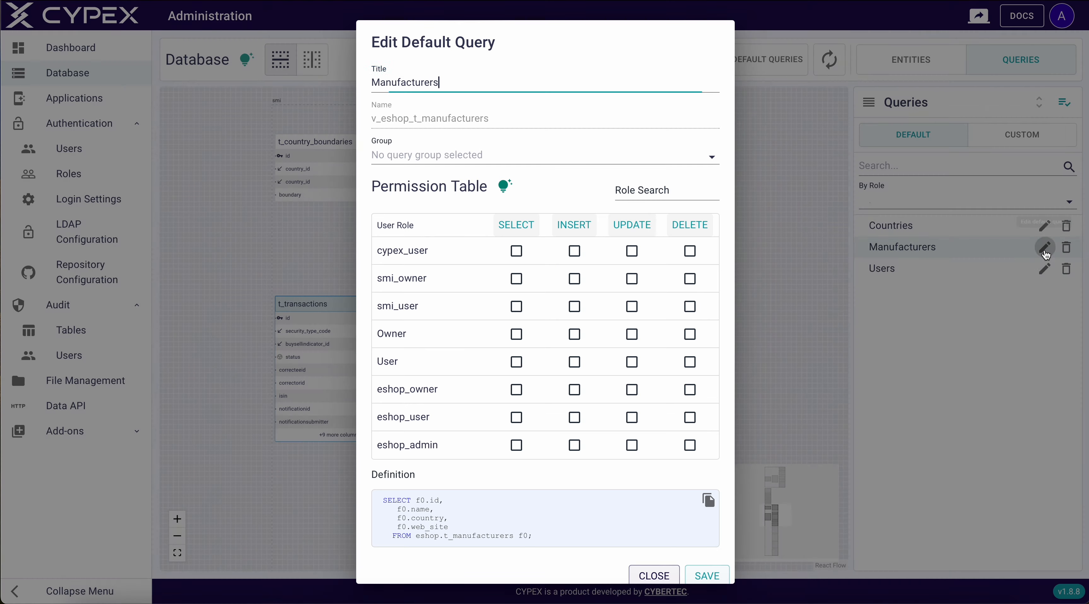
{"action": "scroll", "coordinate": [658, 406], "scroll_direction": "down", "scroll_amount": 1}
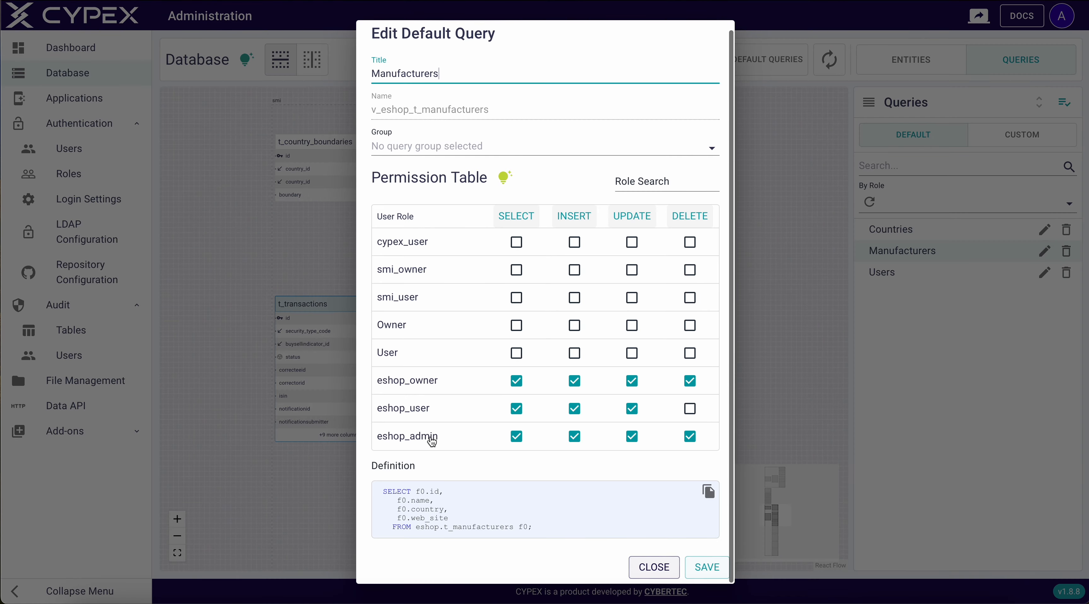
{"action": "left_click", "coordinate": [650, 569]}
Filter to custom queries, open Users Location for editing and check the Users query settings
{"action": "left_click", "coordinate": [998, 133]}
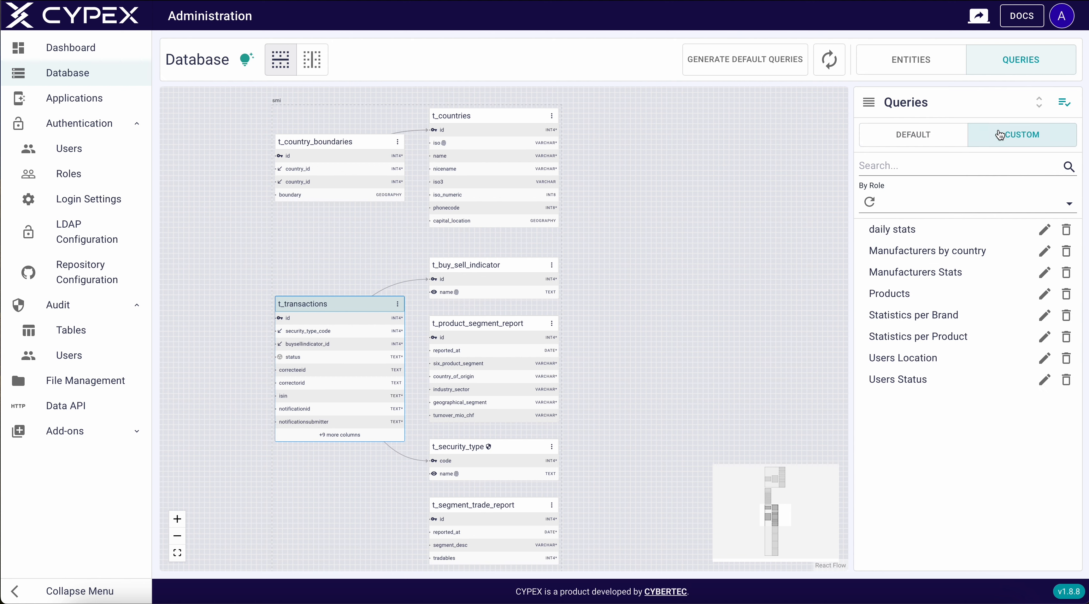
{"action": "left_click", "coordinate": [1044, 358]}
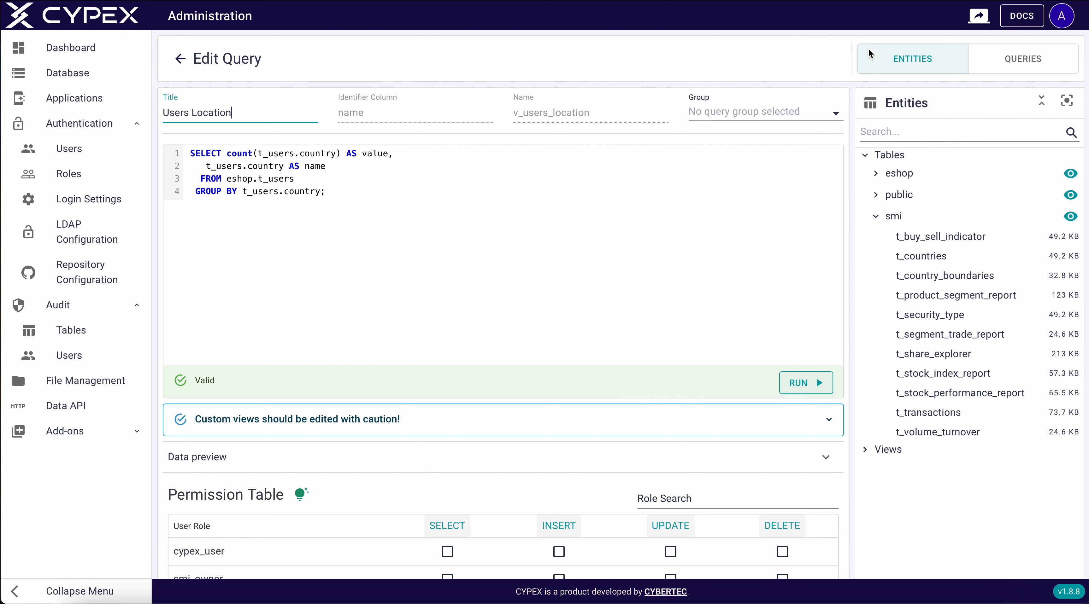
{"action": "left_click", "coordinate": [1017, 66]}
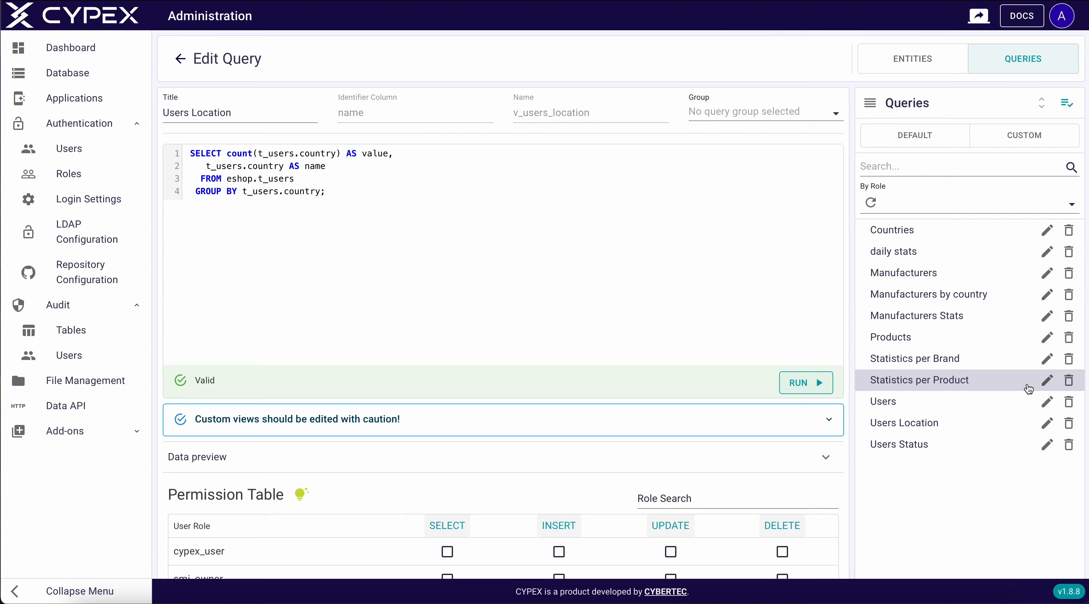
{"action": "left_click", "coordinate": [1045, 405]}
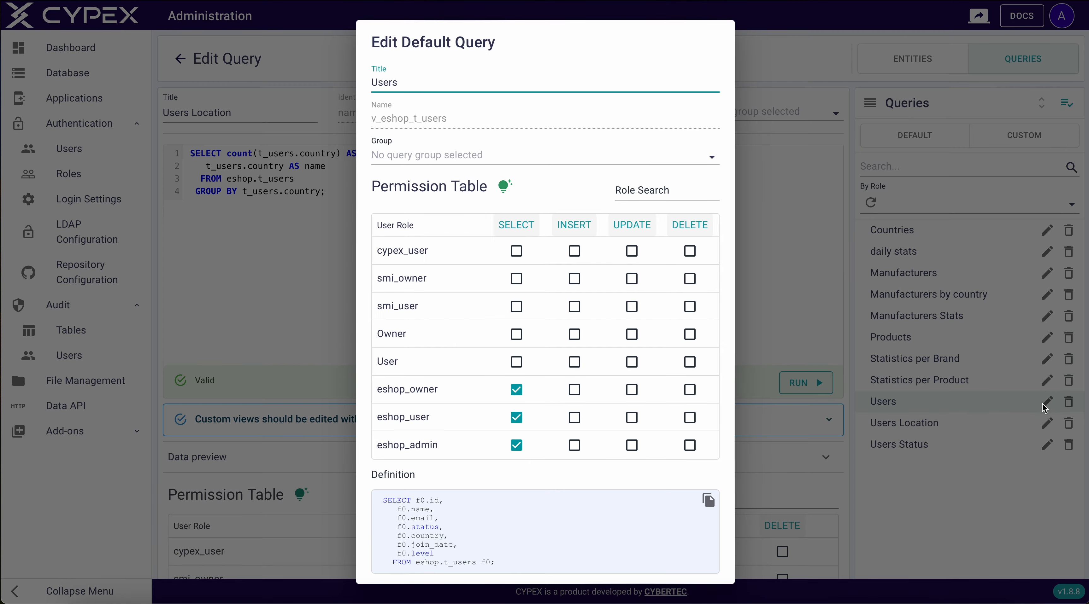
{"action": "left_click", "coordinate": [993, 136]}
{"action": "left_click", "coordinate": [992, 137]}
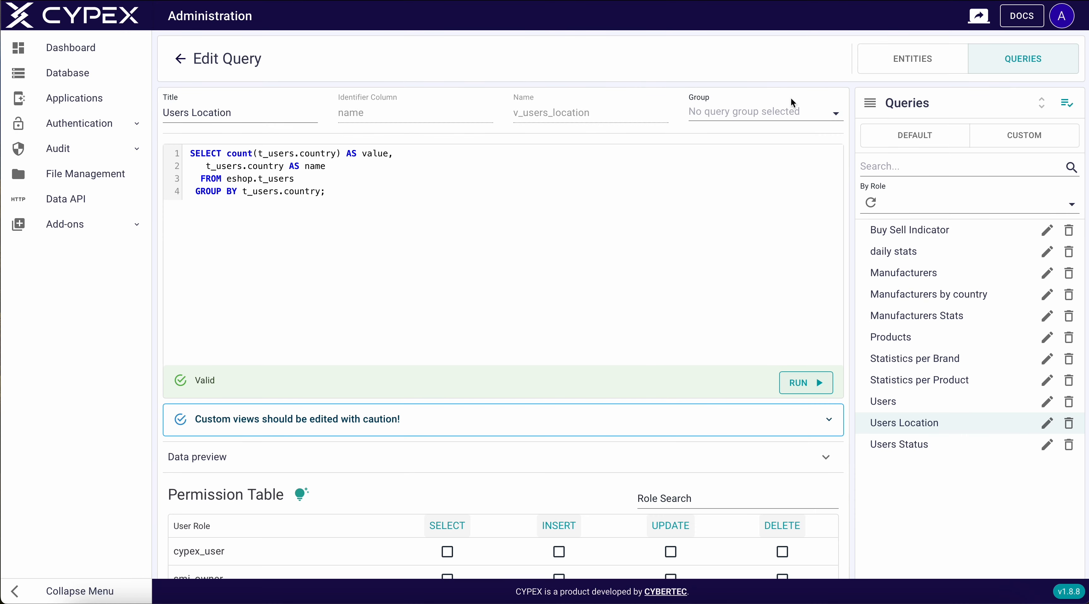
Start a new query and paste in the SQL summing share turnover per country
{"action": "left_click", "coordinate": [180, 59]}
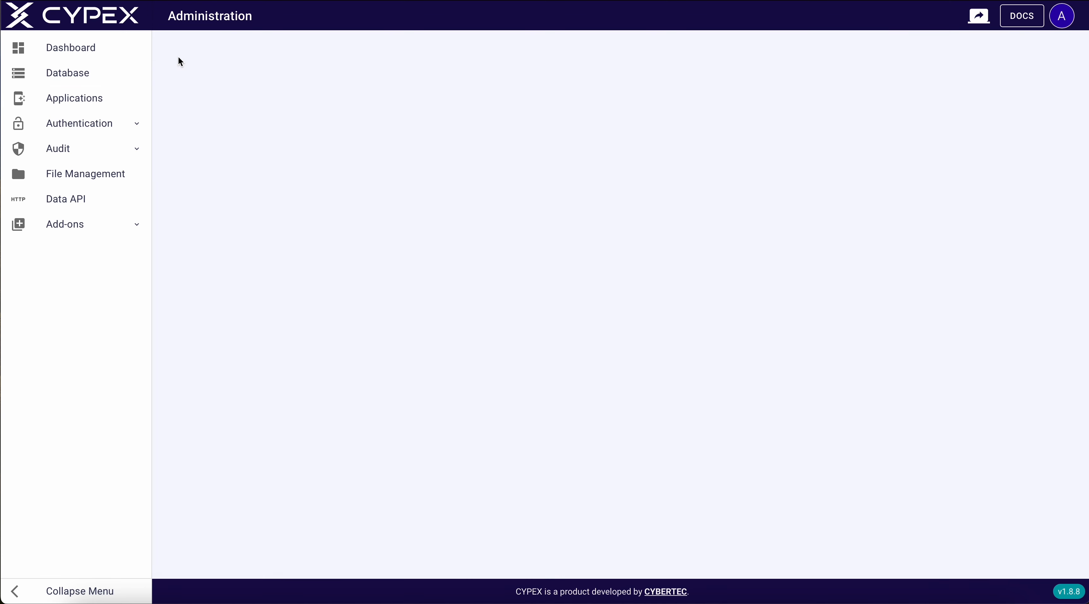
{"action": "left_click", "coordinate": [1044, 64]}
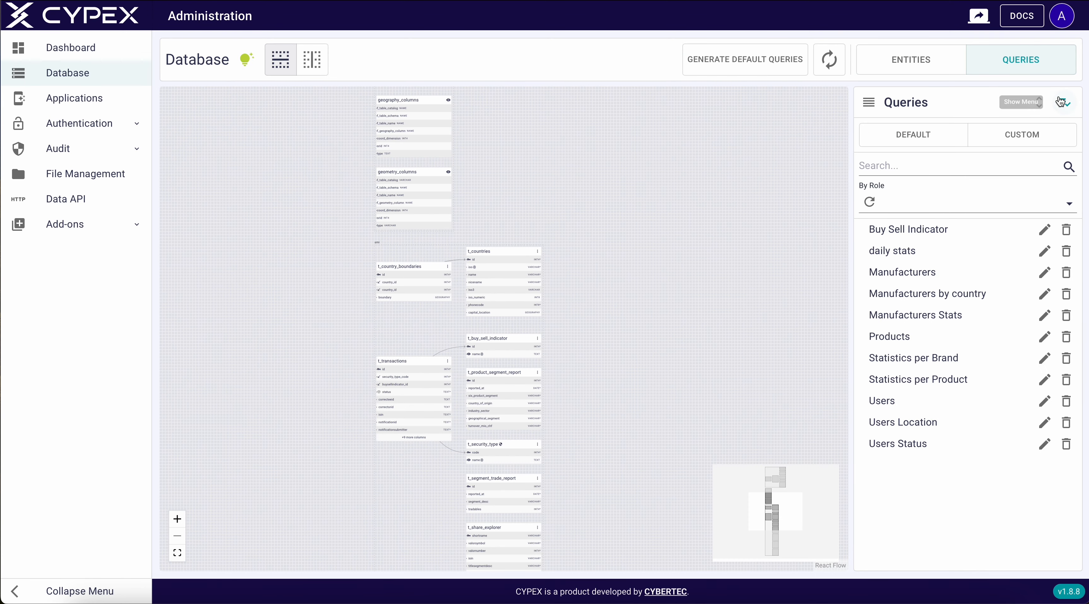
{"action": "left_click", "coordinate": [1063, 102]}
{"action": "left_click", "coordinate": [1011, 131]}
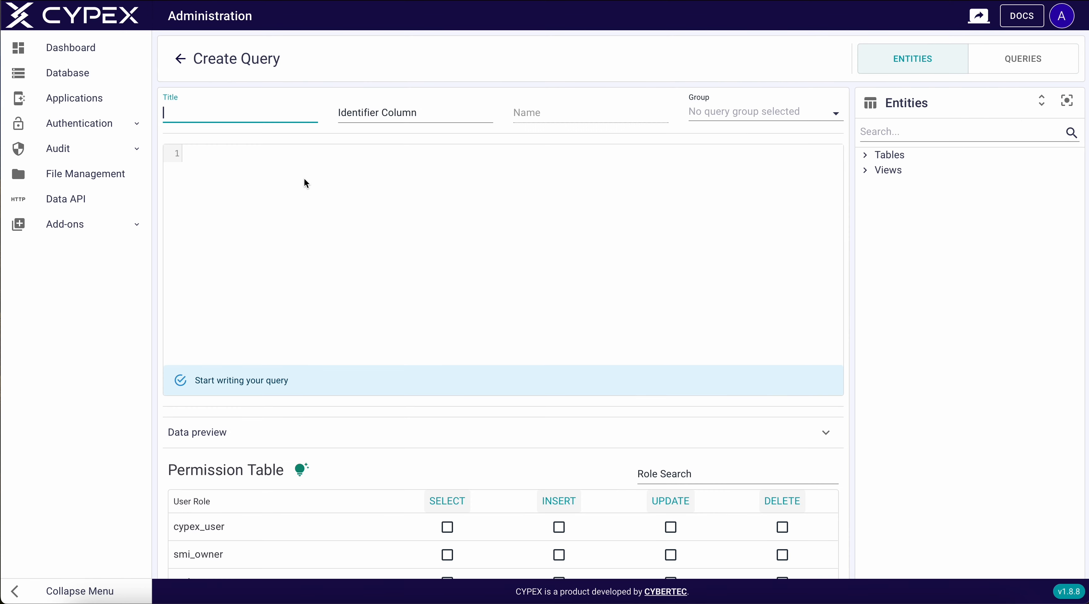
{"action": "left_click", "coordinate": [200, 155]}
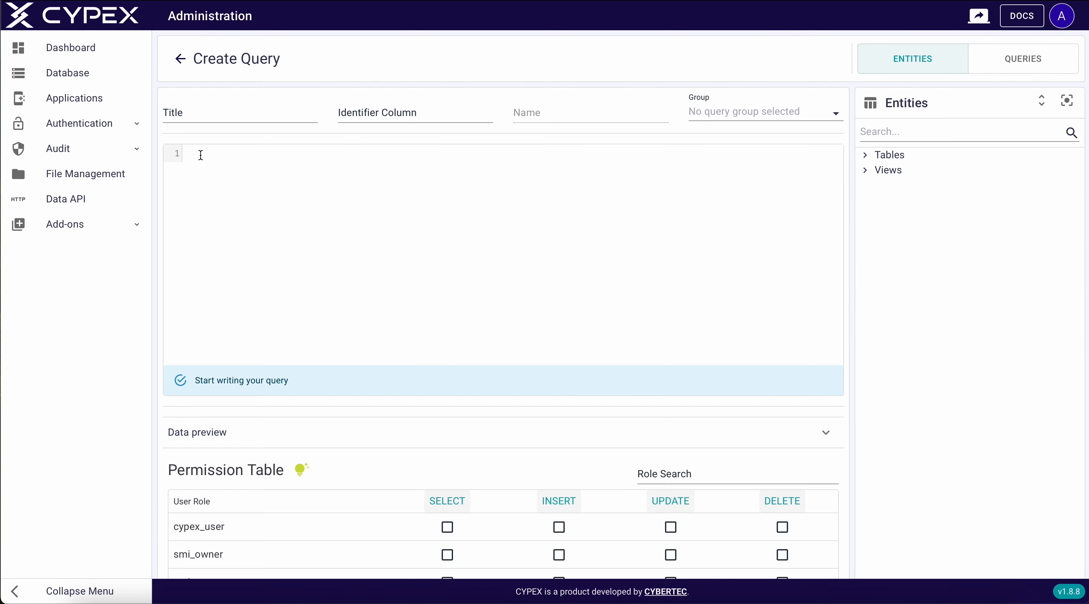
{"action": "type", "text": "SELECT c.nicename AS country,     sum(s.totalturnover) AS total_turnover,     cb.boundary    FROM ((smi.t_share_explorer s      JOIN smi.t_countries c ON (((s.country_name)::text = (c.nicename)::text)))      JOIN smi.t_country_boundaries cb ON ((c.id = cb.country_id)))   GROUP BY c.nicename, cb.boundary;"}
Title the query 'Total Turnover' from the totalturnover word in the SQL
{"action": "double_click", "coordinate": [277, 163]}
{"action": "key", "text": "ctrl+c"}
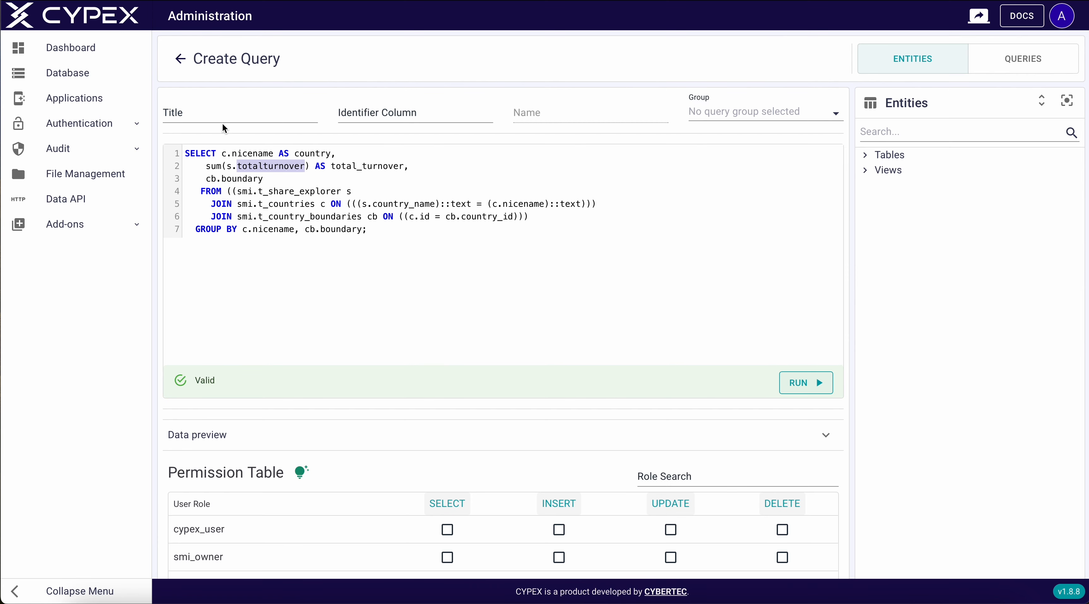
{"action": "left_click", "coordinate": [214, 113]}
{"action": "key", "text": "ctrl+v"}
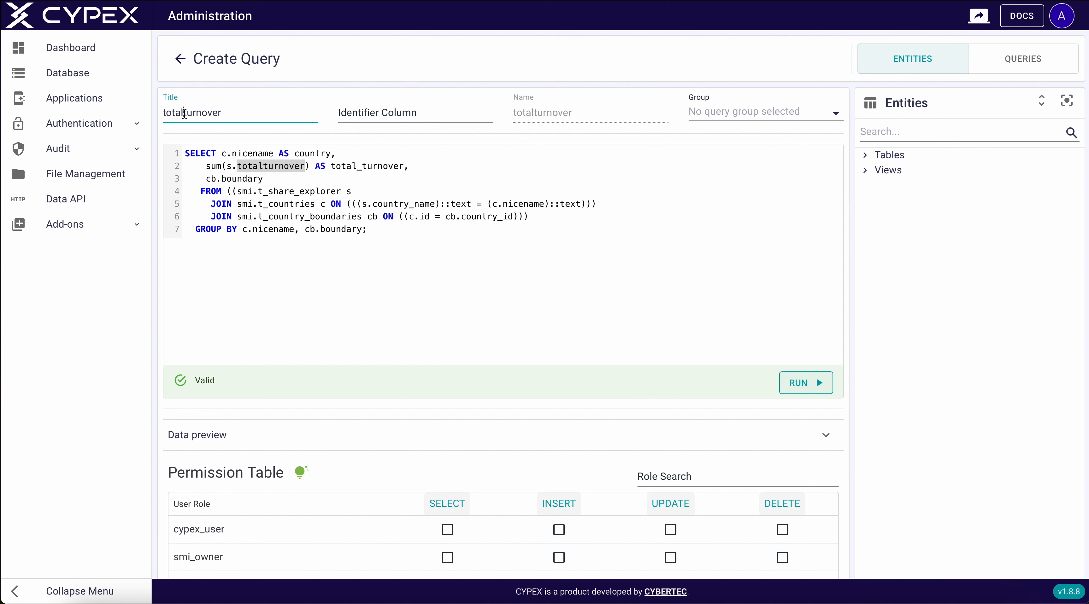
{"action": "left_click", "coordinate": [185, 112]}
{"action": "key", "text": "Delete"}
{"action": "type", "text": "T"}
{"action": "left_click", "coordinate": [168, 116]}
{"action": "key", "text": "BackSpace"}
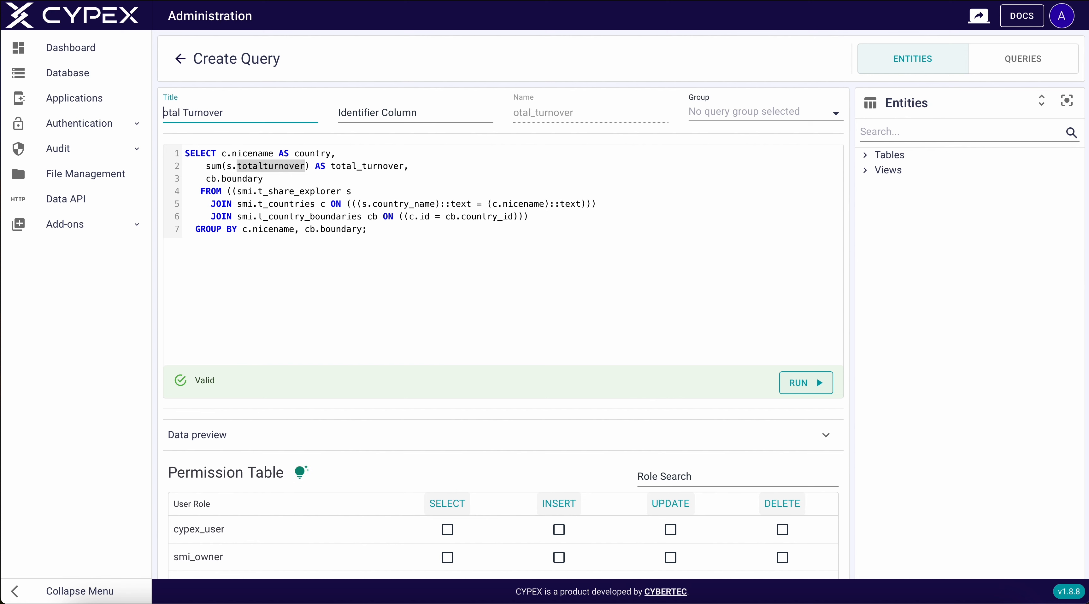
{"action": "type", "text": "T"}
Run the query preview, grant Owner full permissions, and create the Total Turnover query
{"action": "left_click", "coordinate": [797, 383]}
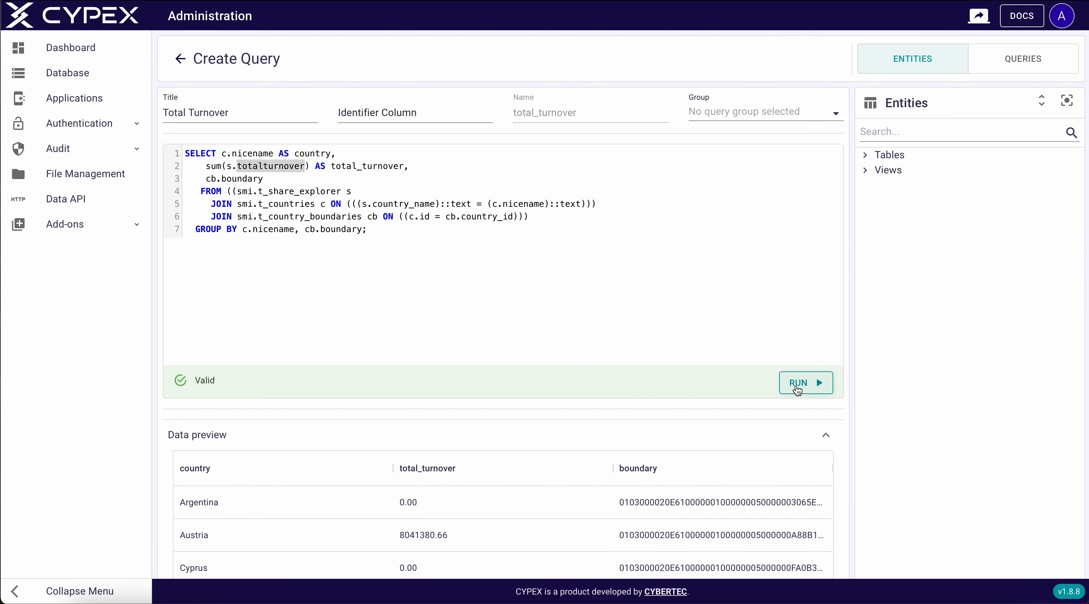
{"action": "scroll", "coordinate": [798, 390], "scroll_direction": "down", "scroll_amount": 3}
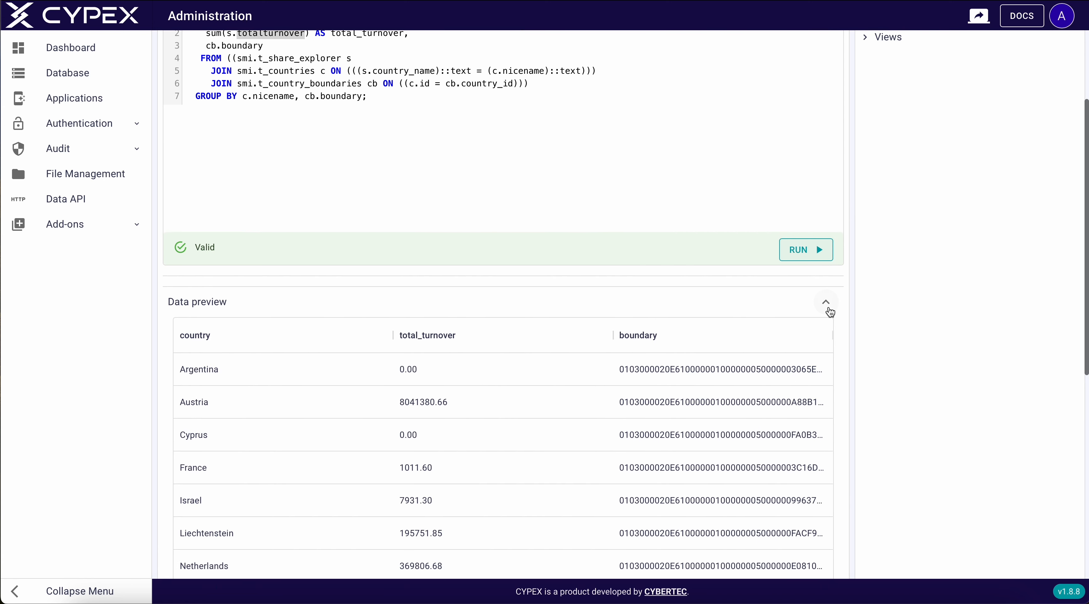
{"action": "left_click", "coordinate": [826, 304]}
{"action": "scroll", "coordinate": [804, 333], "scroll_direction": "down", "scroll_amount": 2}
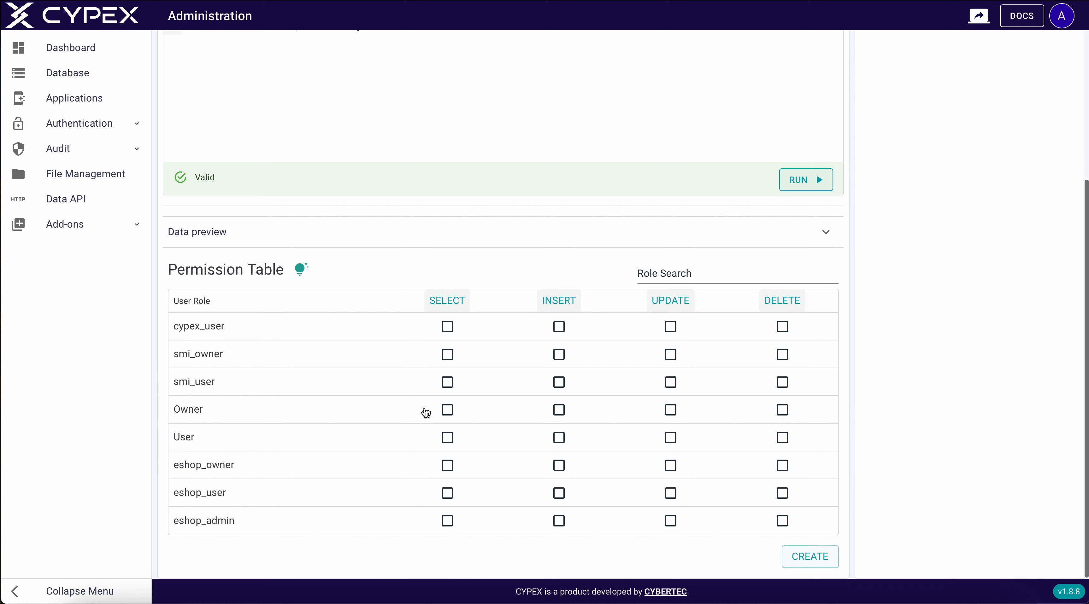
{"action": "left_click", "coordinate": [426, 414]}
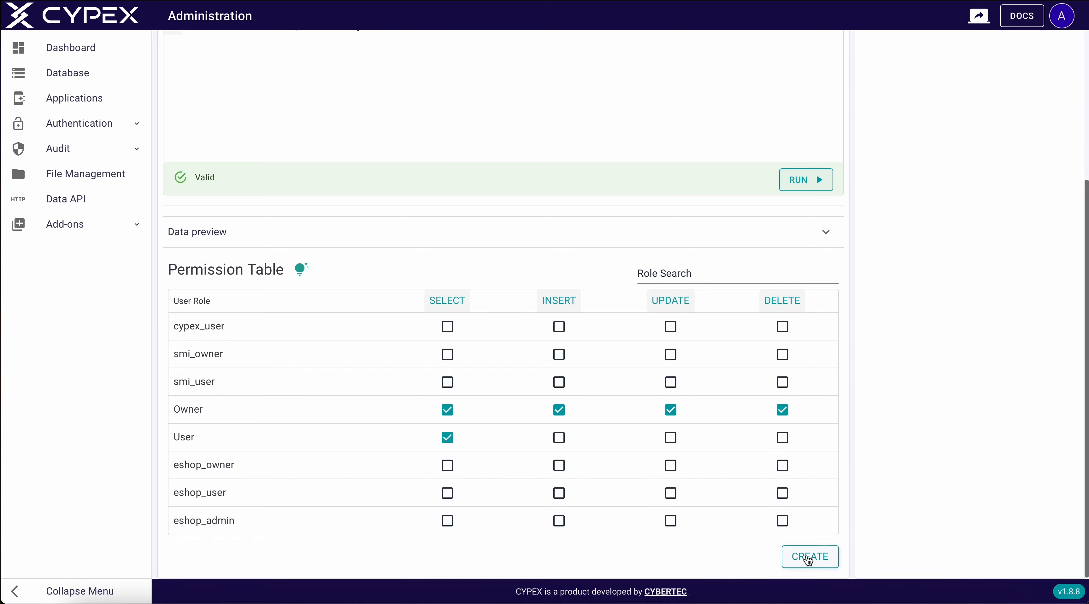
{"action": "left_click", "coordinate": [811, 557]}
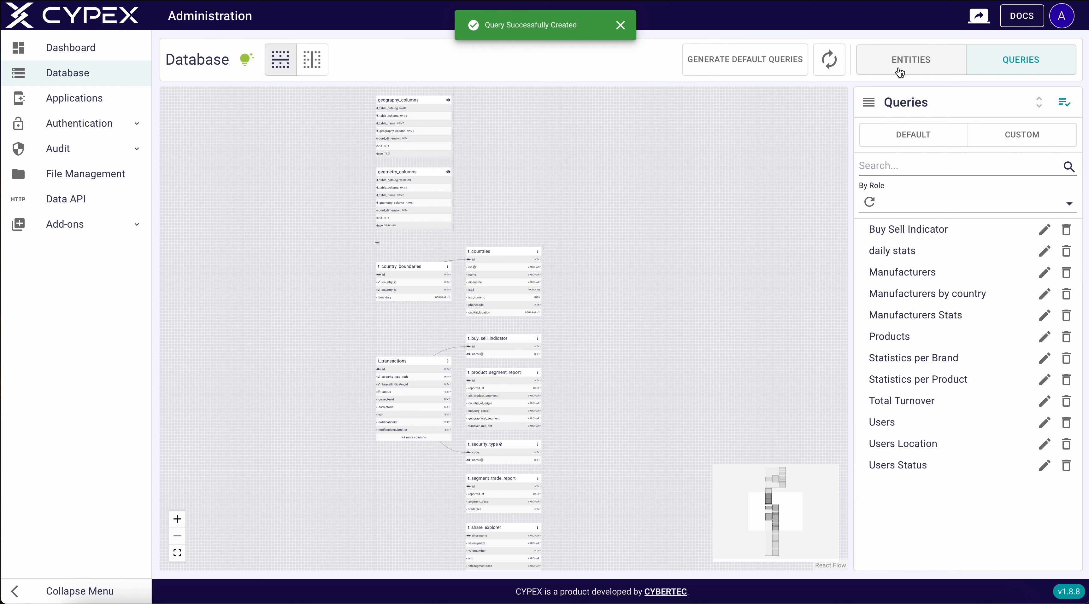
Hide the eshop and public schemas from the entity diagram
{"action": "left_click", "coordinate": [900, 69]}
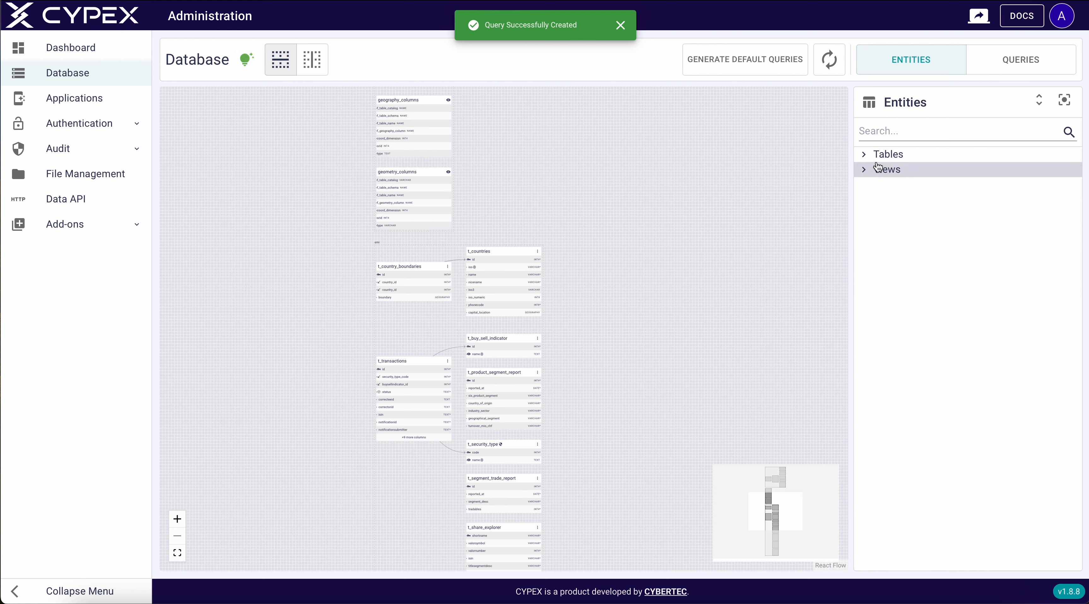
{"action": "left_click", "coordinate": [866, 156]}
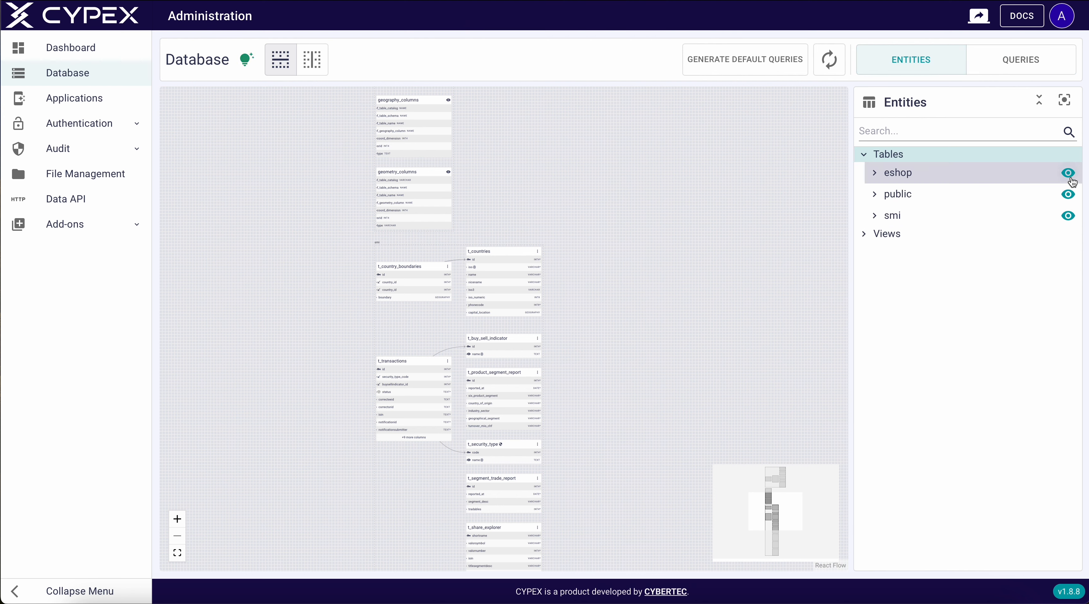
{"action": "left_click", "coordinate": [1068, 174]}
{"action": "left_click", "coordinate": [1068, 194]}
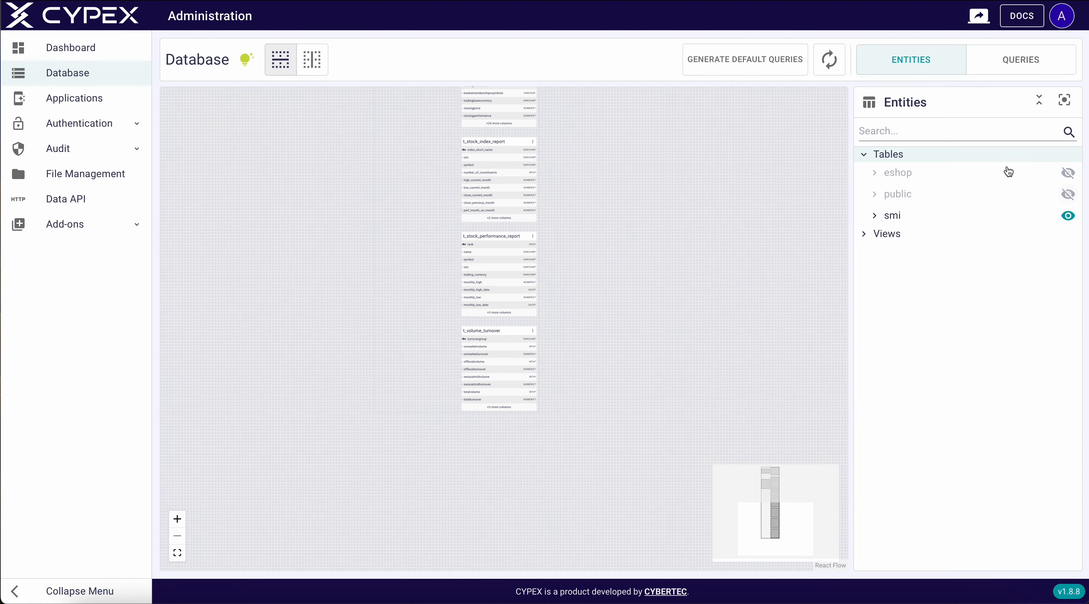
Generate default queries for the smi tables with full Owner and read-only User SELECT permissions
{"action": "left_click", "coordinate": [775, 66]}
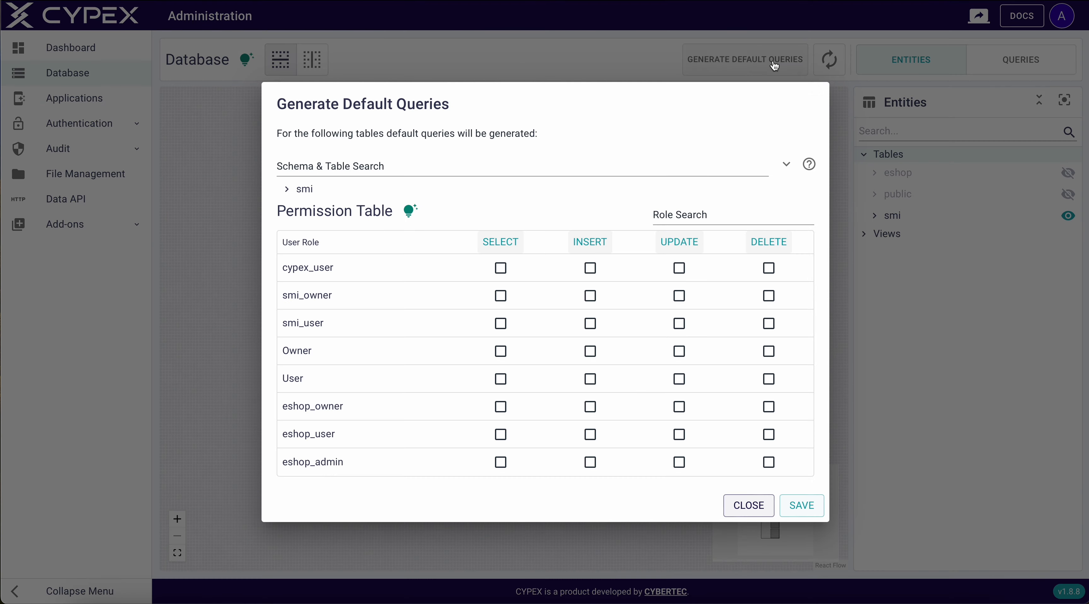
{"action": "left_click", "coordinate": [467, 354]}
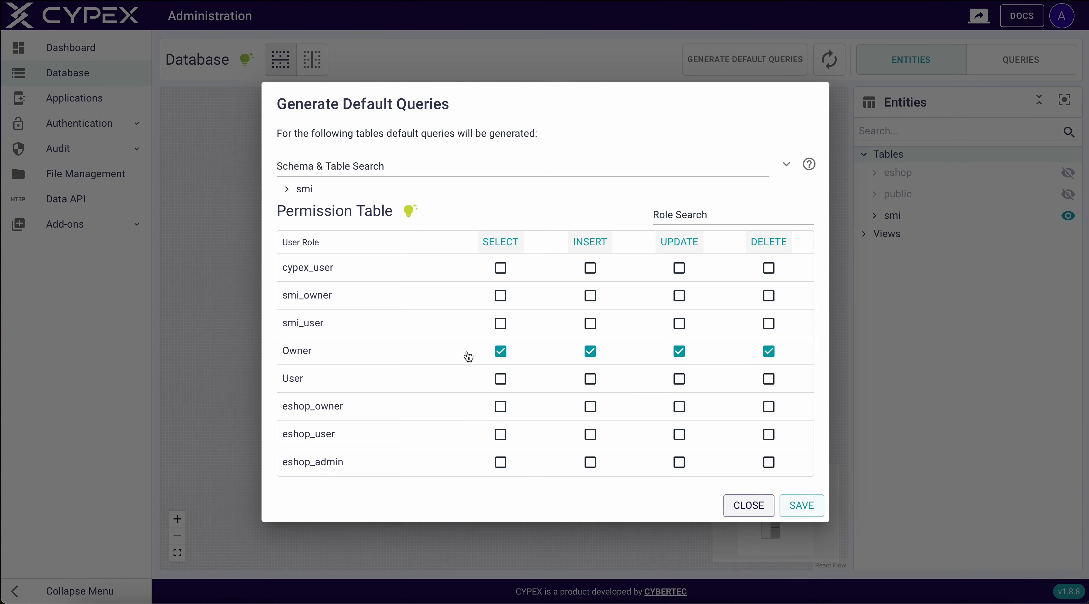
{"action": "left_click", "coordinate": [501, 380]}
{"action": "left_click", "coordinate": [302, 192]}
{"action": "scroll", "coordinate": [814, 494], "scroll_direction": "down", "scroll_amount": 1}
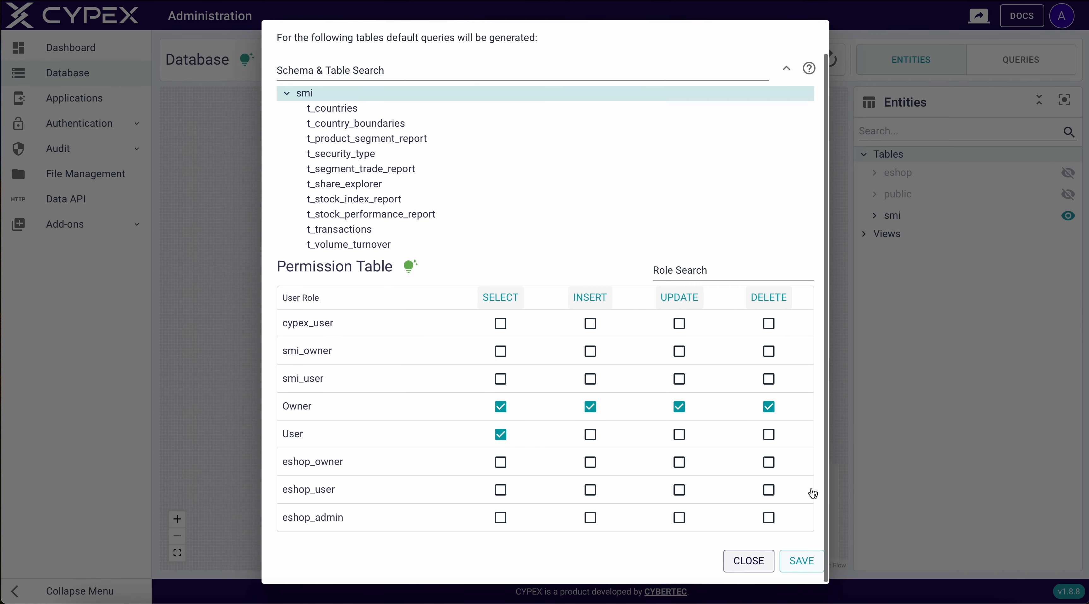
{"action": "left_click", "coordinate": [803, 577]}
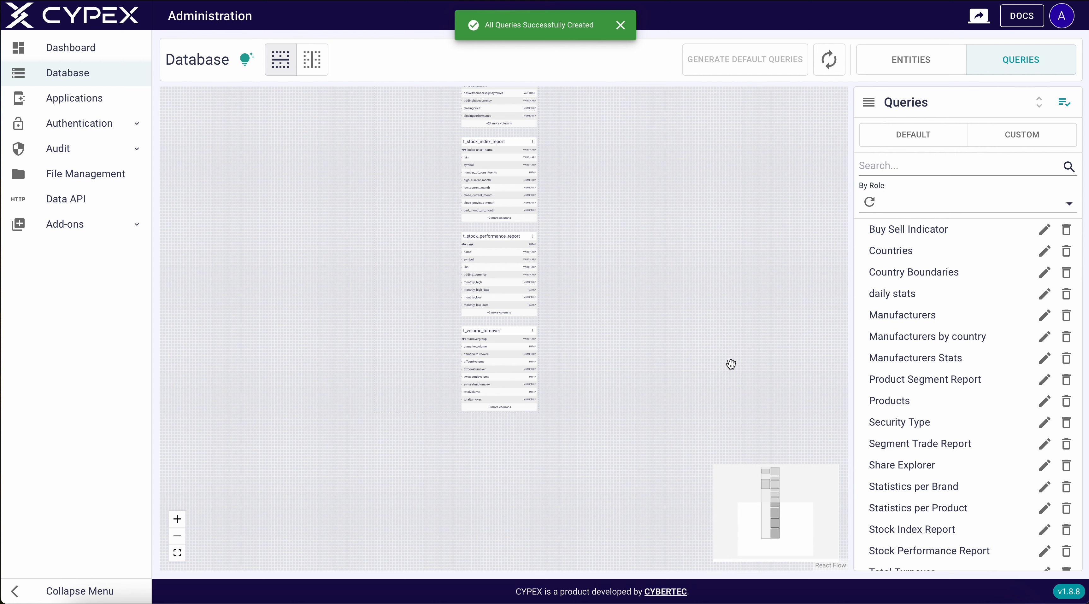
Check the Total Turnover custom query, then go to the Applications list
{"action": "left_click", "coordinate": [1017, 139]}
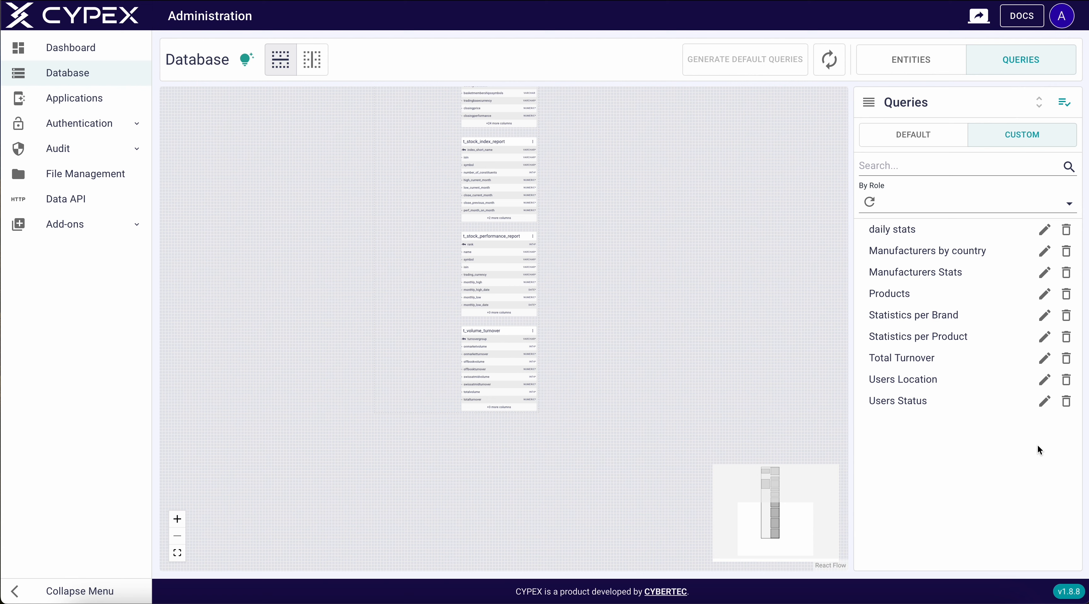
{"action": "left_click", "coordinate": [1041, 359]}
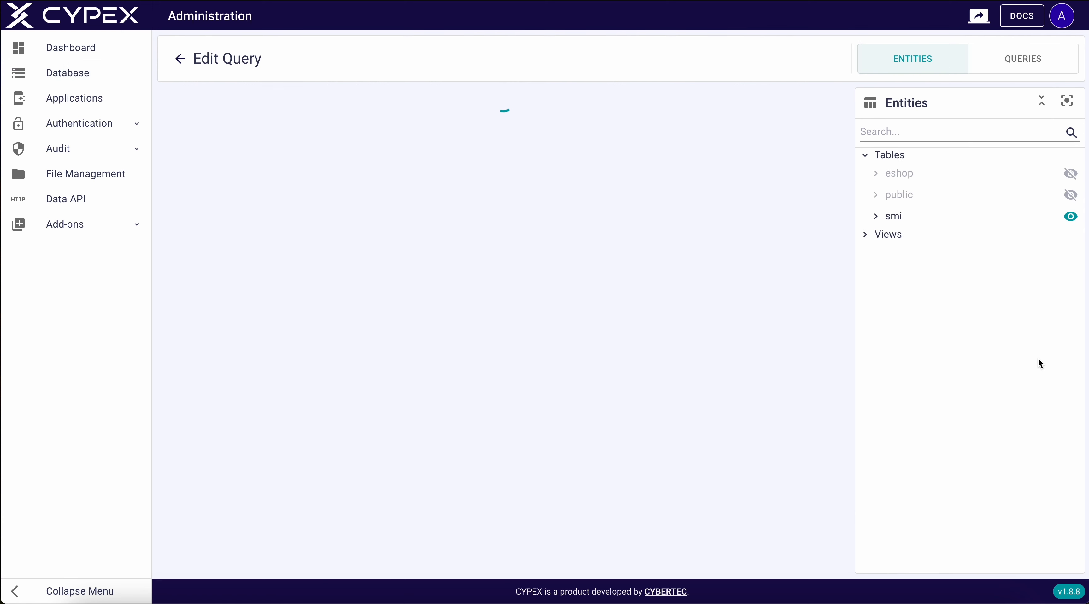
{"action": "left_click", "coordinate": [178, 59]}
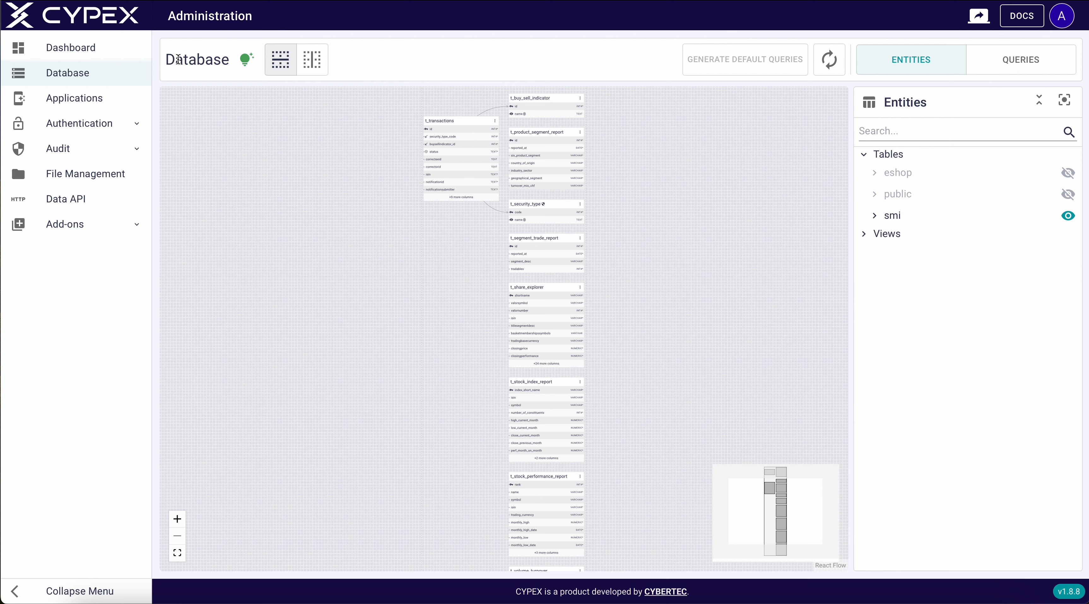
{"action": "left_click", "coordinate": [120, 101]}
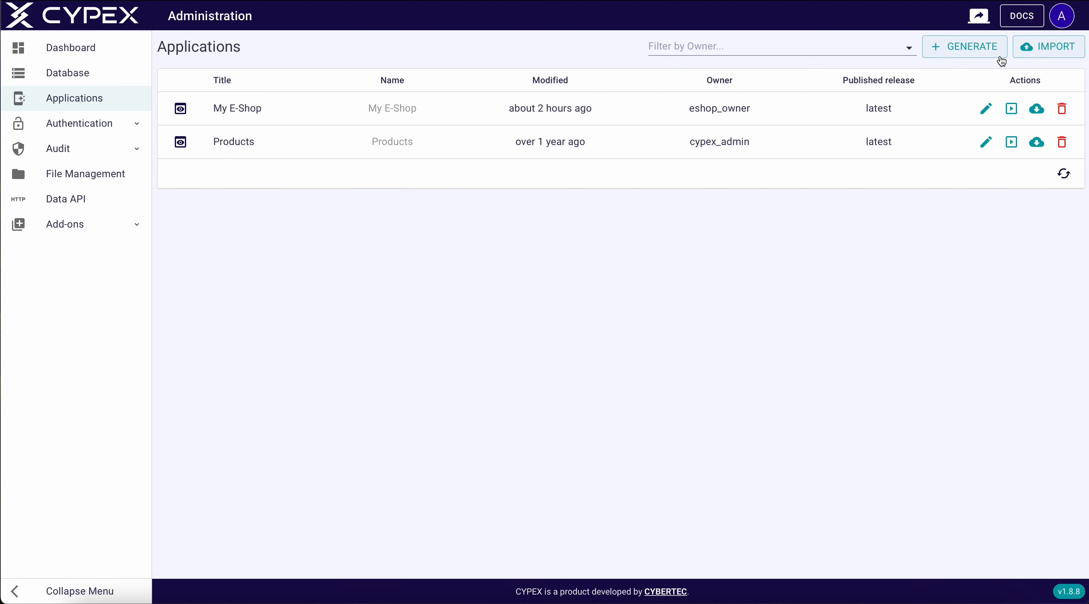
{"action": "left_click", "coordinate": [981, 48]}
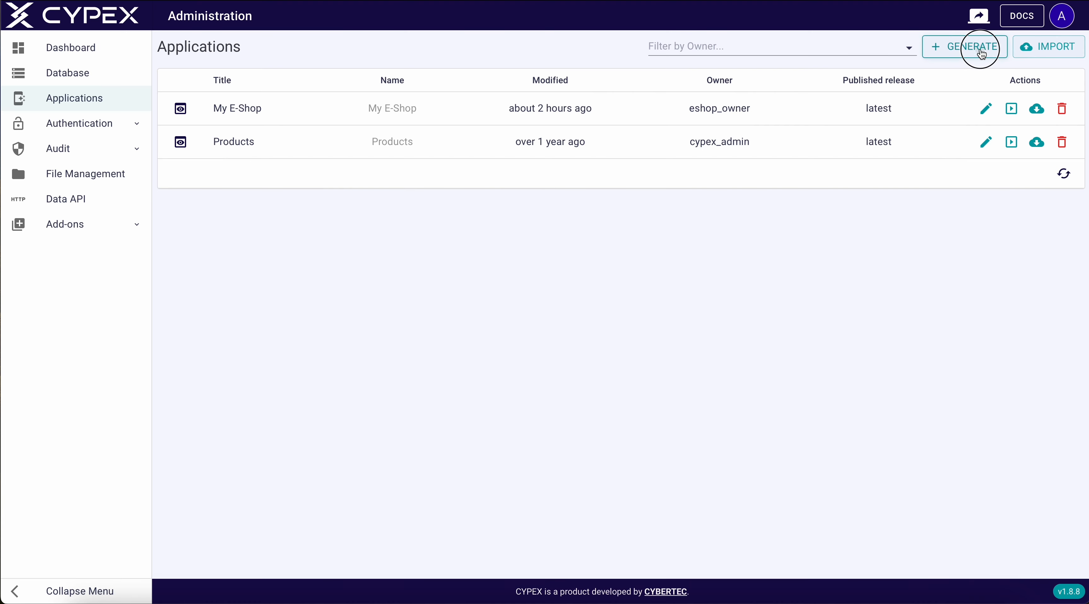
Enter name smi, label Market Index, and paste the Trading Activity Monitor markdown description
{"action": "left_click", "coordinate": [215, 109]}
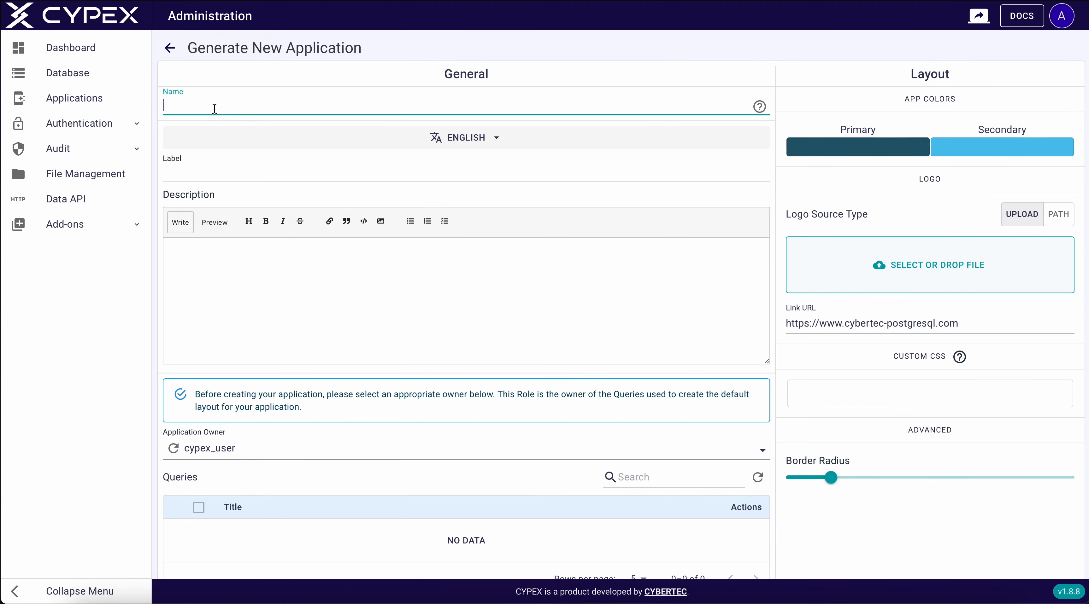
{"action": "left_click", "coordinate": [182, 172]}
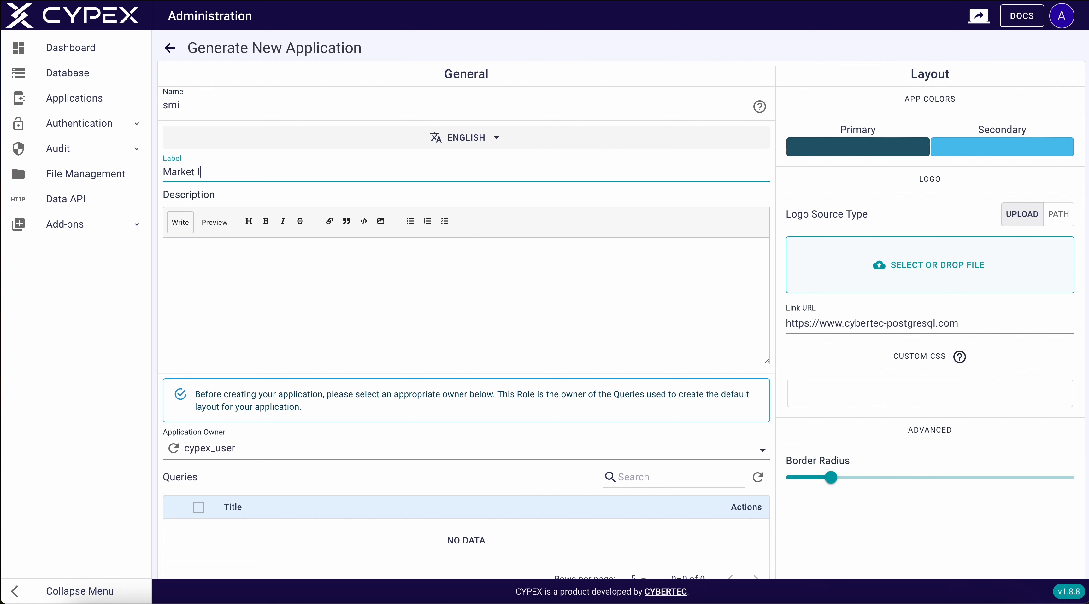
{"action": "left_click", "coordinate": [201, 263]}
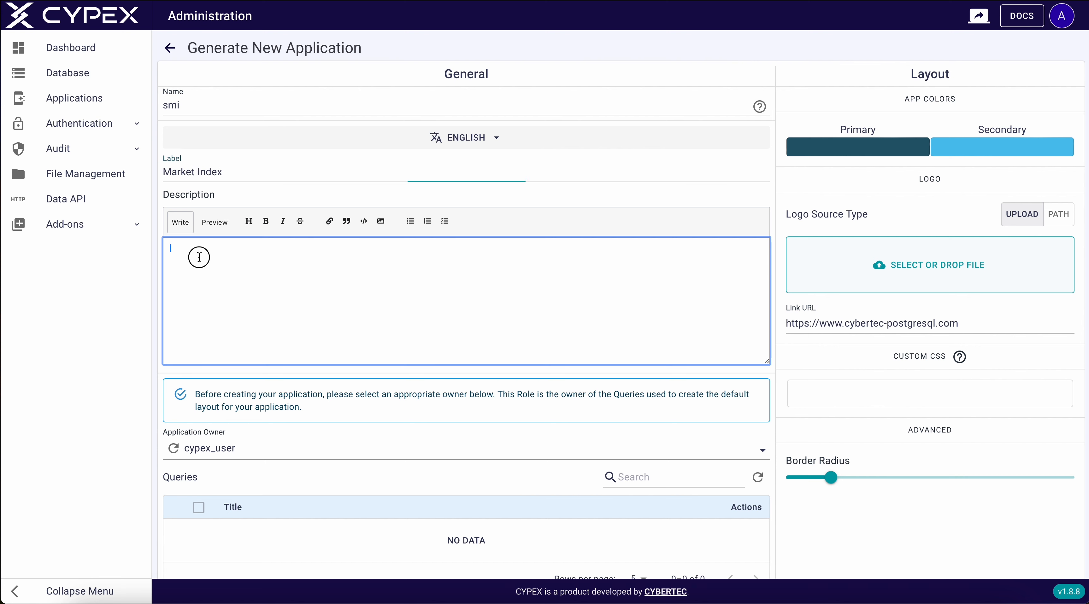
{"action": "type", "text": "### Trading Activity Monitor  ##### Regarding raising capital, only some exchanges can match **SIX Exchange**. Whether through an IPO, spin-off or new fund listing, the Swiss stock exchange covers you – End-to-End.  *It's important to note that the data you see in this application is for demonstration purposes only. It's not real-time or accurate financial information. This simulated data should never be used for making financial decisions or conducting actual transactions. This demo application aims to showcase our platform's functionality and features, allowing you to explore its capabilities. We strongly recommend consulting trusted and authoritative sources for up-to-date and accurate financial information when making investment decisions. Our demo application serves as a visual representation of the possibilities and potential of our platform rather than providing genuine financial data.*  - If you have any questions or concerns about the nature and limitations of the data provided in this demo application, please feel free to contact our support team."}
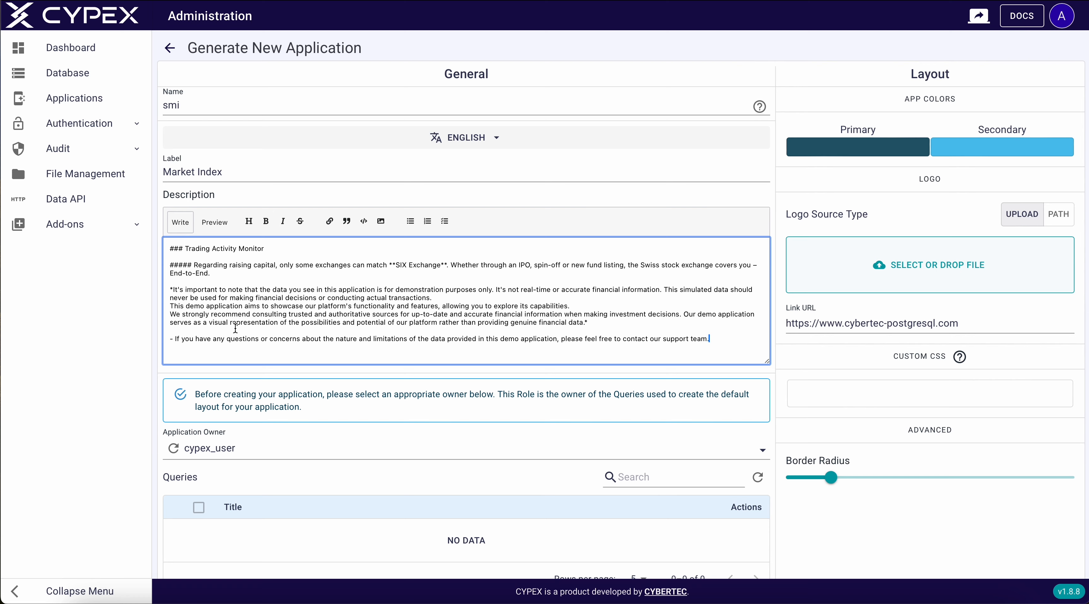
{"action": "scroll", "coordinate": [235, 328], "scroll_direction": "down", "scroll_amount": 3}
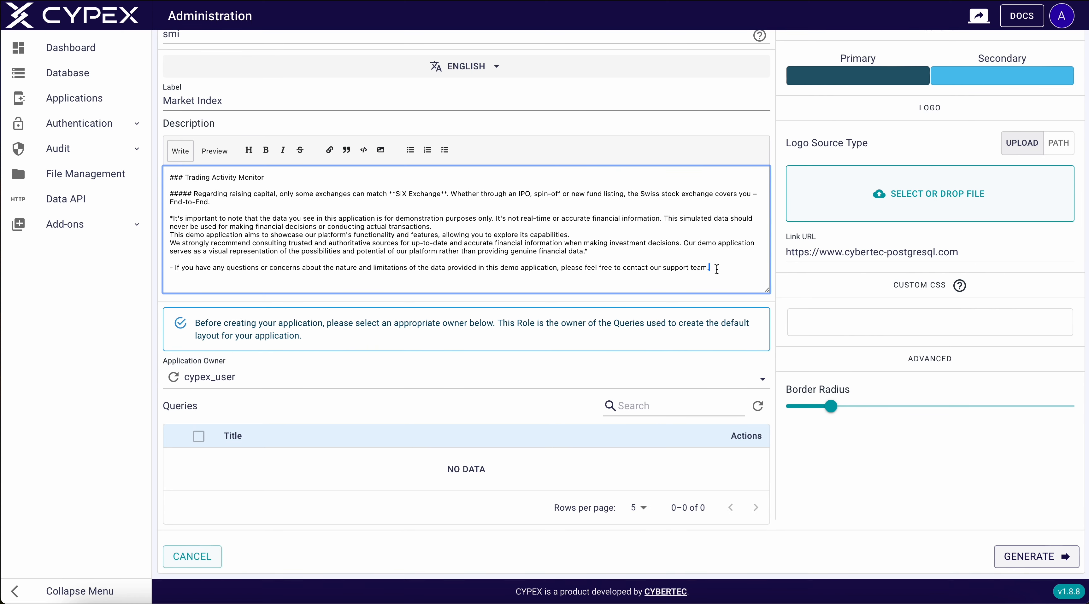
Choose Owner as application owner and select all queries except Total Turnover, Countries and Country Boundaries
{"action": "left_click", "coordinate": [220, 377]}
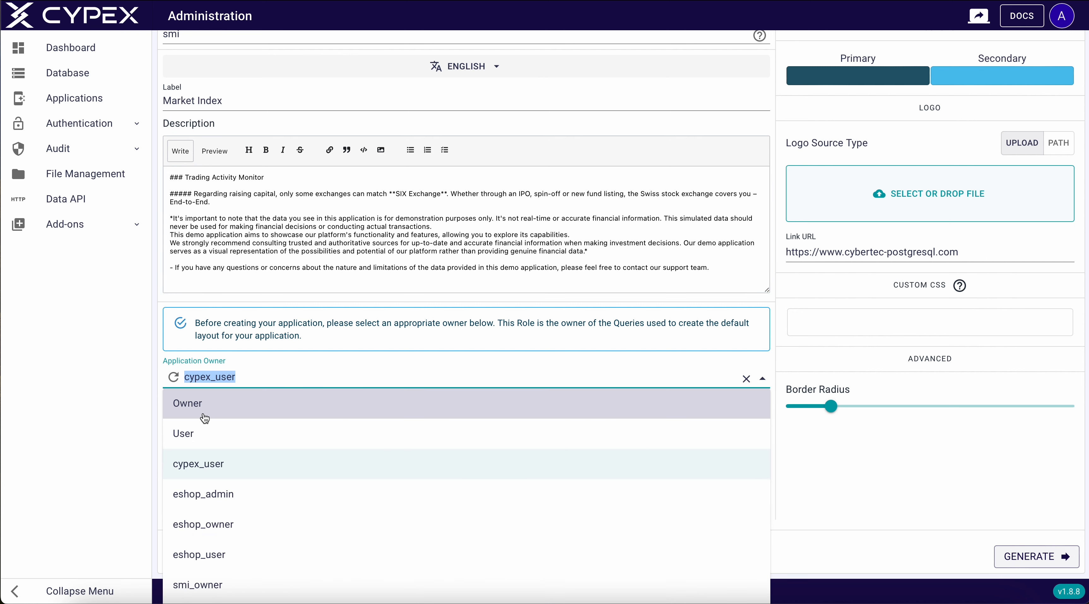
{"action": "left_click", "coordinate": [188, 407]}
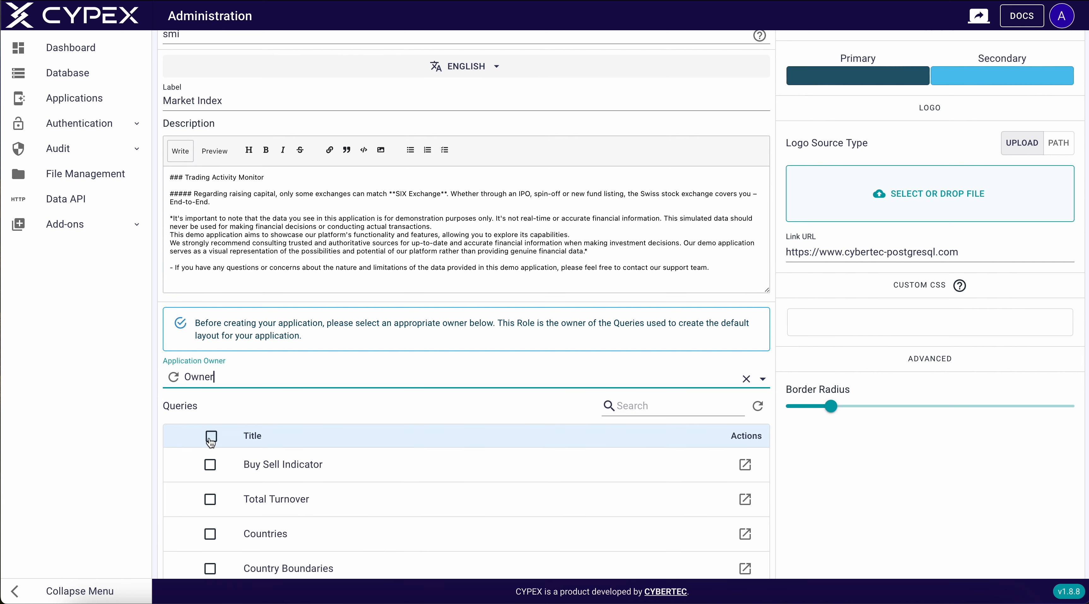
{"action": "left_click", "coordinate": [210, 437]}
{"action": "scroll", "coordinate": [210, 442], "scroll_direction": "down", "scroll_amount": 2}
{"action": "left_click", "coordinate": [211, 431]}
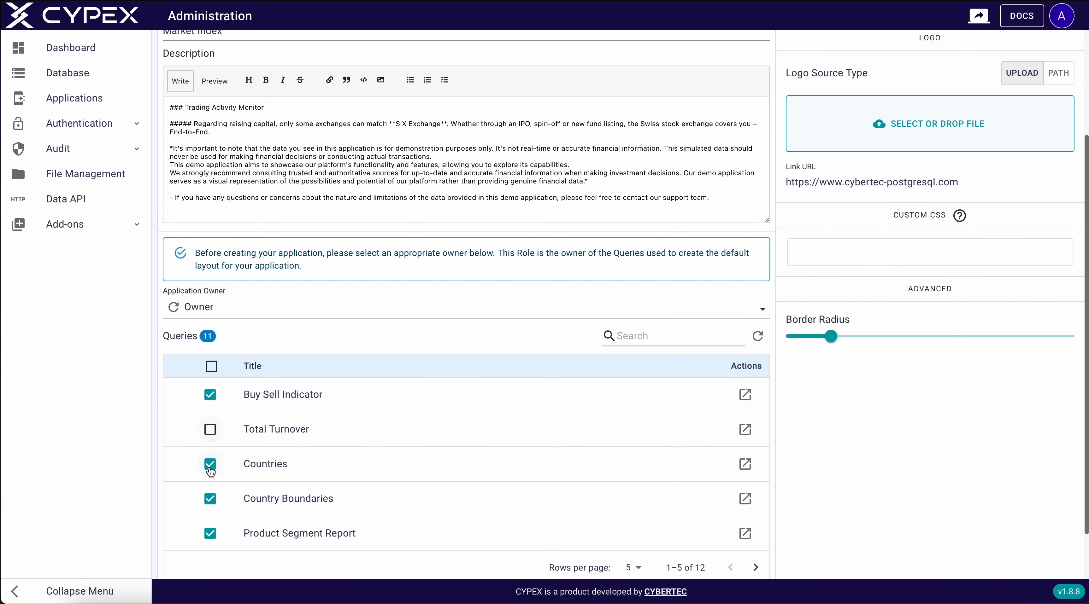
{"action": "left_click", "coordinate": [210, 498]}
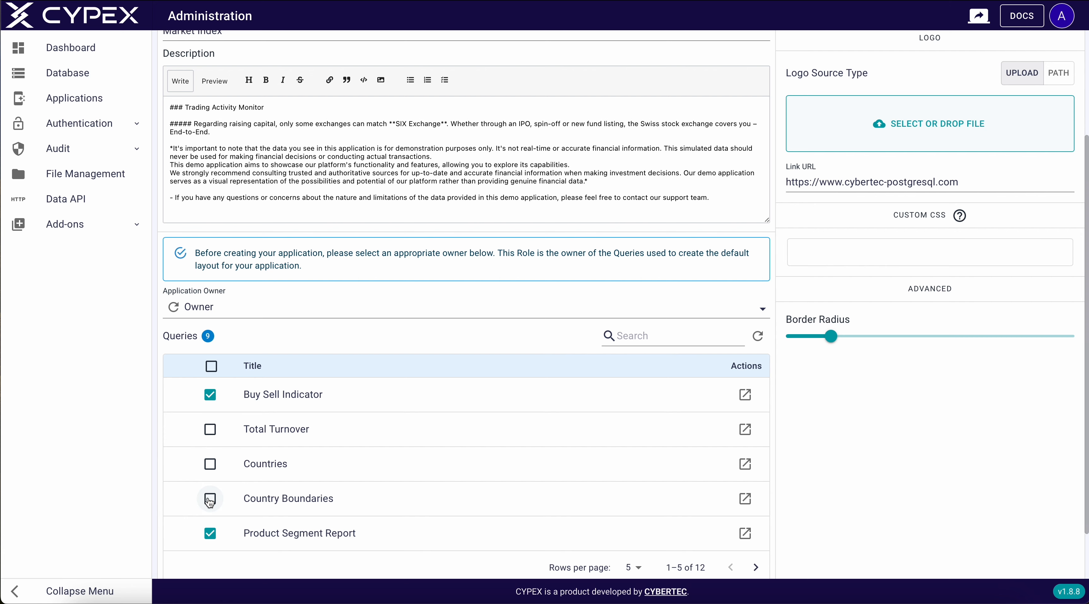
{"action": "scroll", "coordinate": [583, 406], "scroll_direction": "down", "scroll_amount": 2}
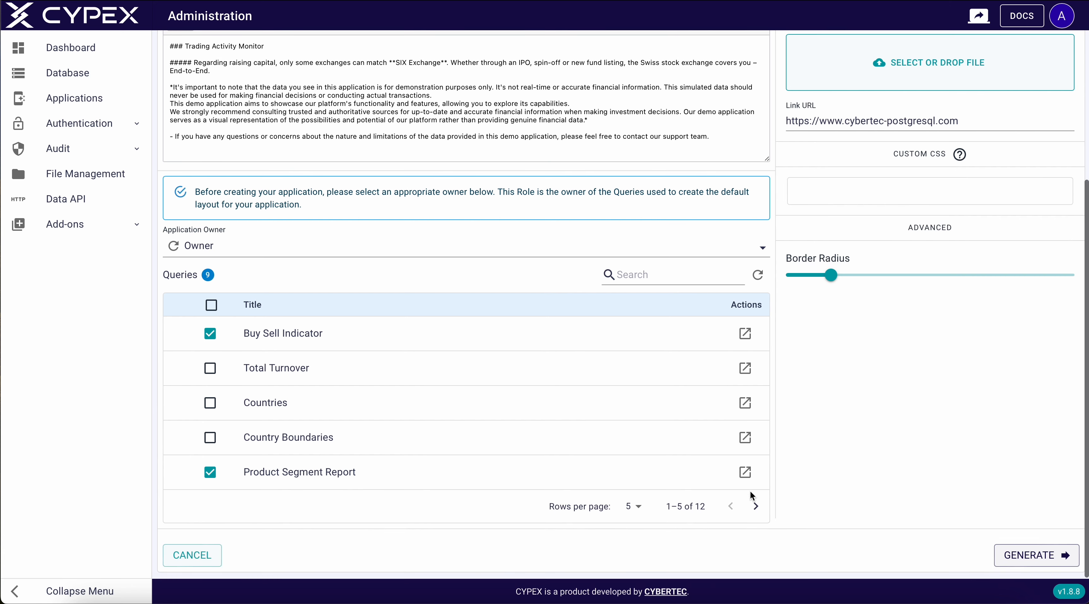
{"action": "left_click", "coordinate": [756, 505]}
{"action": "scroll", "coordinate": [677, 389], "scroll_direction": "up", "scroll_amount": 5}
{"action": "scroll", "coordinate": [720, 339], "scroll_direction": "down", "scroll_amount": 1}
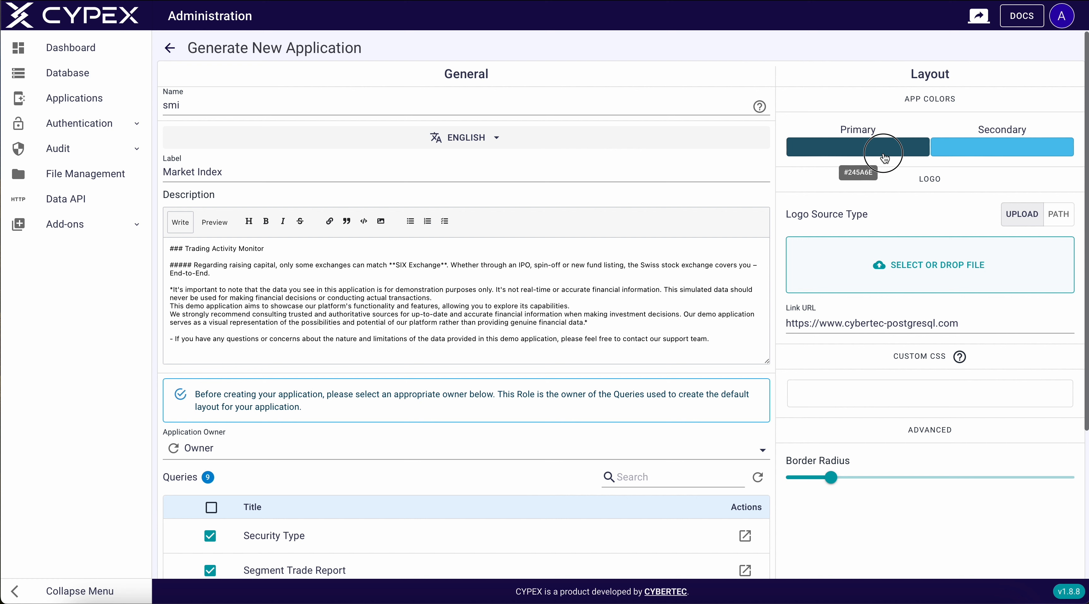
Set primary colour 008080 and secondary colour FF6F61, then generate the Market Index application
{"action": "left_click", "coordinate": [880, 151]}
{"action": "double_click", "coordinate": [797, 173]}
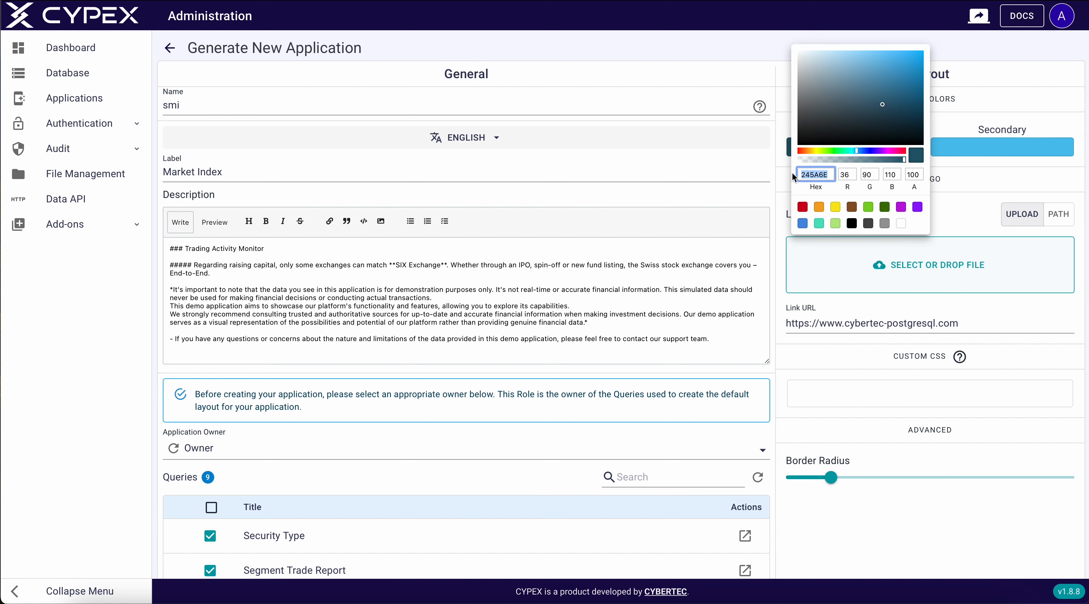
{"action": "type", "text": "008080"}
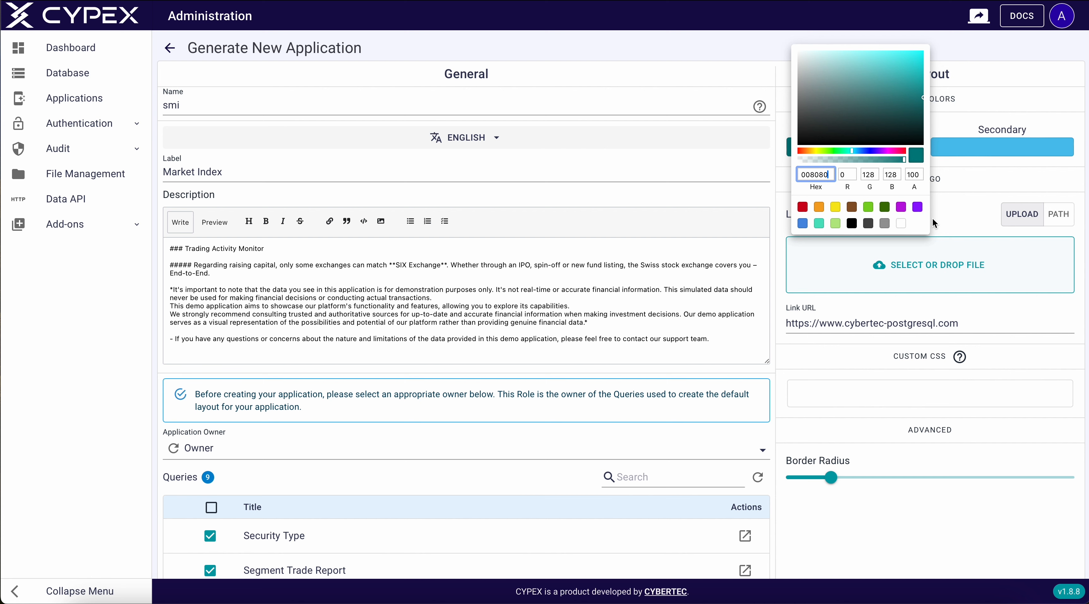
{"action": "left_click", "coordinate": [953, 206]}
{"action": "left_click", "coordinate": [966, 150]}
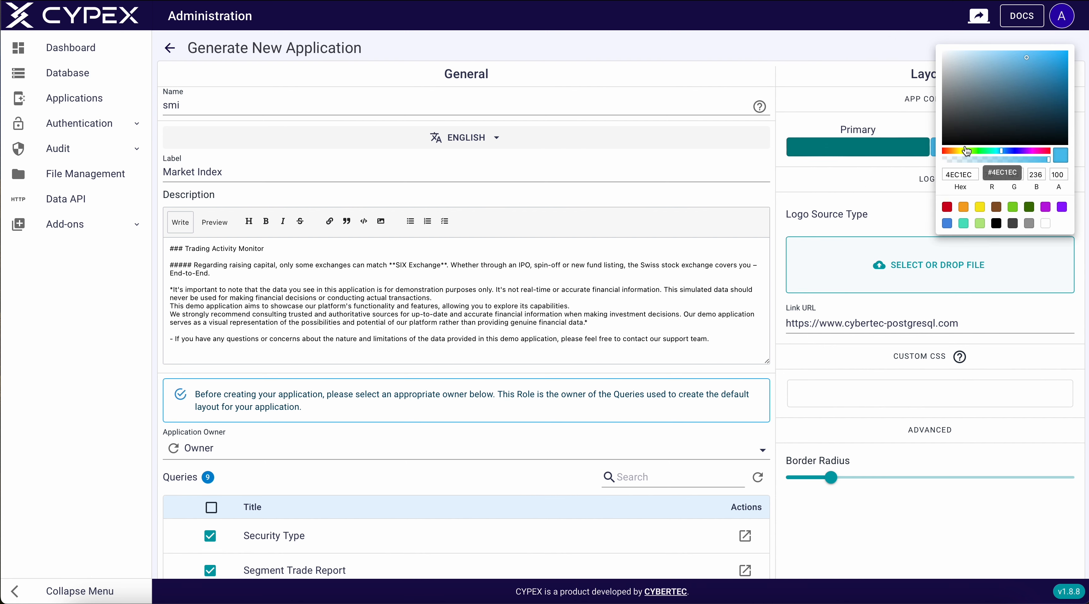
{"action": "left_click_drag", "start_coordinate": [980, 174], "coordinate": [927, 172]}
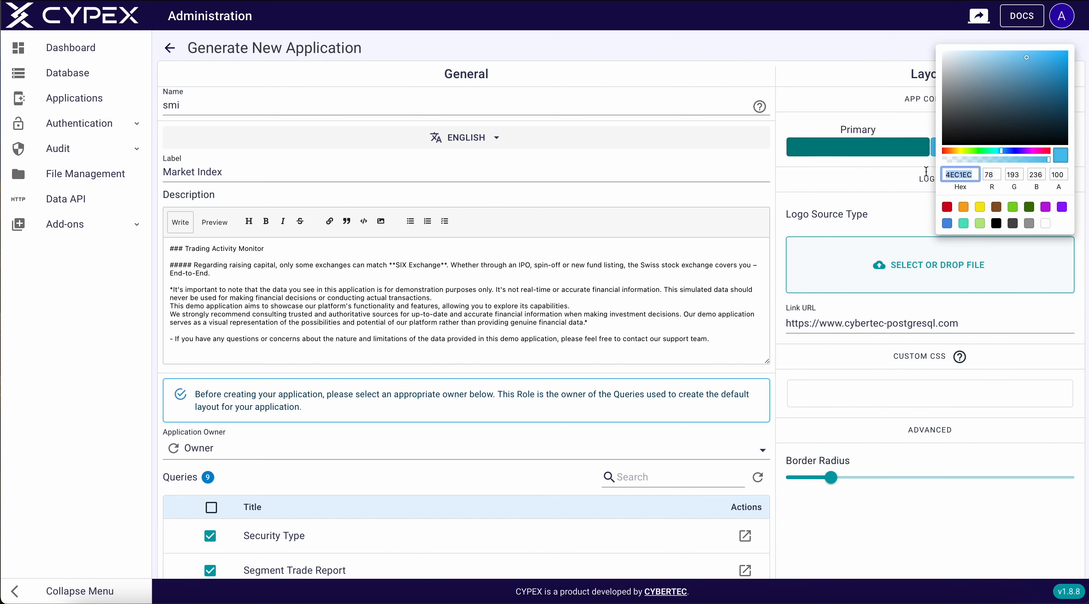
{"action": "type", "text": "FF6F"}
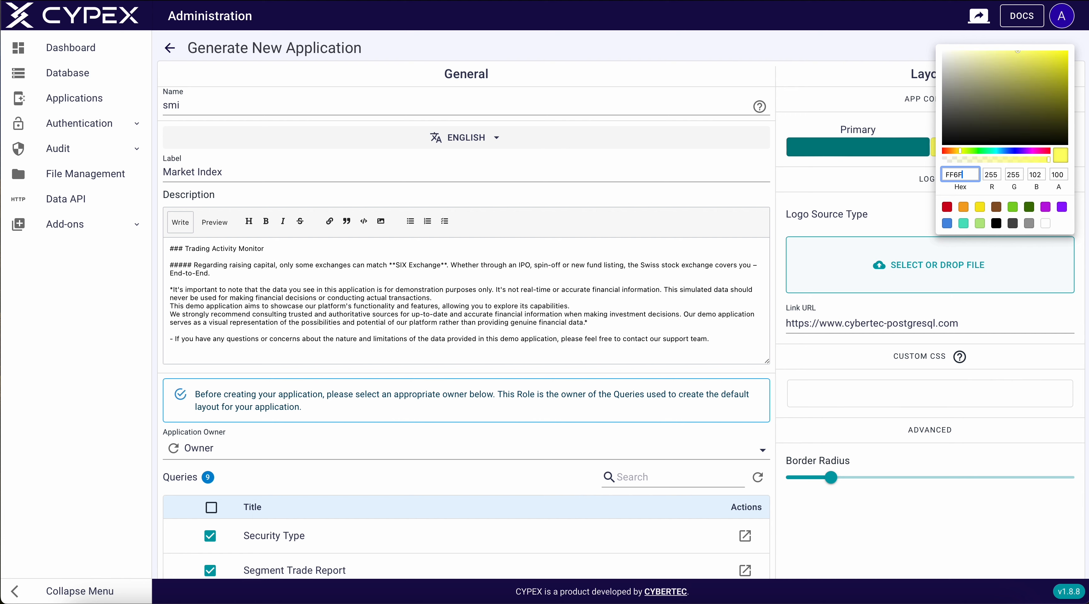
{"action": "type", "text": "61"}
{"action": "left_click", "coordinate": [901, 231]}
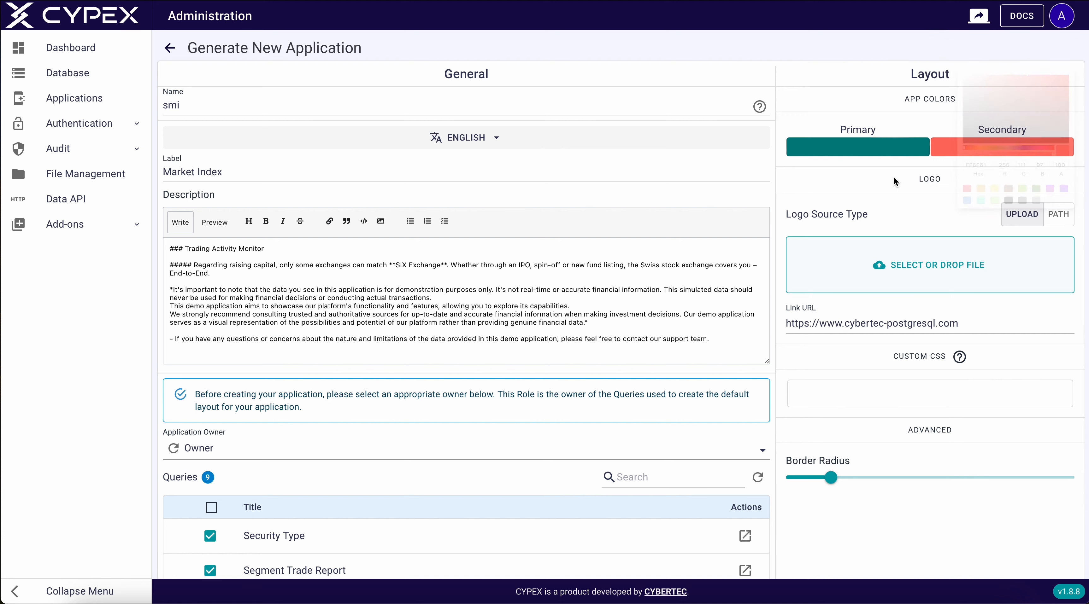
{"action": "scroll", "coordinate": [804, 504], "scroll_direction": "down", "scroll_amount": 5}
{"action": "left_click", "coordinate": [1013, 556]}
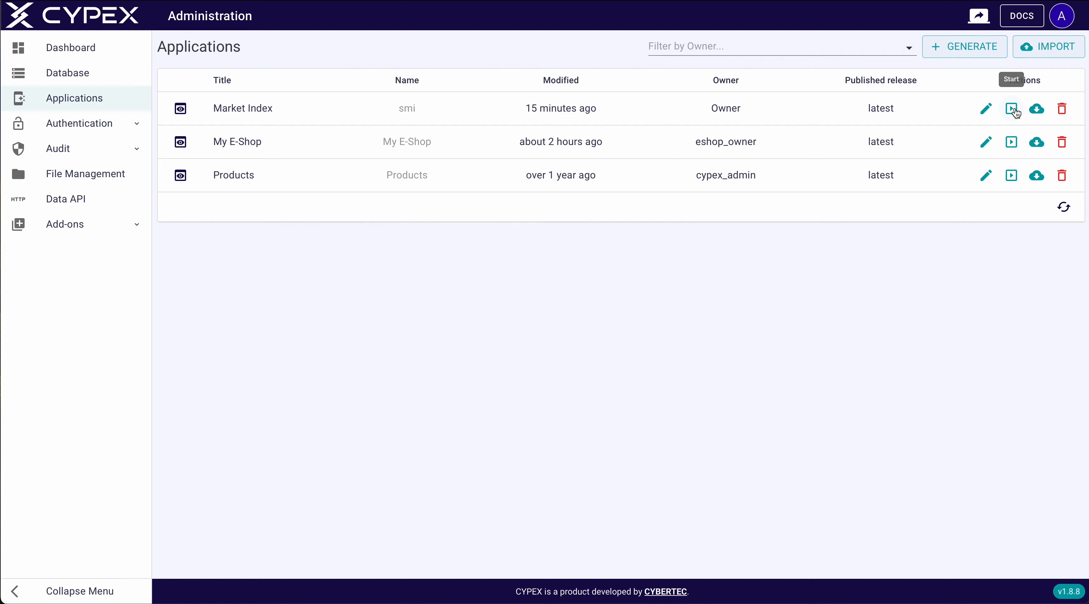
Launch Market Index and preview the Product Segment Report create form, leaving without saving
{"action": "left_click", "coordinate": [1012, 109]}
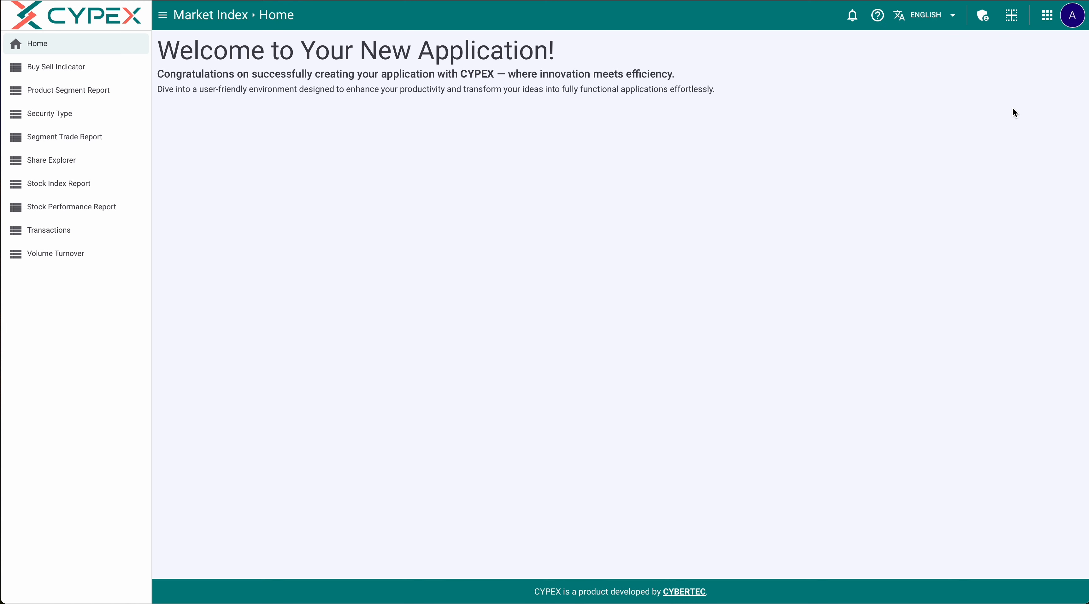
{"action": "left_click", "coordinate": [76, 91]}
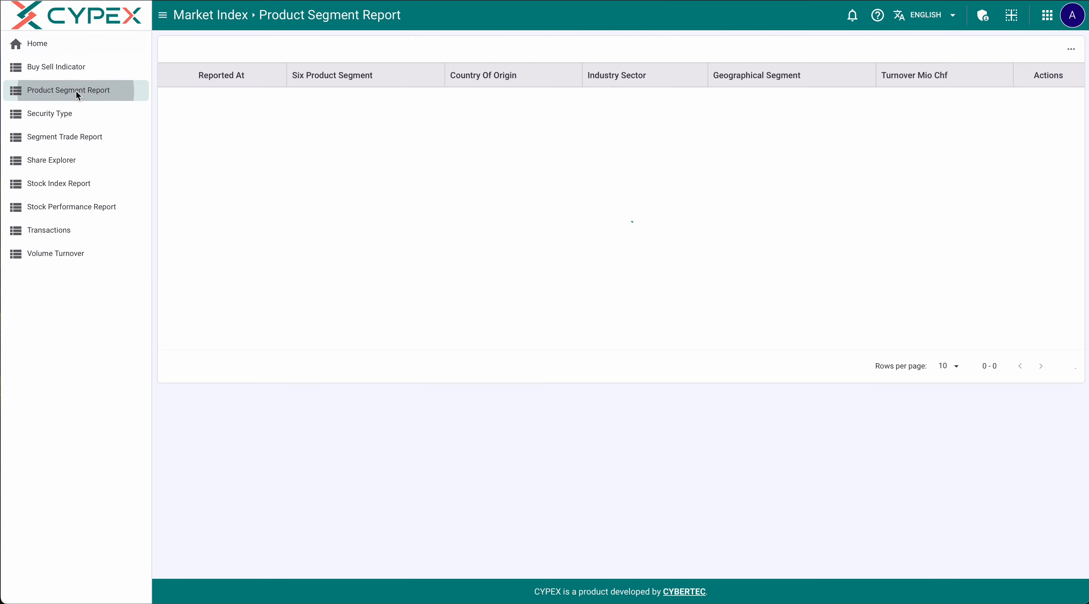
{"action": "left_click", "coordinate": [1021, 50]}
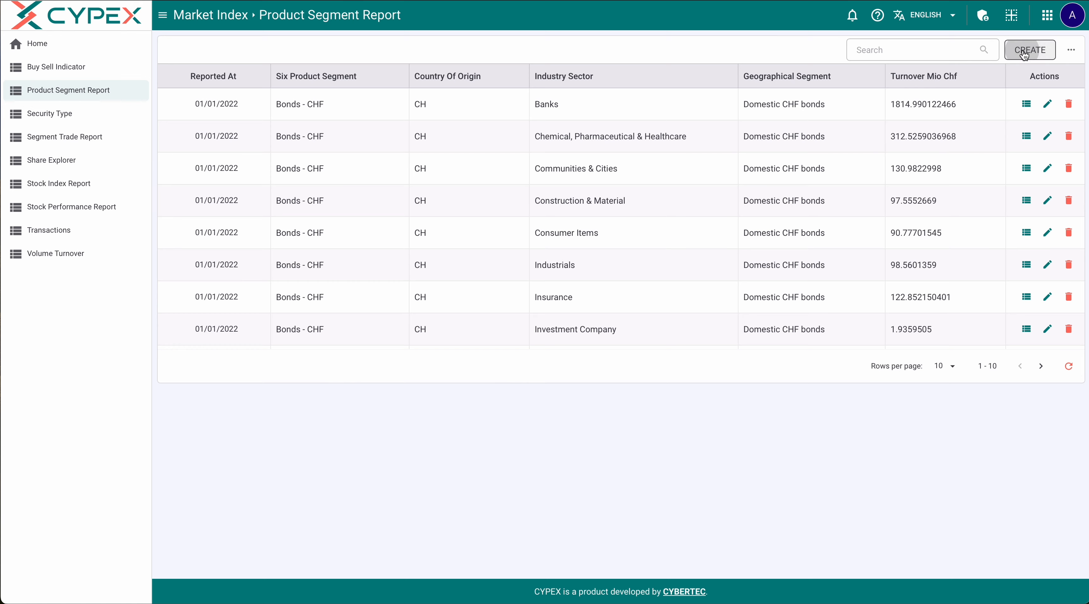
{"action": "left_click", "coordinate": [189, 364]}
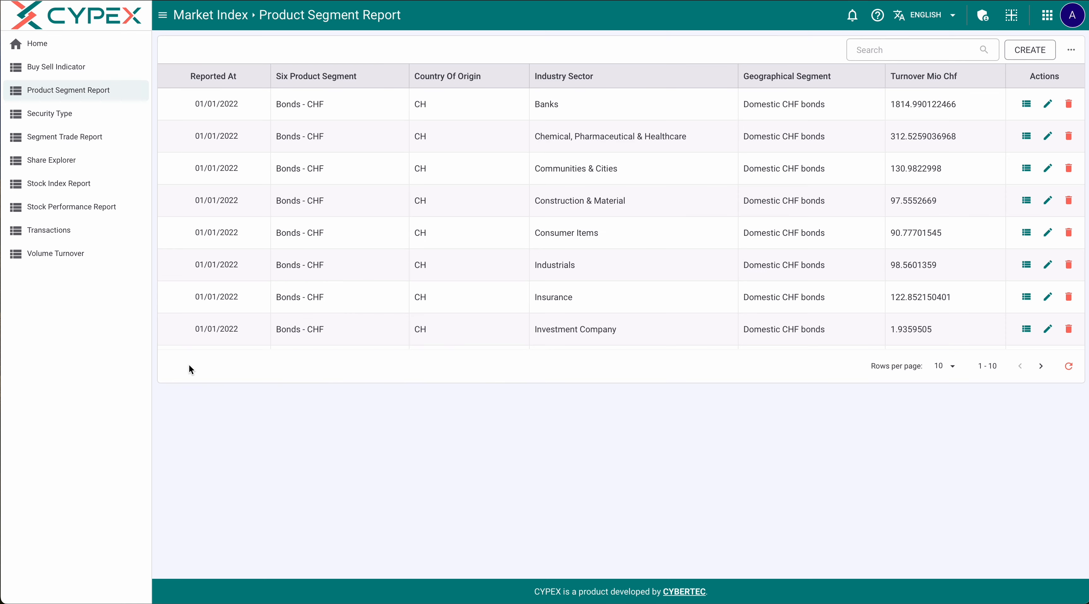
Preview the Insurance record's edit form unchanged, then go to the Transactions table
{"action": "scroll", "coordinate": [746, 222], "scroll_direction": "down", "scroll_amount": 3}
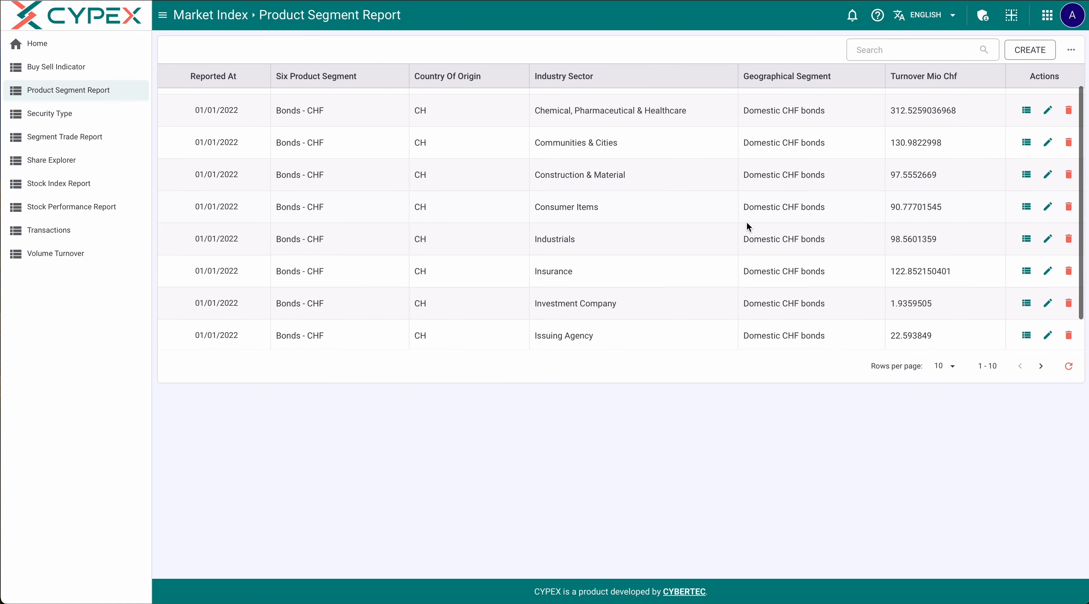
{"action": "left_click", "coordinate": [1049, 238]}
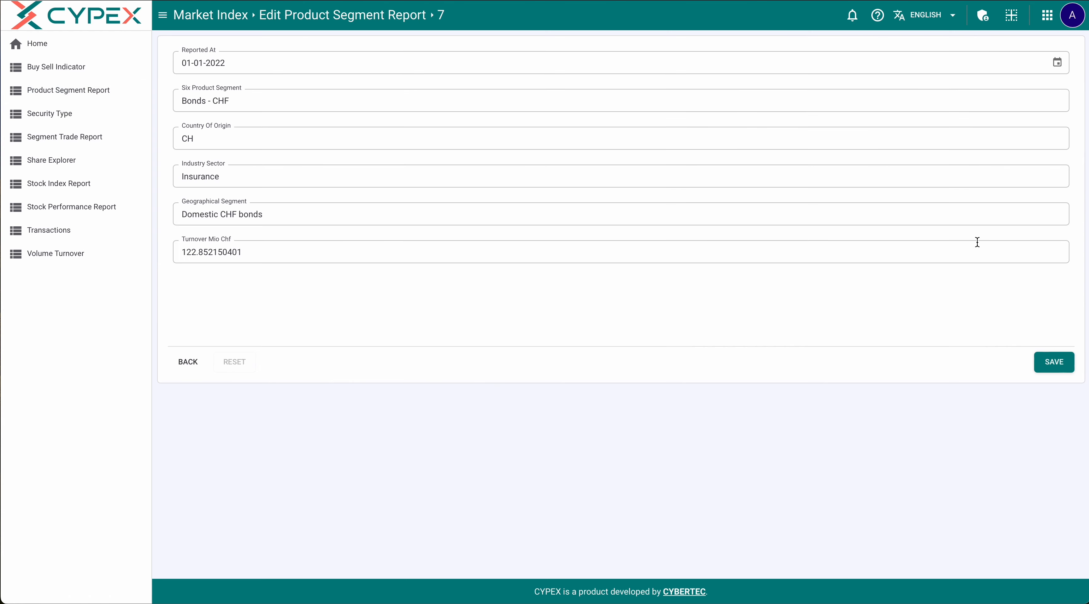
{"action": "left_click", "coordinate": [188, 363]}
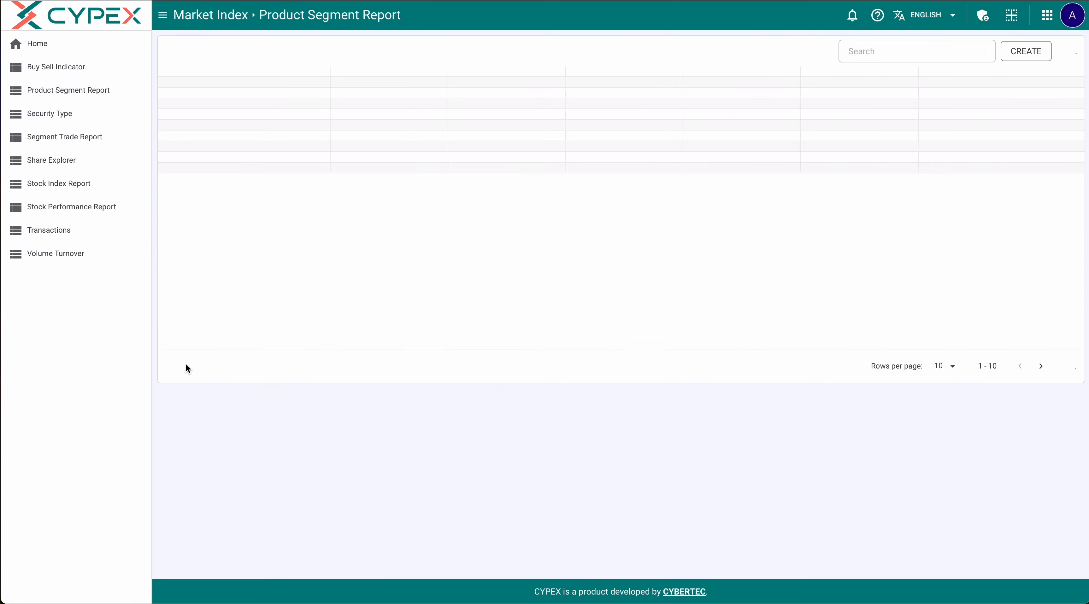
{"action": "left_click", "coordinate": [97, 236]}
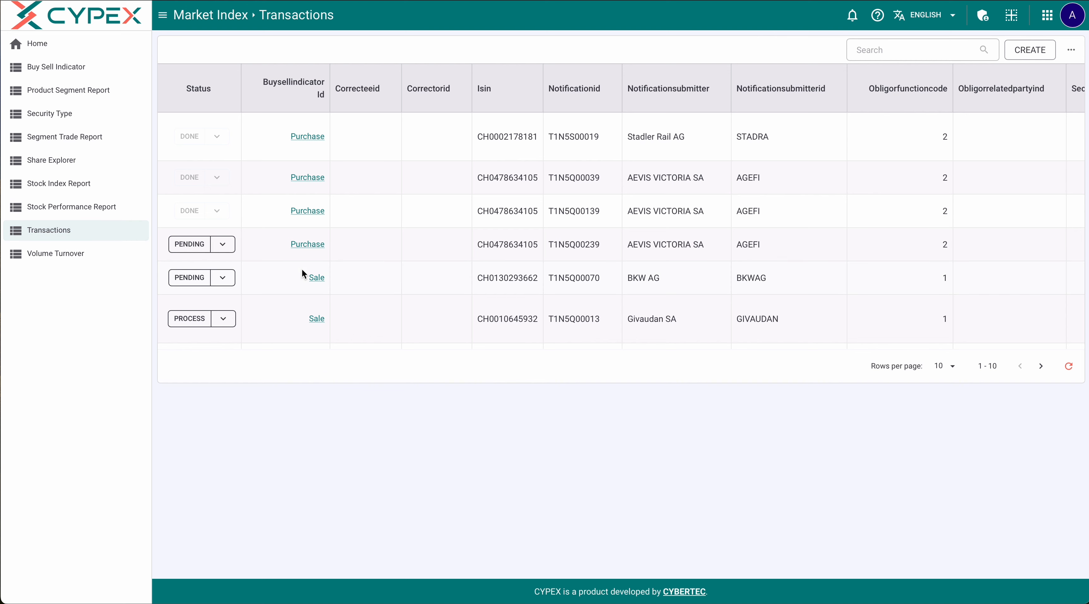
View a Purchase indicator's details and return to the Transactions table
{"action": "scroll", "coordinate": [313, 275], "scroll_direction": "down", "scroll_amount": 3}
{"action": "scroll", "coordinate": [313, 273], "scroll_direction": "down", "scroll_amount": 3}
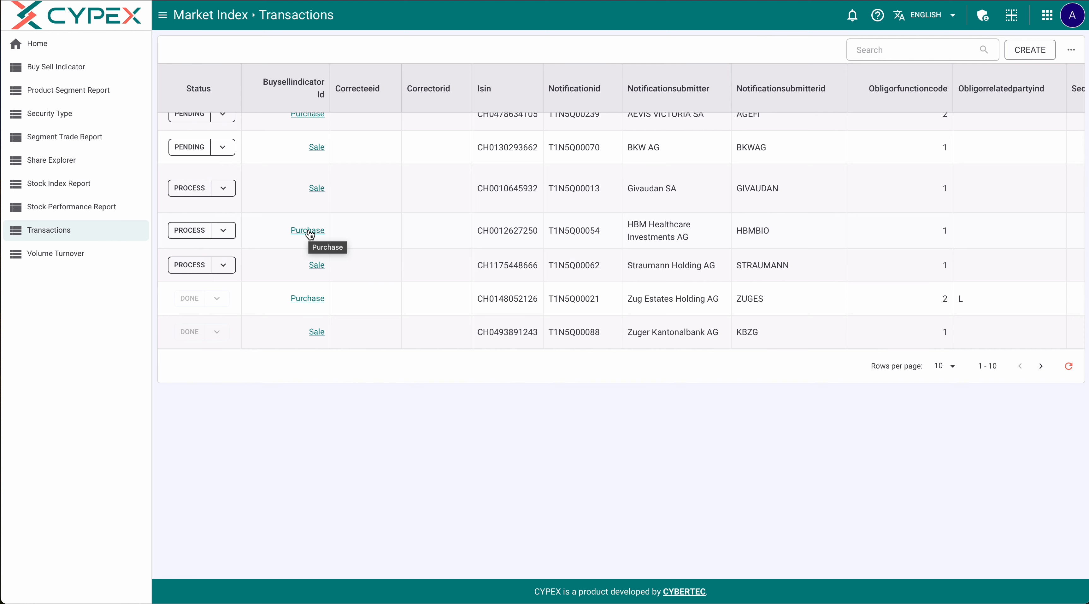
{"action": "left_click", "coordinate": [309, 231]}
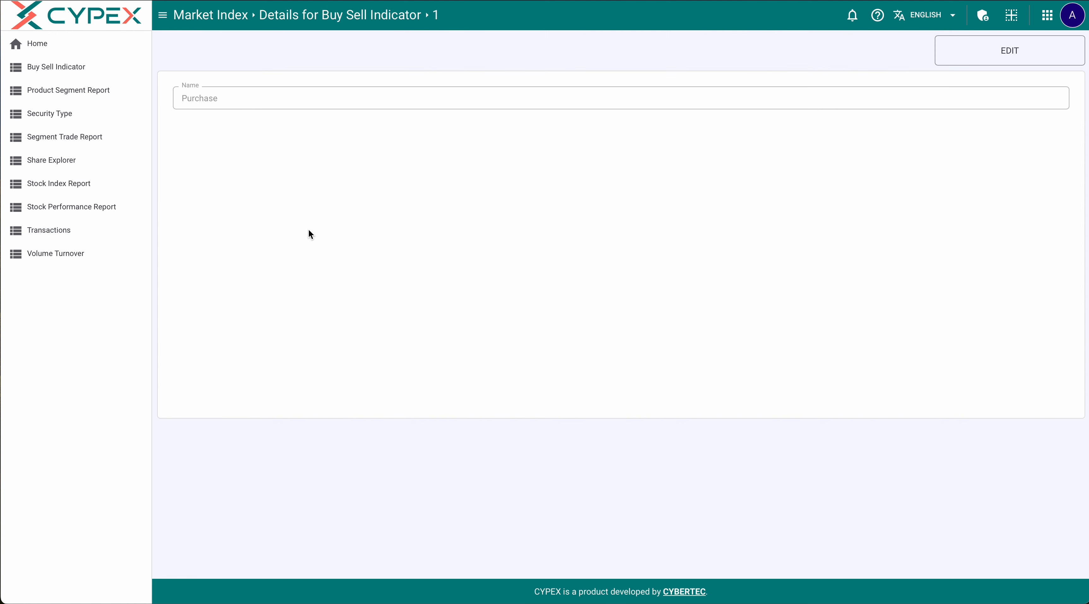
{"action": "left_click", "coordinate": [68, 234]}
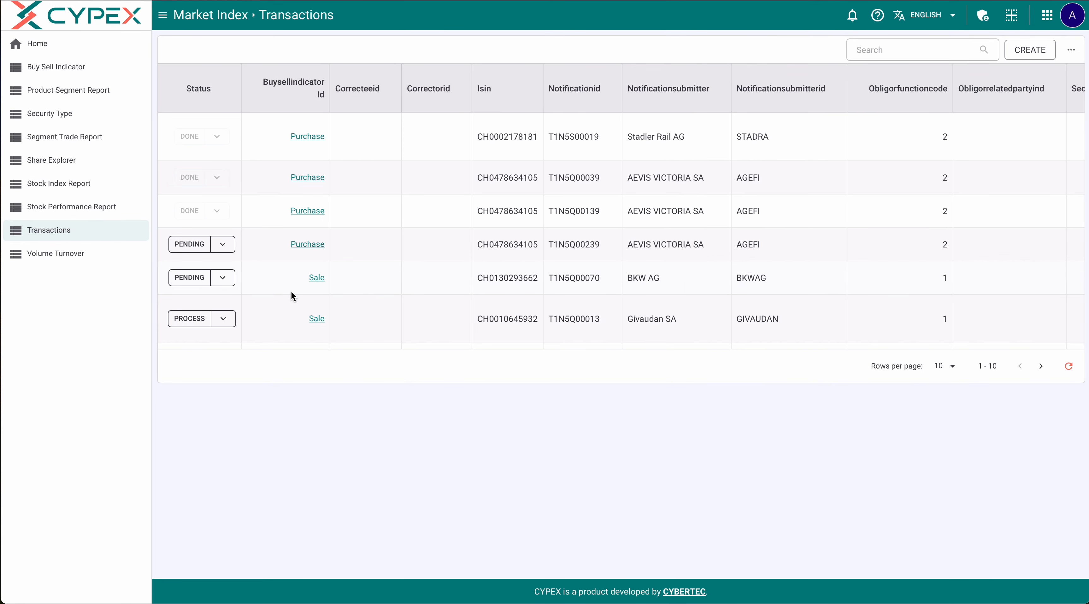
Inspect the BKW transaction's PENDING status options without changing anything
{"action": "scroll", "coordinate": [271, 287], "scroll_direction": "down", "scroll_amount": 1}
{"action": "scroll", "coordinate": [271, 289], "scroll_direction": "down", "scroll_amount": 3}
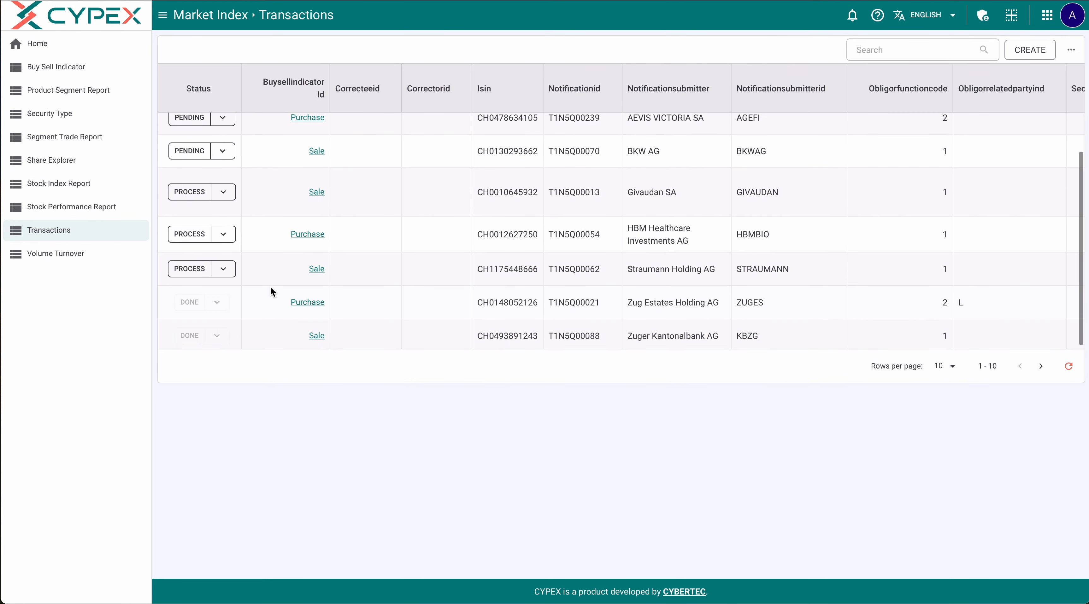
{"action": "left_click", "coordinate": [226, 157]}
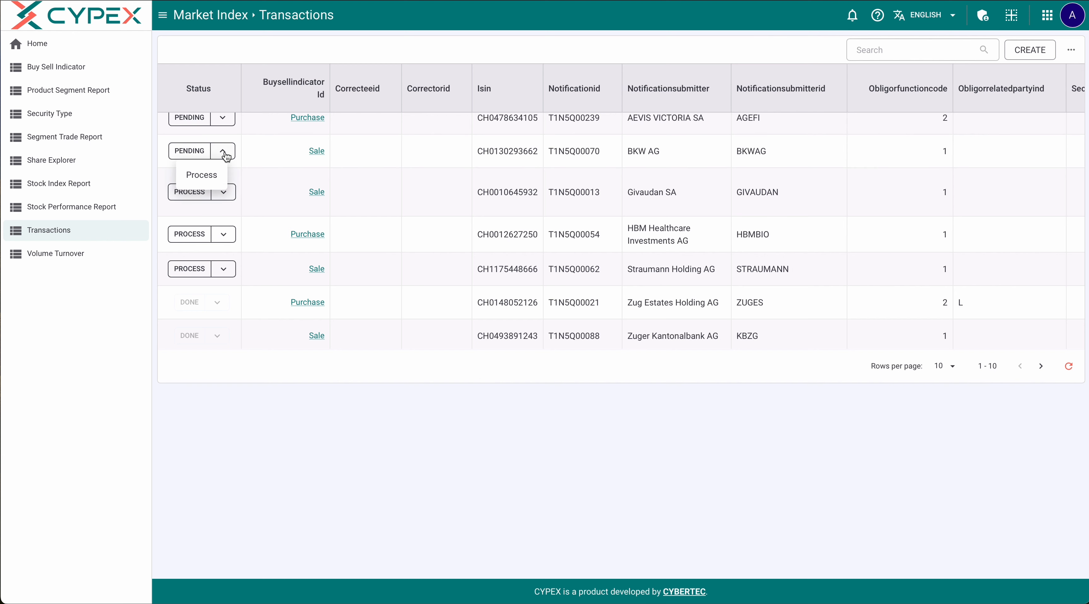
{"action": "left_click", "coordinate": [265, 188]}
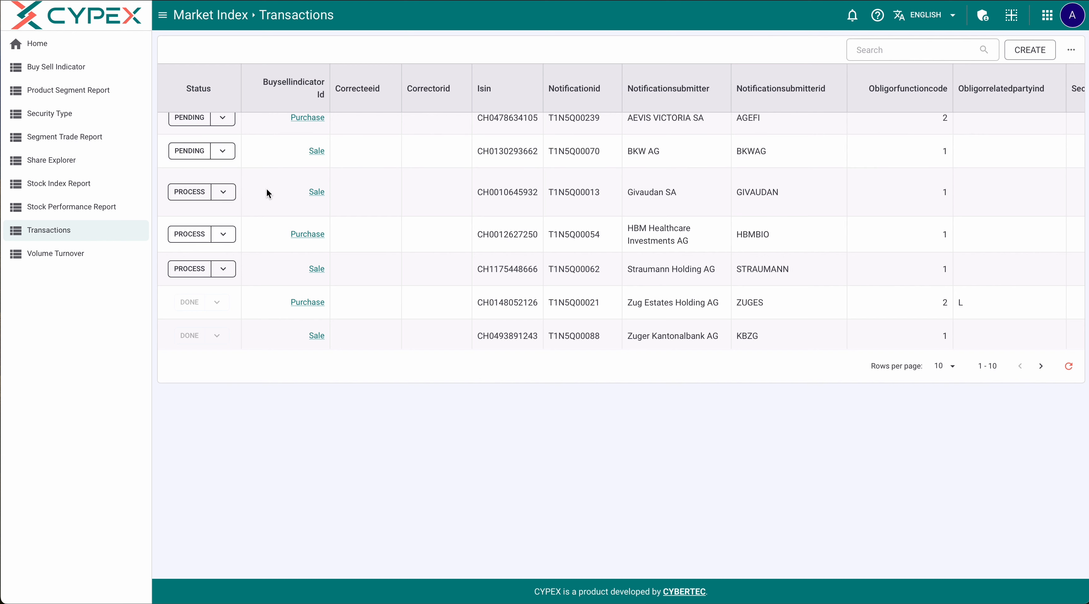
{"action": "scroll", "coordinate": [266, 189], "scroll_direction": "up", "scroll_amount": 4}
{"action": "scroll", "coordinate": [267, 191], "scroll_direction": "down", "scroll_amount": 3}
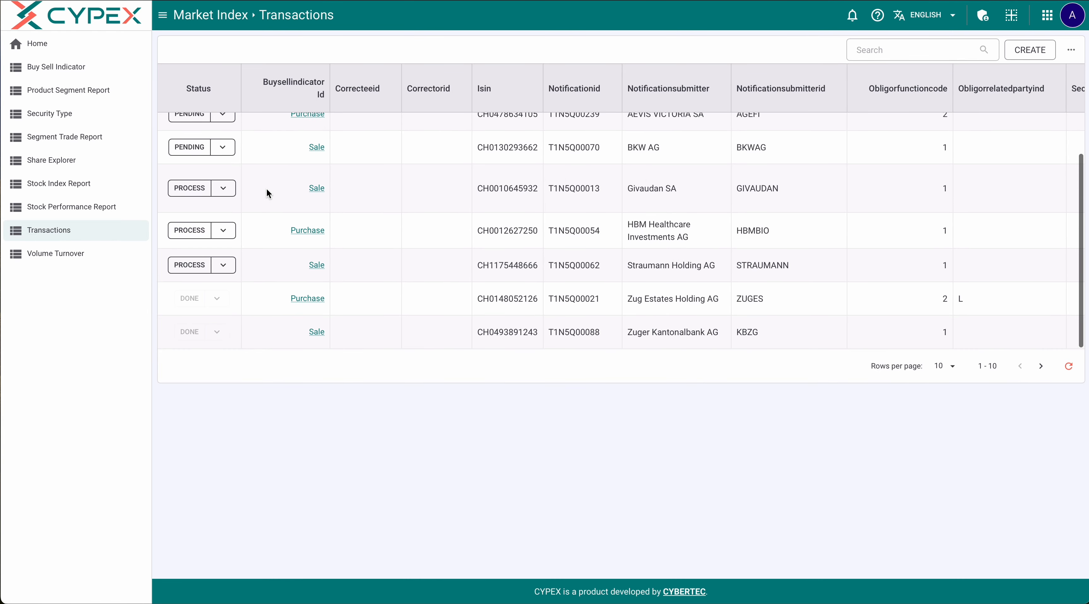
Show transactions 11–20 on the next page, then return to the Administration area
{"action": "left_click", "coordinate": [1040, 366]}
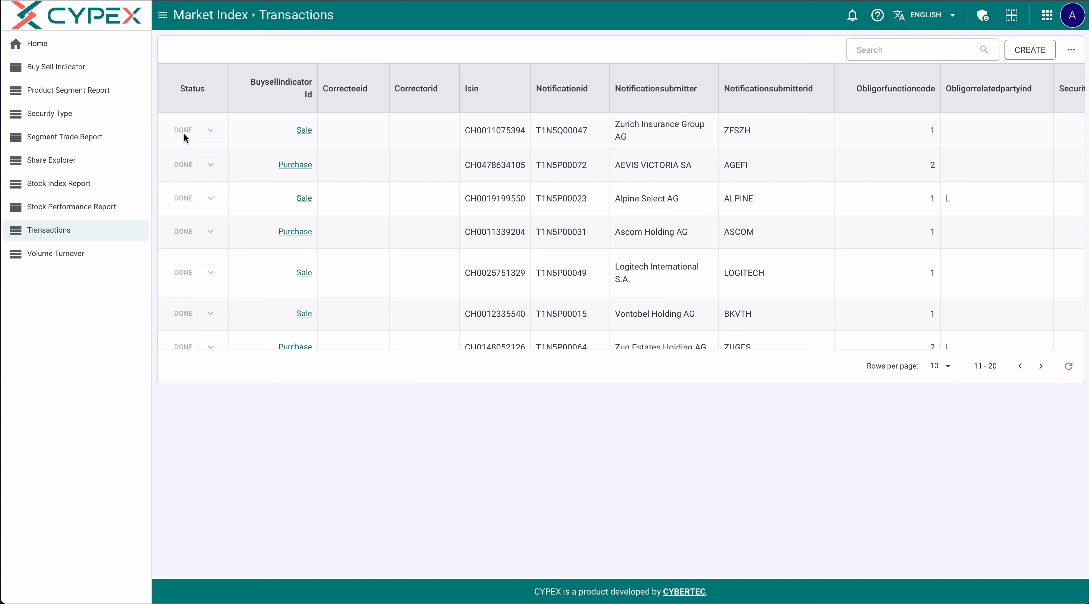
{"action": "scroll", "coordinate": [180, 290], "scroll_direction": "down", "scroll_amount": 3}
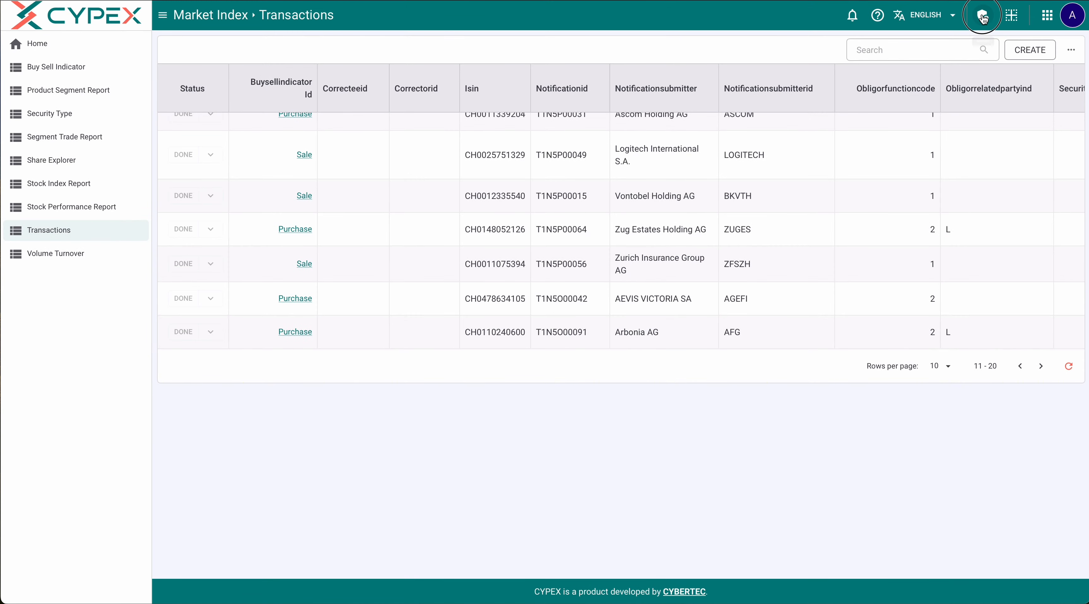
{"action": "left_click", "coordinate": [983, 18]}
Generate new pages for the Countries query in the Market Index application settings
{"action": "left_click", "coordinate": [73, 94]}
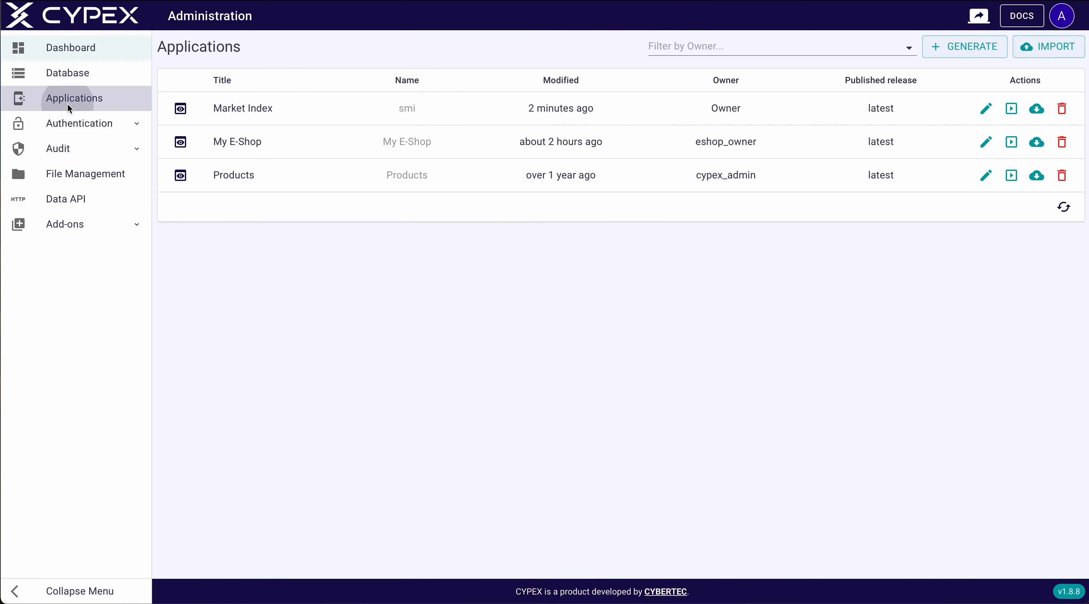
{"action": "left_click", "coordinate": [984, 109]}
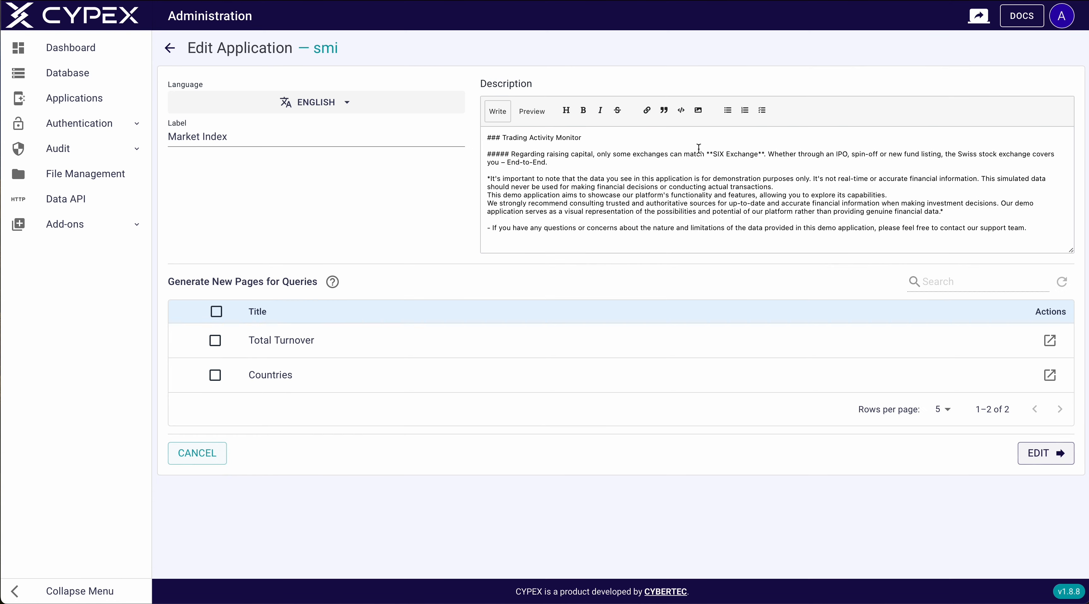
{"action": "left_click", "coordinate": [214, 376]}
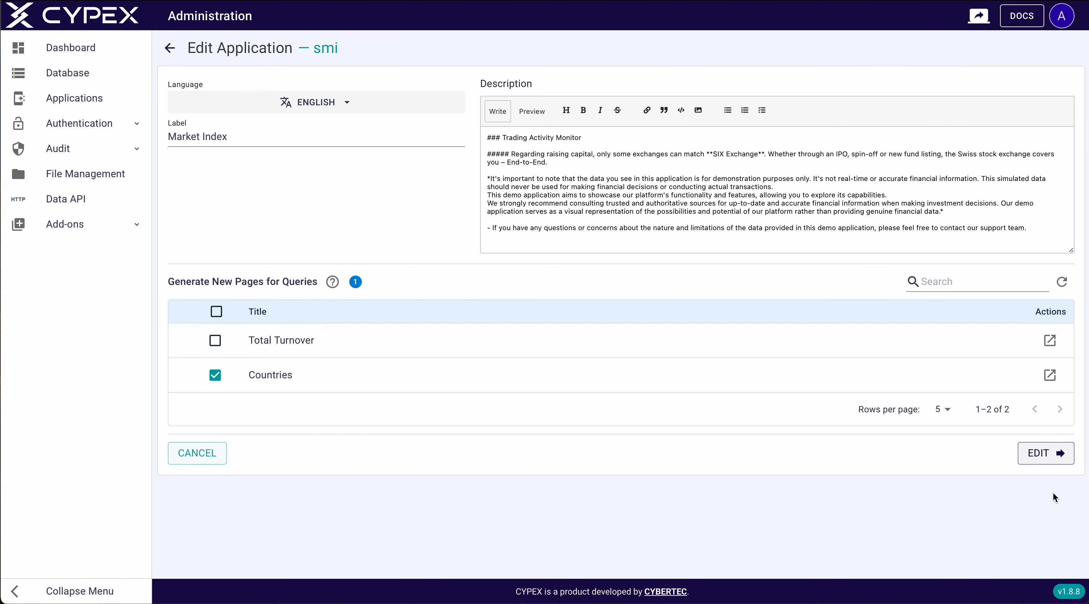
{"action": "left_click", "coordinate": [1050, 456]}
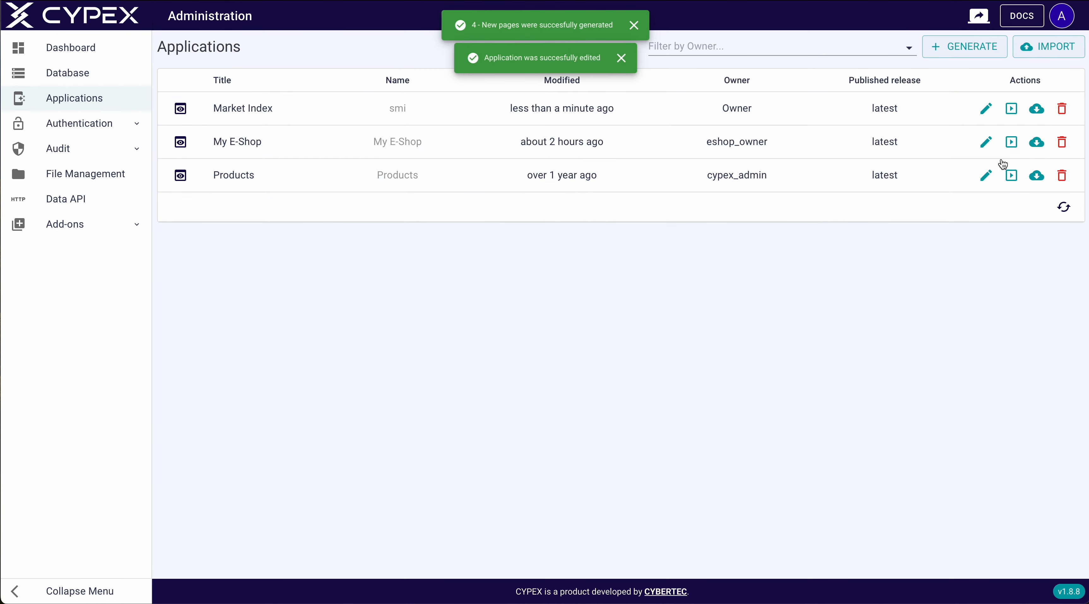
Launch the updated Market Index app and open Share Explorer in page edit mode
{"action": "left_click", "coordinate": [1011, 109]}
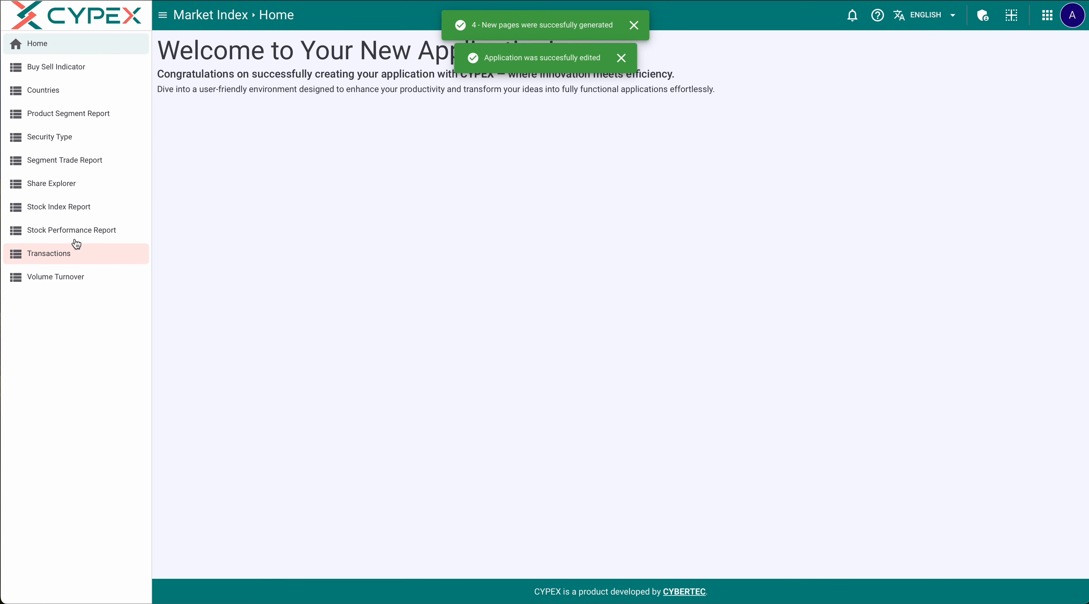
{"action": "left_click", "coordinate": [79, 183]}
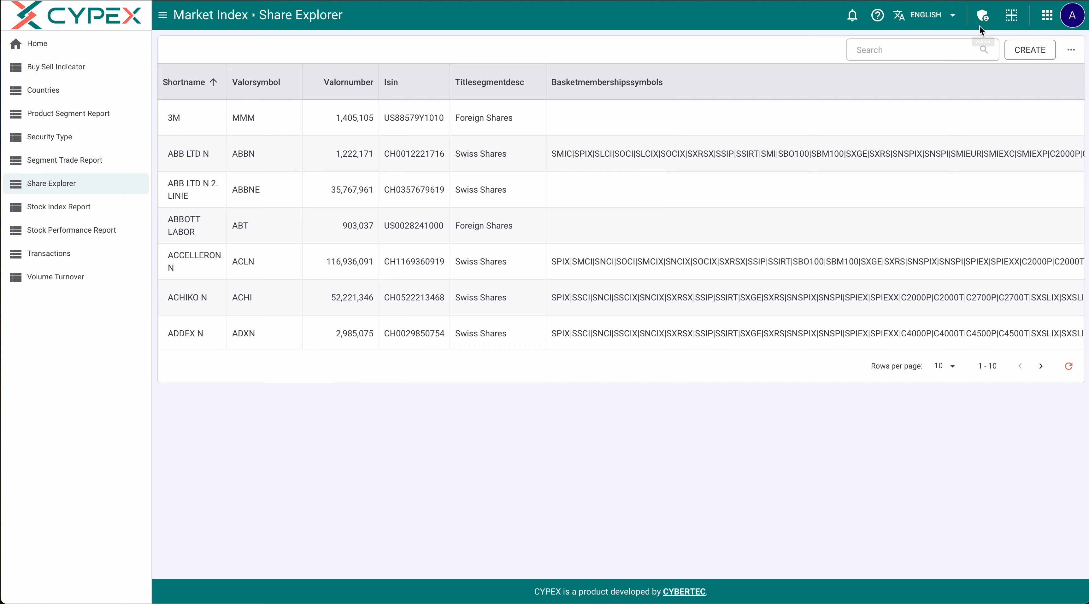
{"action": "left_click", "coordinate": [1012, 16]}
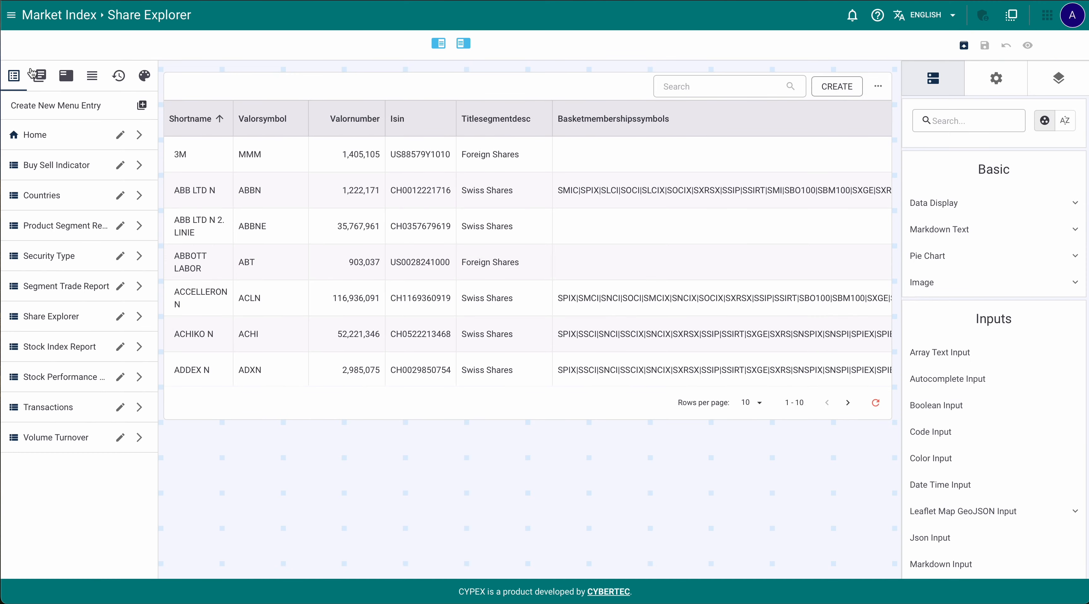
Delete the Buy Sell Indicator page from the Pages list, then show the Page Setup settings
{"action": "left_click", "coordinate": [40, 76]}
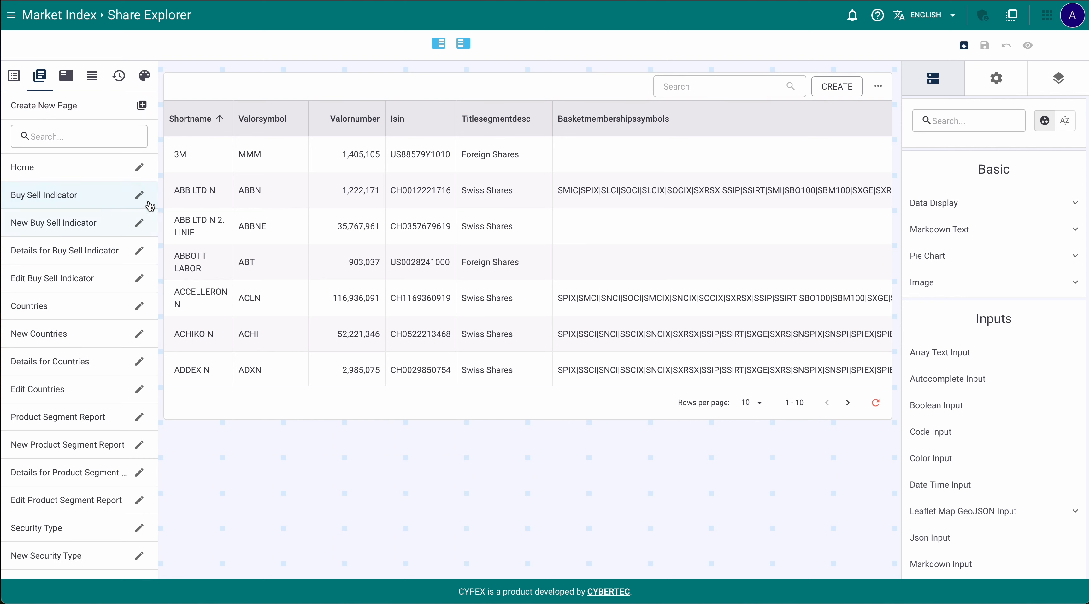
{"action": "left_click", "coordinate": [17, 79]}
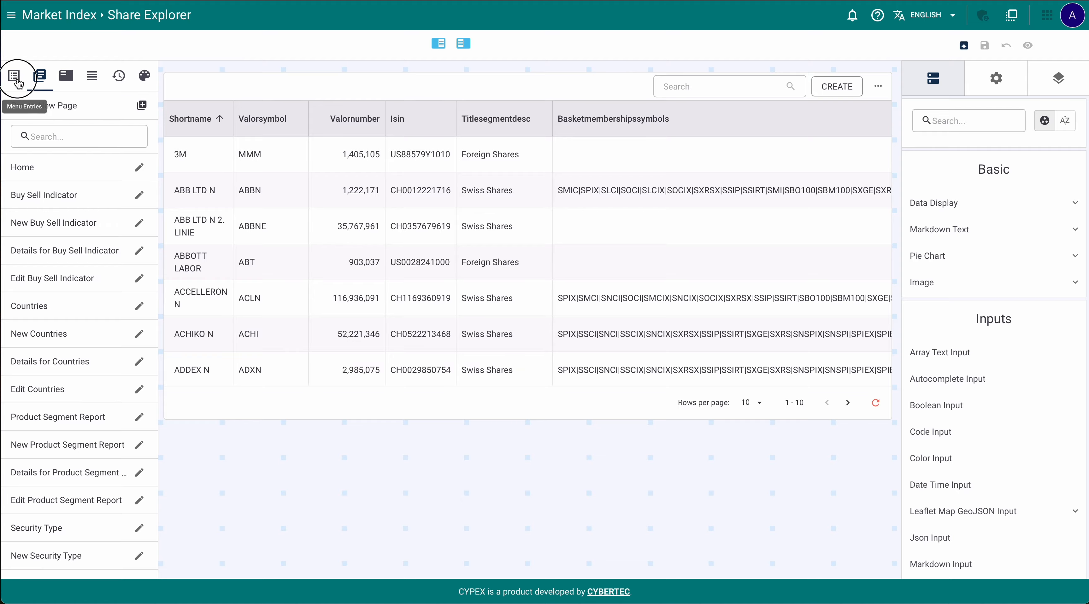
{"action": "left_click", "coordinate": [40, 76]}
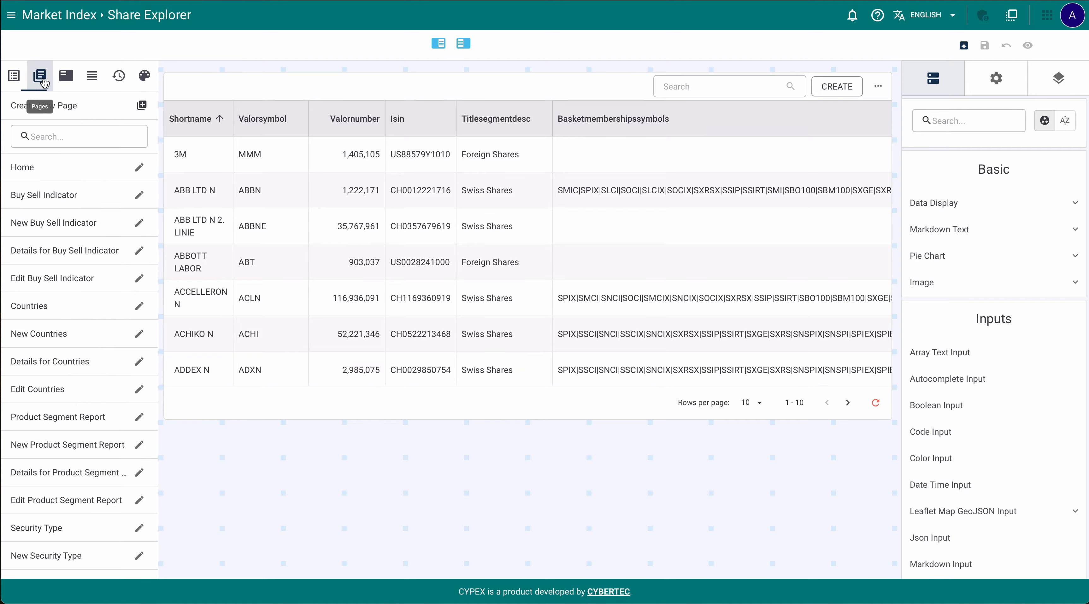
{"action": "left_click", "coordinate": [138, 196]}
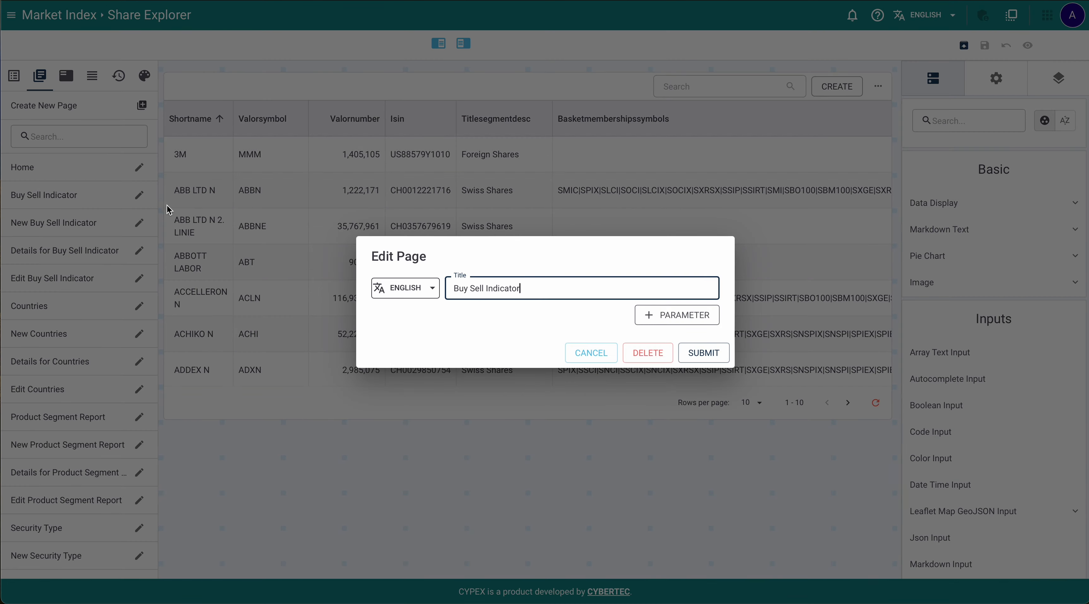
{"action": "left_click", "coordinate": [641, 360]}
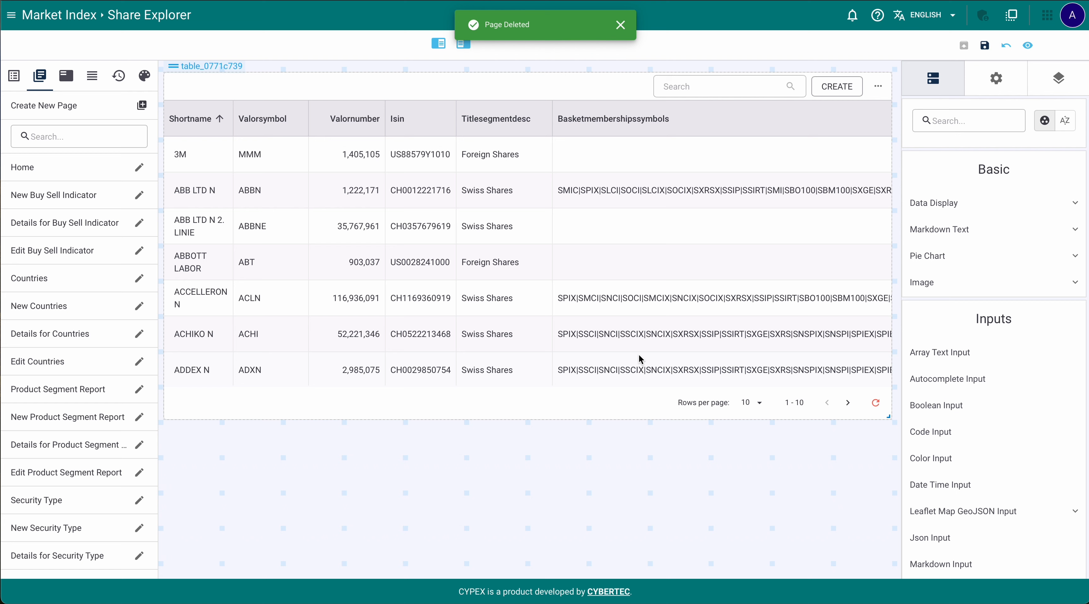
{"action": "left_click", "coordinate": [70, 77]}
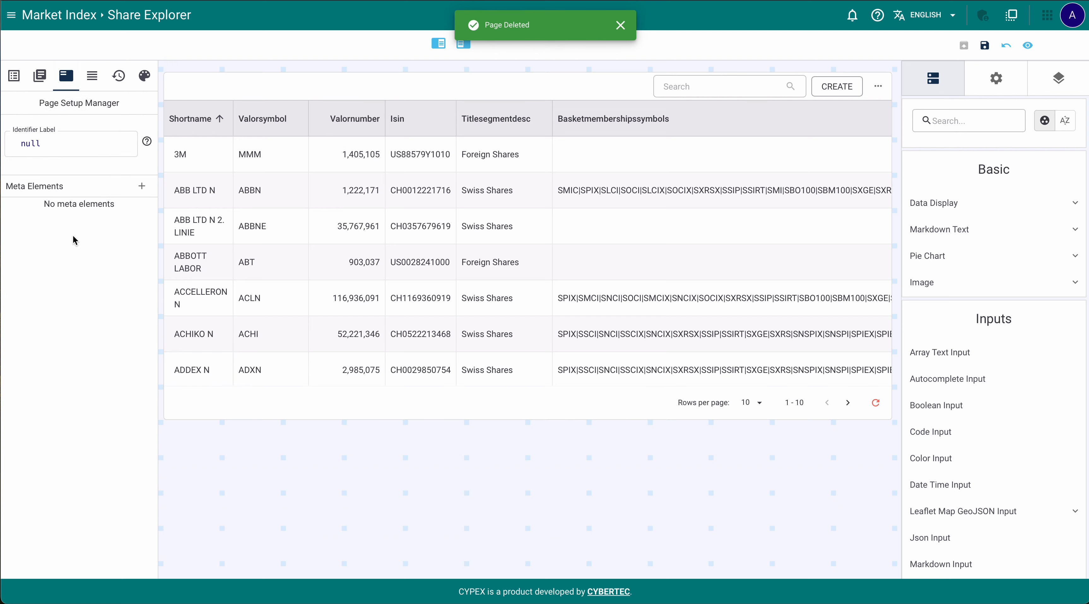
Inspect the Total Turnover query's details, then review the History tab's releases list
{"action": "left_click", "coordinate": [93, 84]}
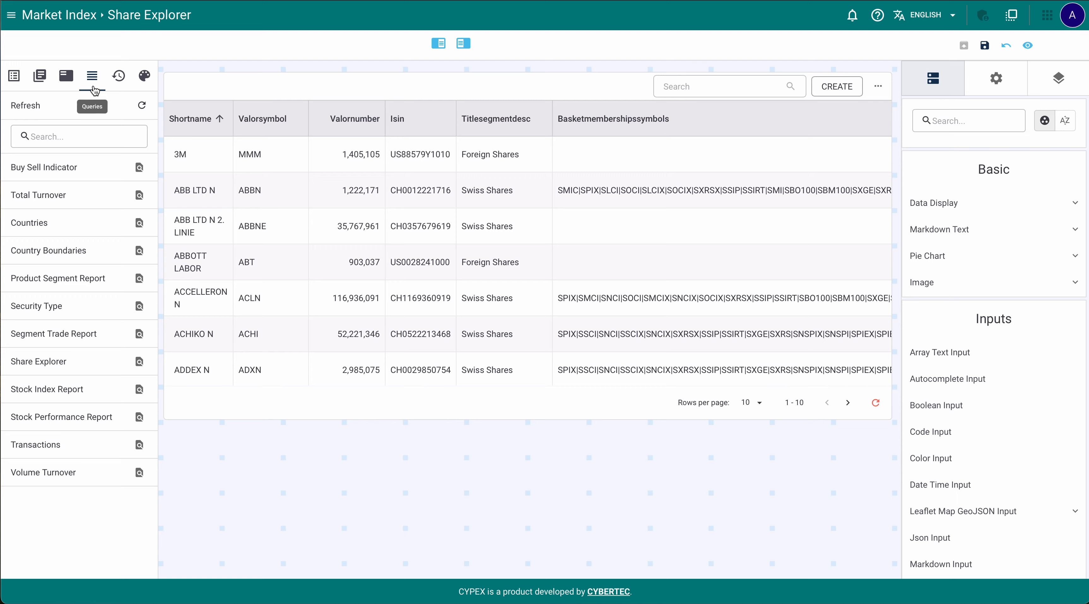
{"action": "left_click", "coordinate": [139, 196]}
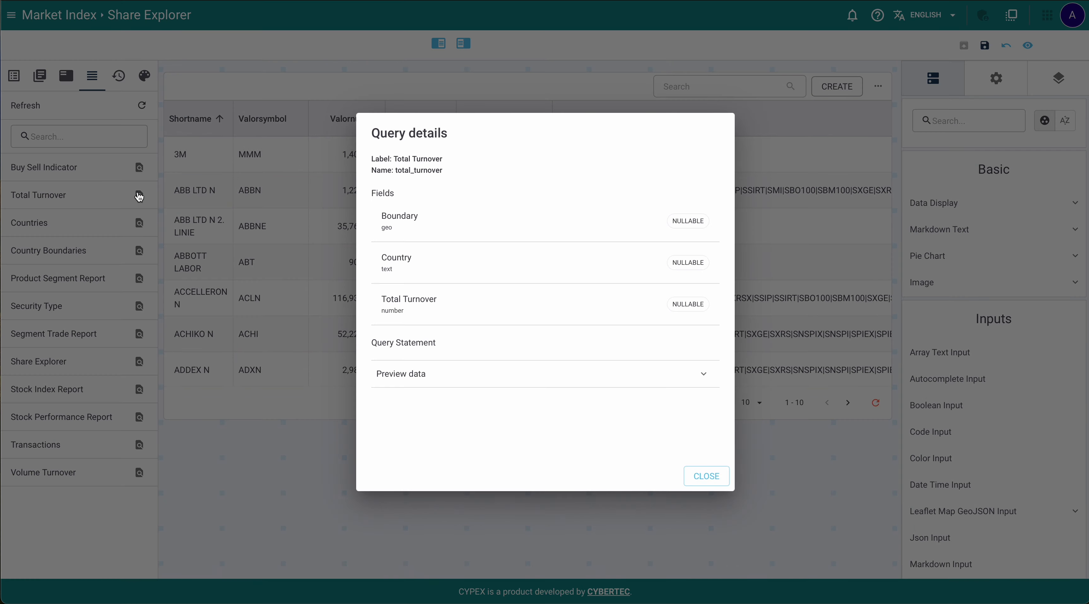
{"action": "left_click", "coordinate": [280, 230]}
{"action": "left_click", "coordinate": [120, 78]}
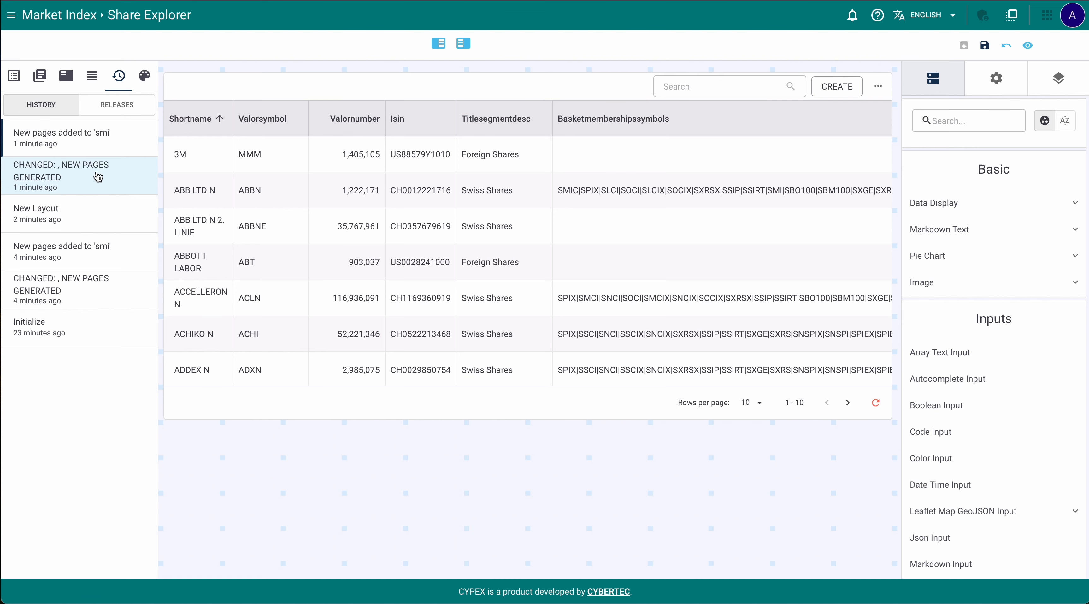
{"action": "left_click", "coordinate": [116, 107]}
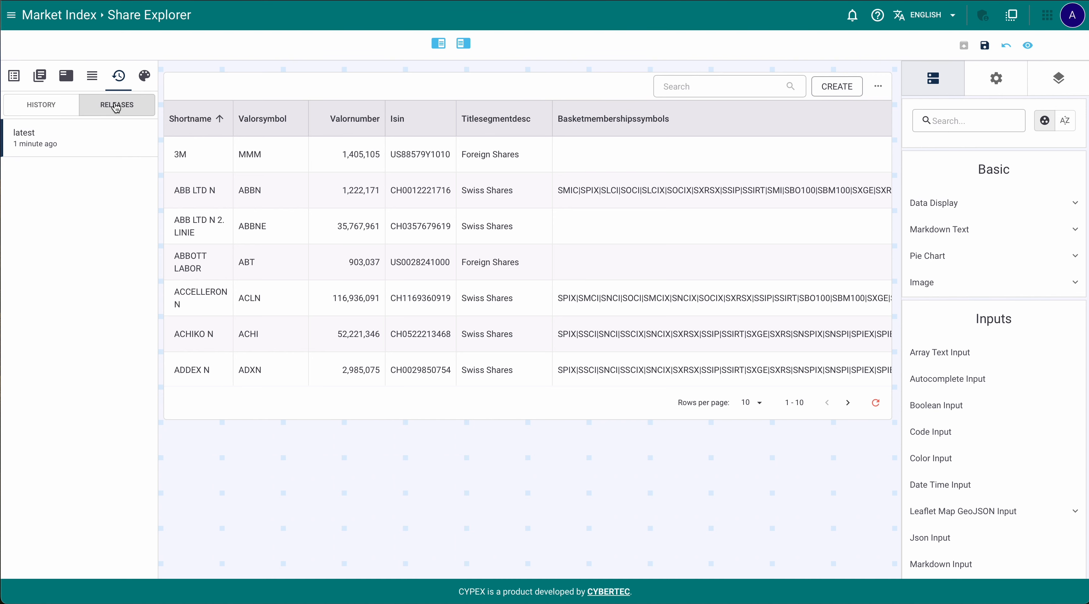
Deepen the Secondary app colour to a darker coral red in Styles
{"action": "left_click", "coordinate": [144, 76]}
{"action": "left_click", "coordinate": [113, 148]}
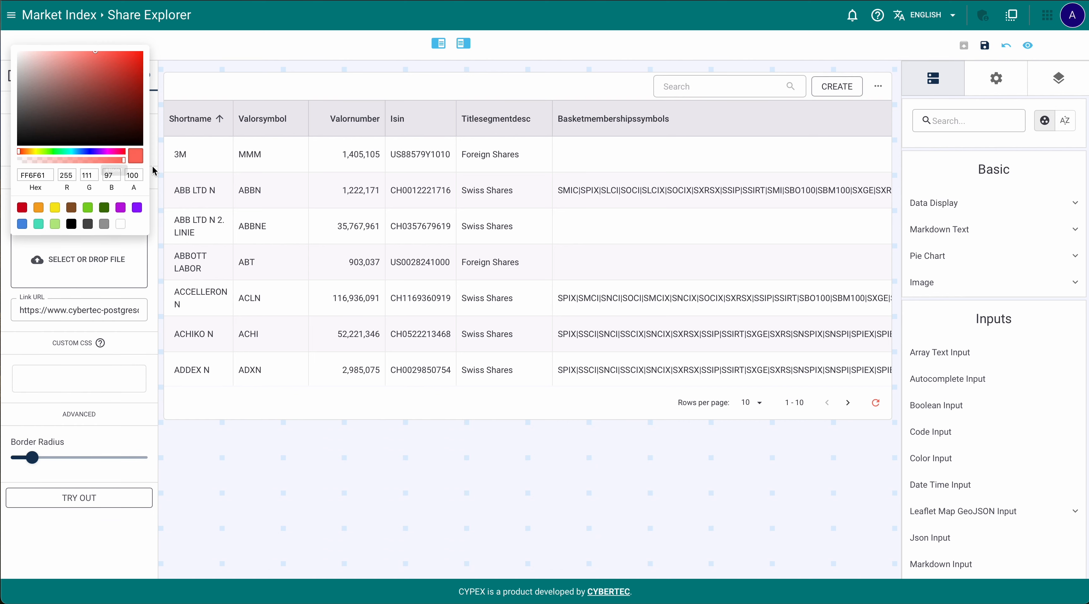
{"action": "left_click_drag", "start_coordinate": [96, 58], "coordinate": [101, 58]}
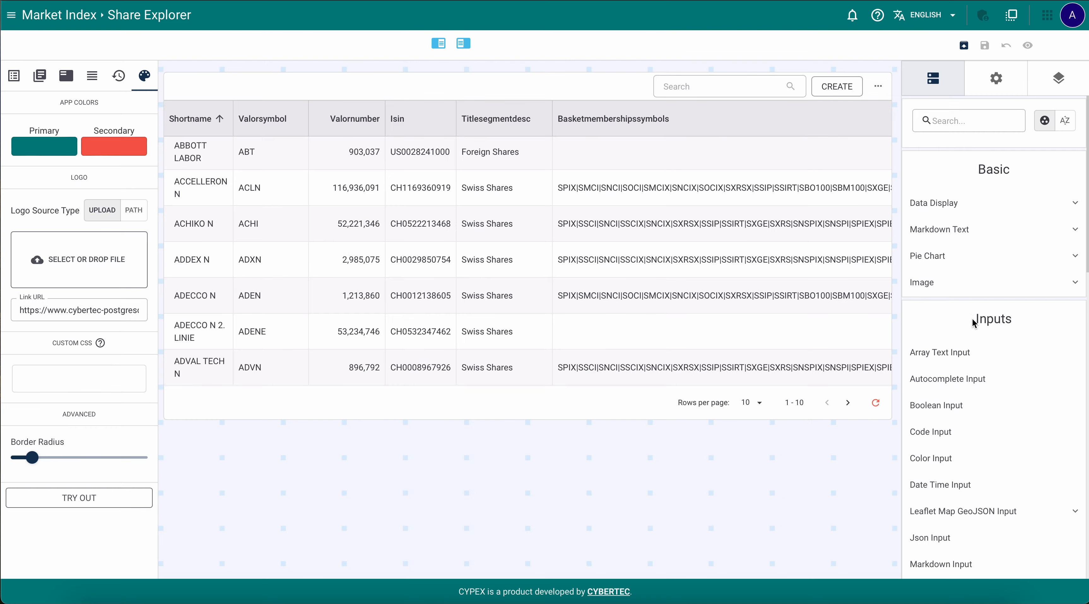
Open the Home page for editing from the Menu Entries list
{"action": "scroll", "coordinate": [971, 318], "scroll_direction": "down", "scroll_amount": 6}
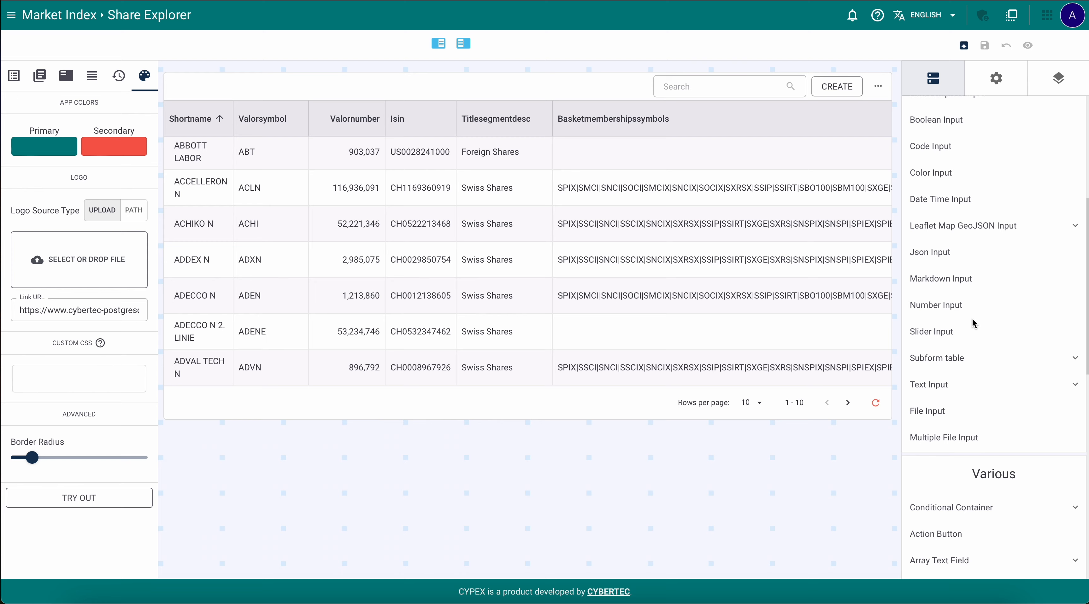
{"action": "scroll", "coordinate": [972, 318], "scroll_direction": "down", "scroll_amount": 12}
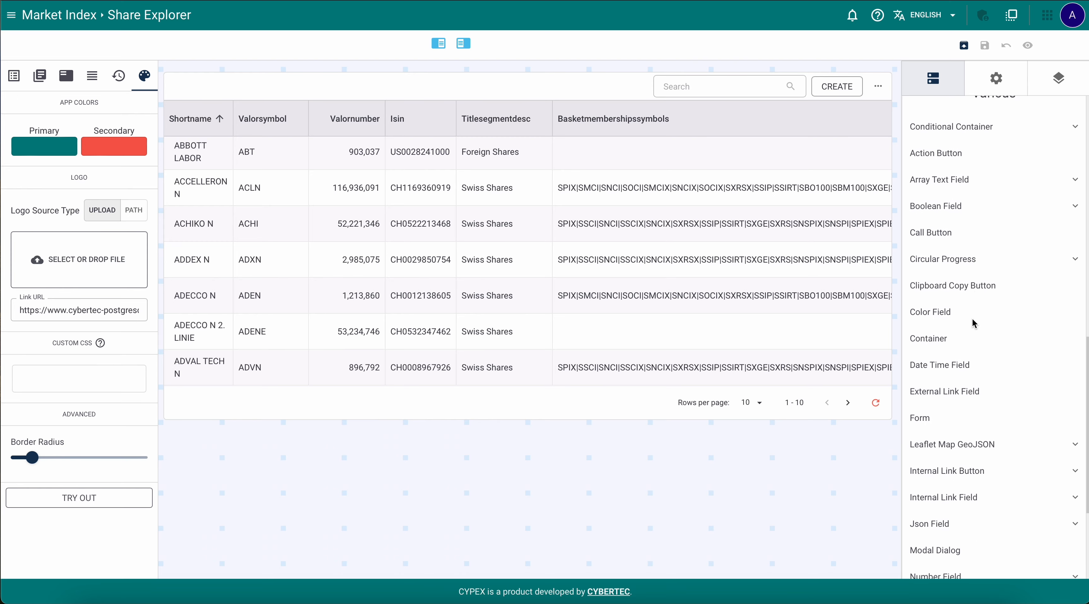
{"action": "left_click", "coordinate": [15, 77]}
{"action": "left_click", "coordinate": [139, 134]}
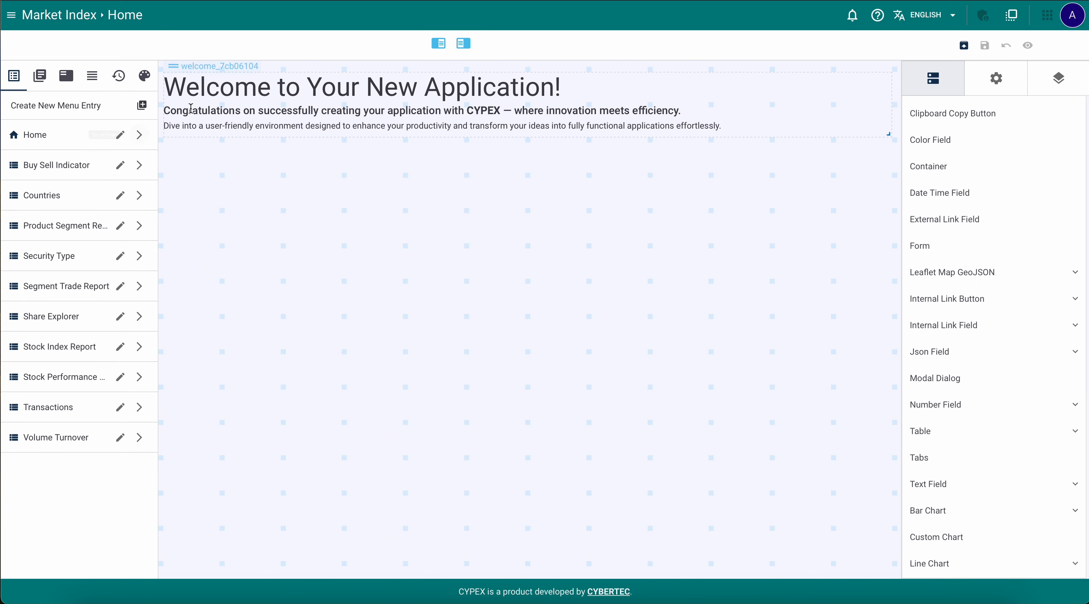
Delete the welcome text element from the Home page
{"action": "left_click", "coordinate": [190, 75]}
{"action": "left_click", "coordinate": [993, 146]}
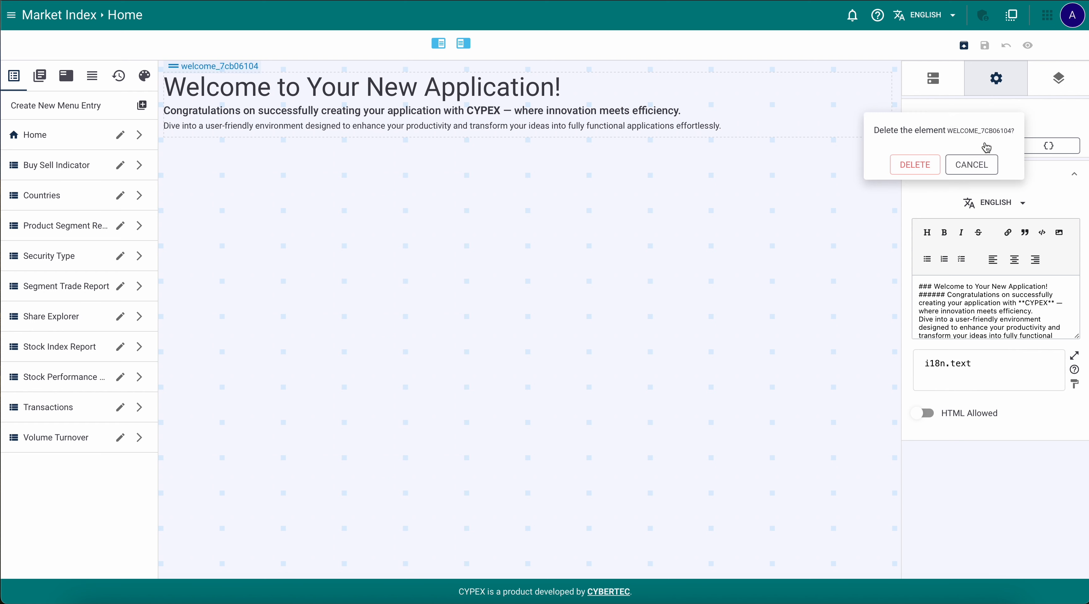
{"action": "left_click", "coordinate": [918, 166]}
Place a Pie Chart at the top of Home and enlarge it across the page
{"action": "left_click", "coordinate": [934, 81]}
{"action": "left_click", "coordinate": [969, 121]}
{"action": "type", "text": "ch"}
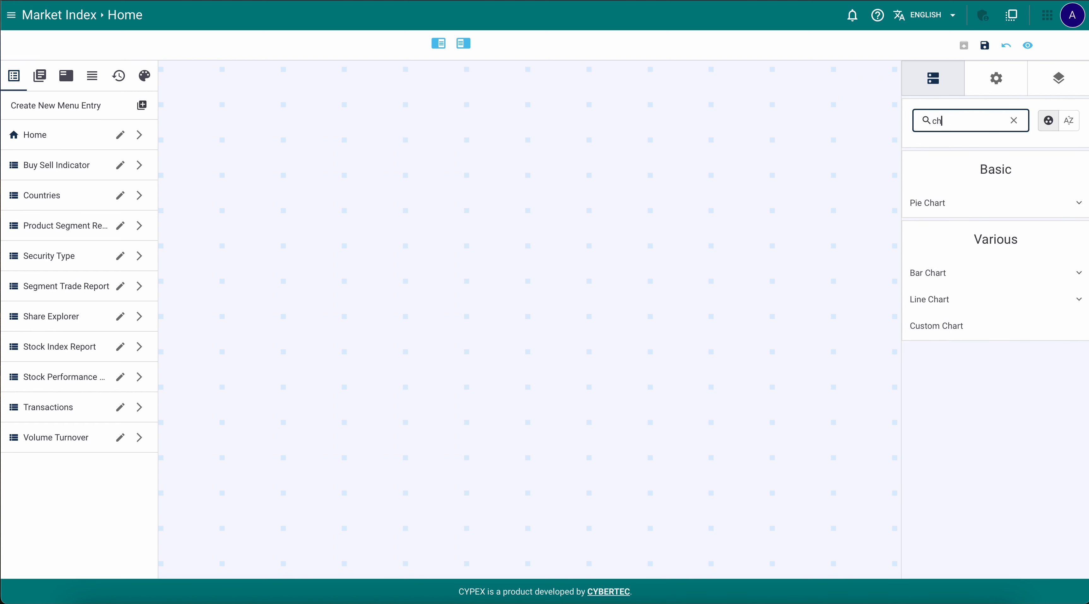
{"action": "left_click_drag", "start_coordinate": [922, 205], "coordinate": [168, 77]}
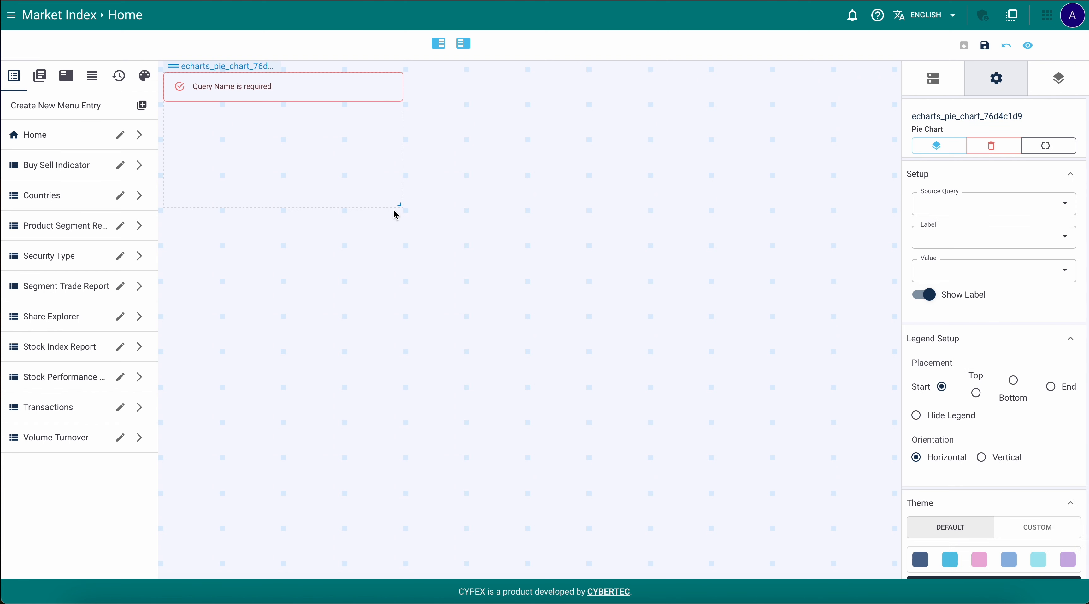
{"action": "left_click_drag", "start_coordinate": [399, 204], "coordinate": [887, 488]}
Feed the pie Stock Index Report, labelled by Index Short Name, sized by Close Previous Month, legend hidden
{"action": "left_click", "coordinate": [987, 202]}
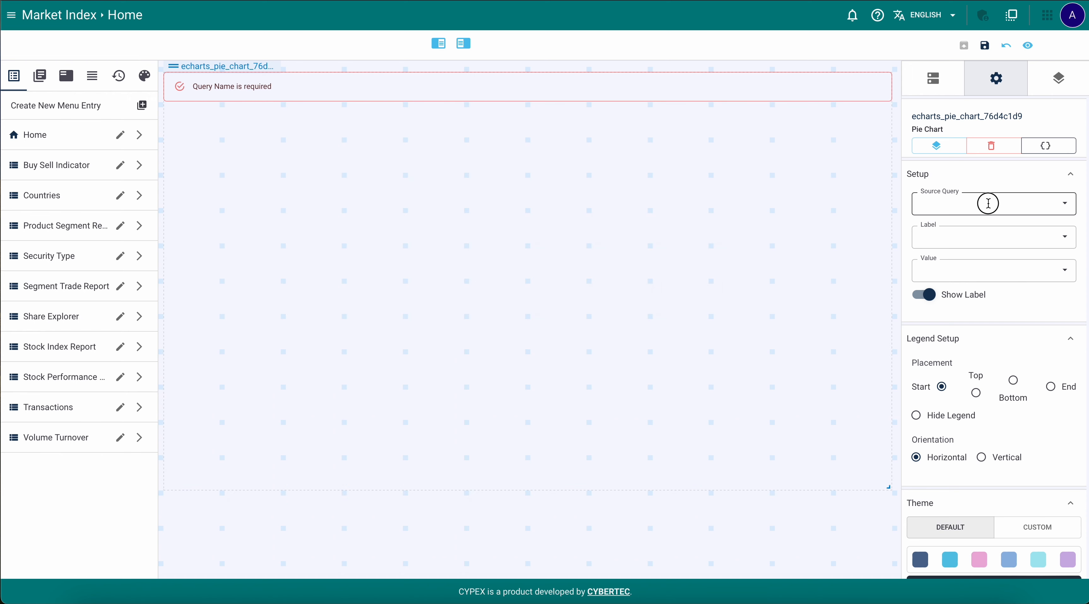
{"action": "type", "text": "ind"}
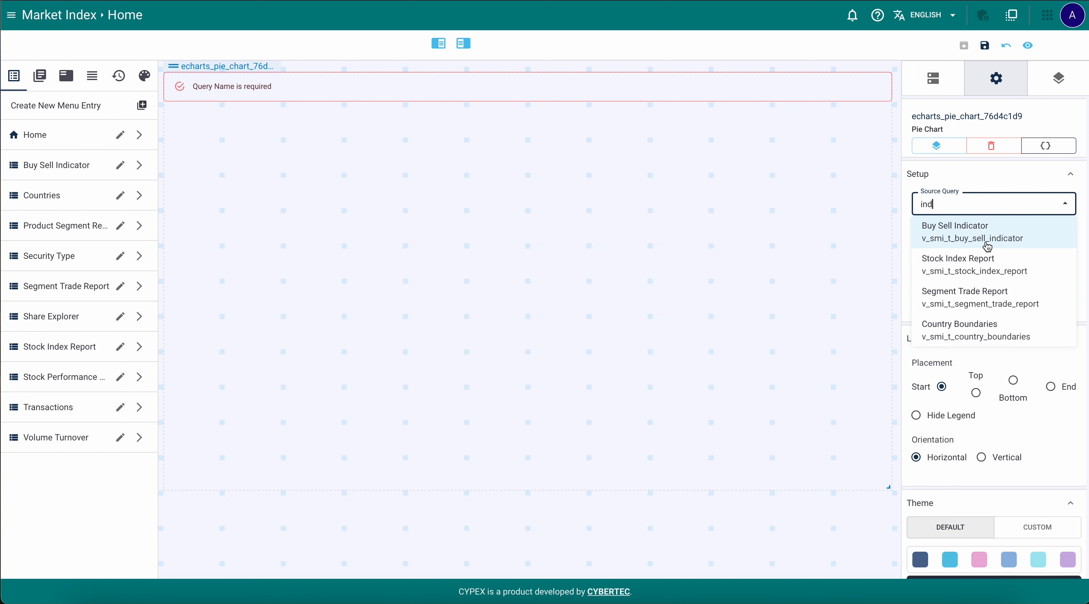
{"action": "left_click", "coordinate": [979, 270]}
{"action": "left_click", "coordinate": [960, 241]}
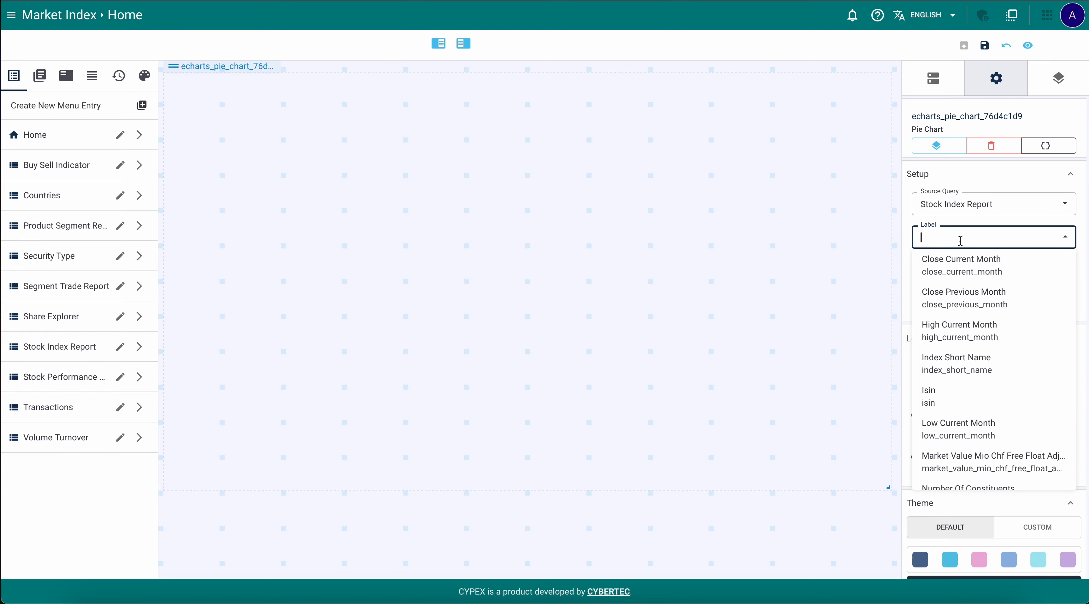
{"action": "type", "text": "ind"}
{"action": "left_click", "coordinate": [960, 267]}
{"action": "left_click", "coordinate": [951, 272]}
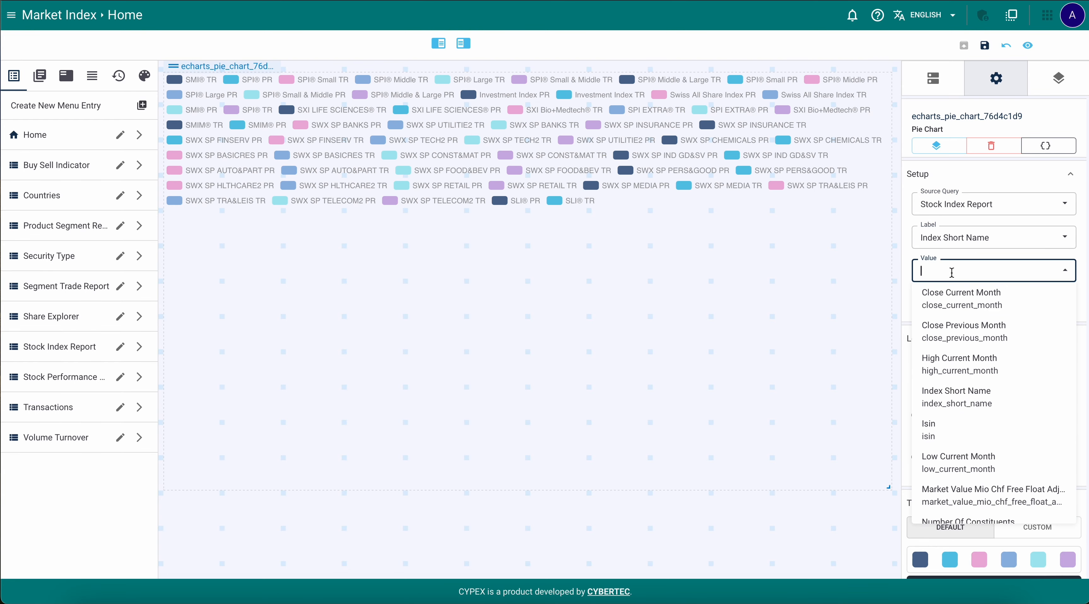
{"action": "left_click", "coordinate": [962, 332]}
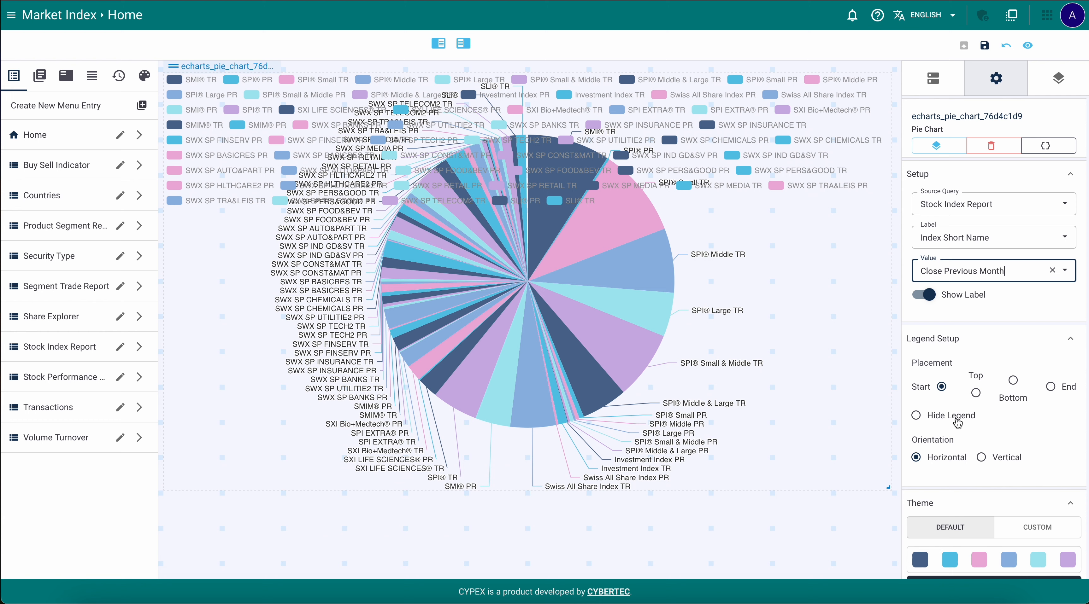
{"action": "left_click", "coordinate": [943, 416]}
{"action": "scroll", "coordinate": [974, 381], "scroll_direction": "down", "scroll_amount": 8}
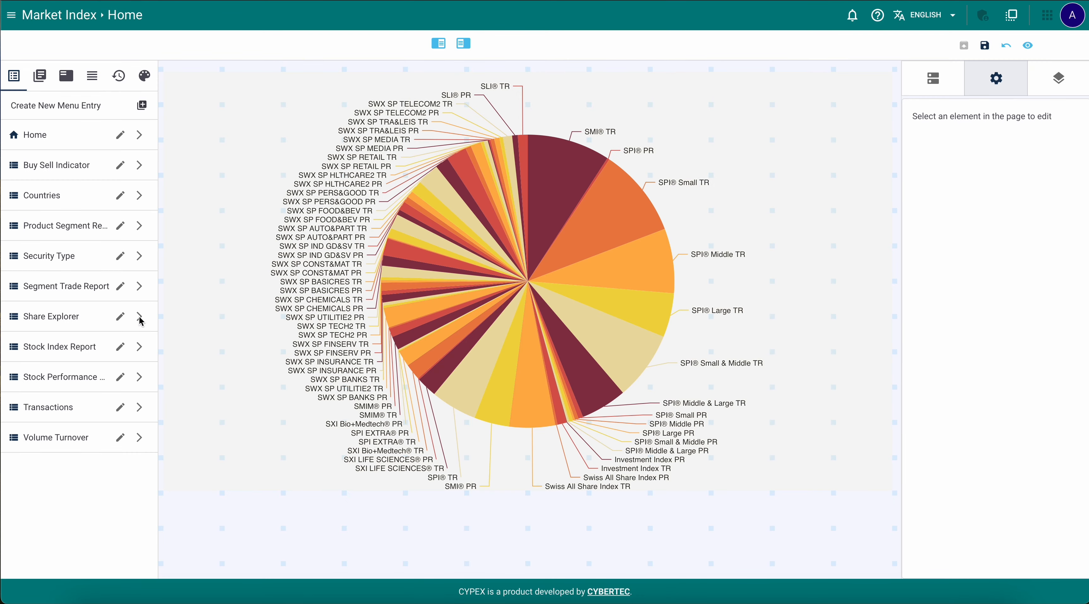
{"action": "left_click", "coordinate": [140, 317]}
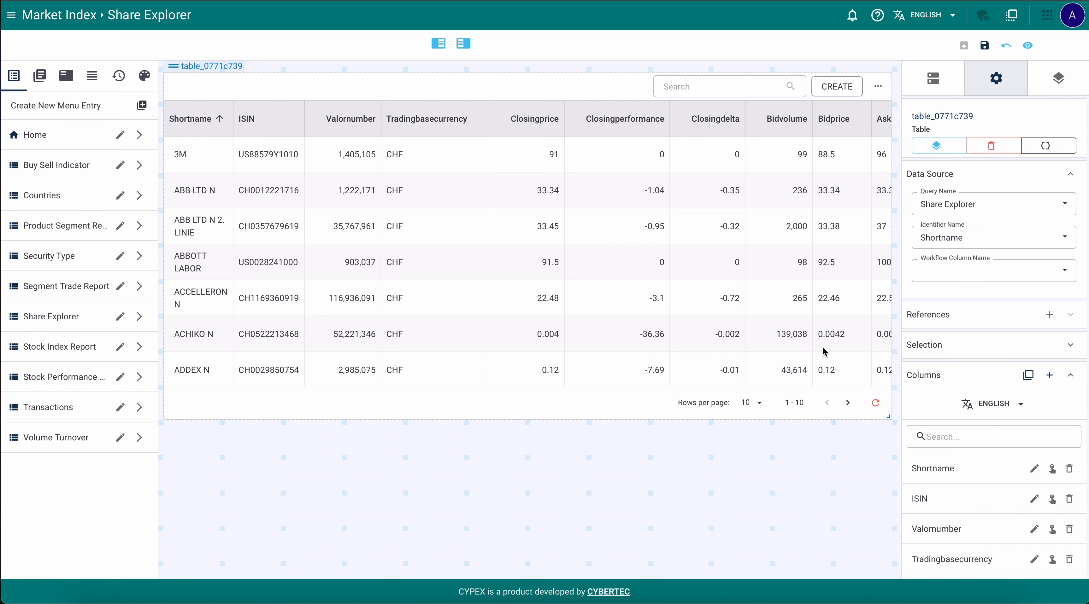
Remove the Closingperformance column and relabel the ISIN column as Code
{"action": "scroll", "coordinate": [994, 398], "scroll_direction": "down", "scroll_amount": 4}
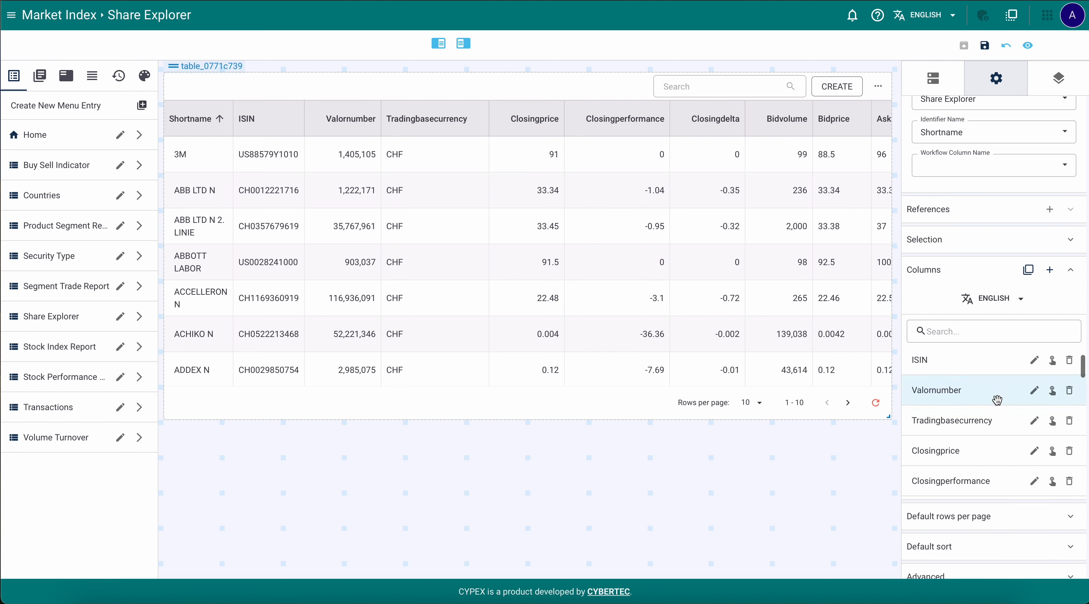
{"action": "left_click", "coordinate": [1069, 482]}
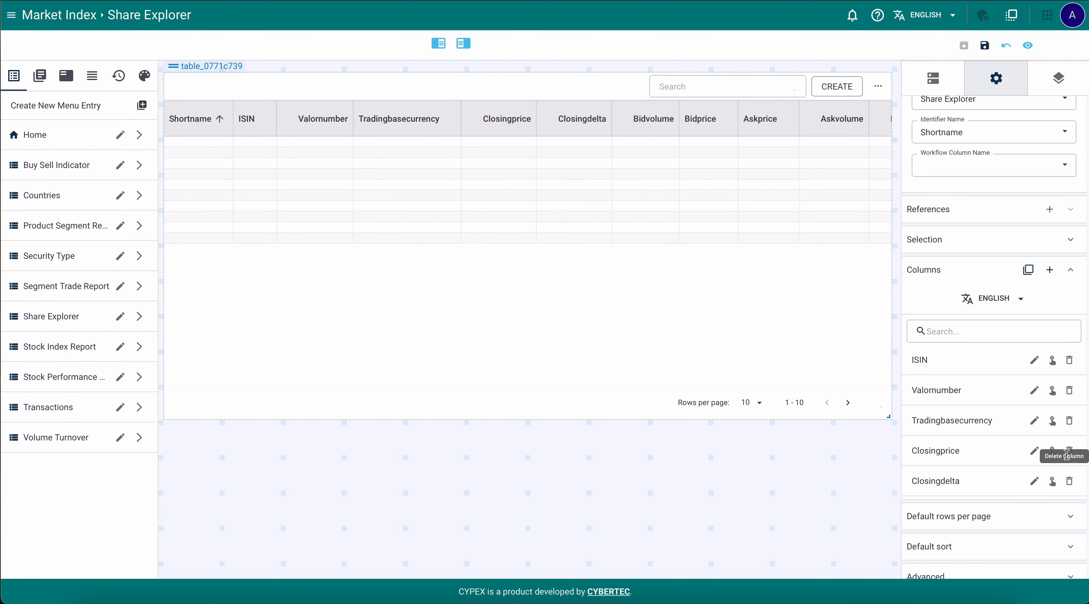
{"action": "left_click", "coordinate": [1035, 362]}
{"action": "left_click_drag", "start_coordinate": [440, 188], "coordinate": [358, 184]}
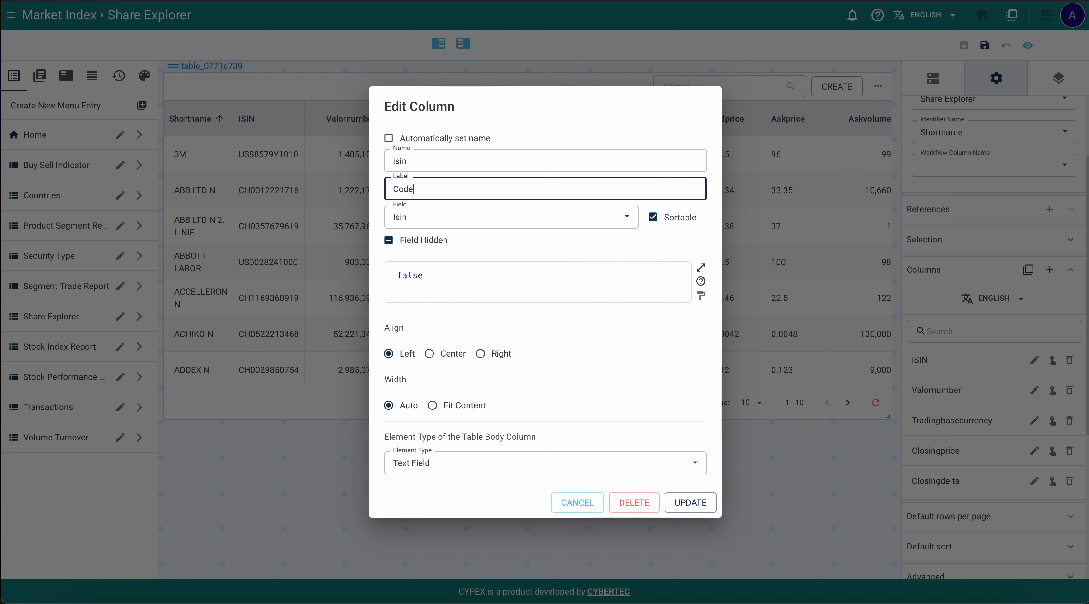
{"action": "left_click", "coordinate": [680, 508]}
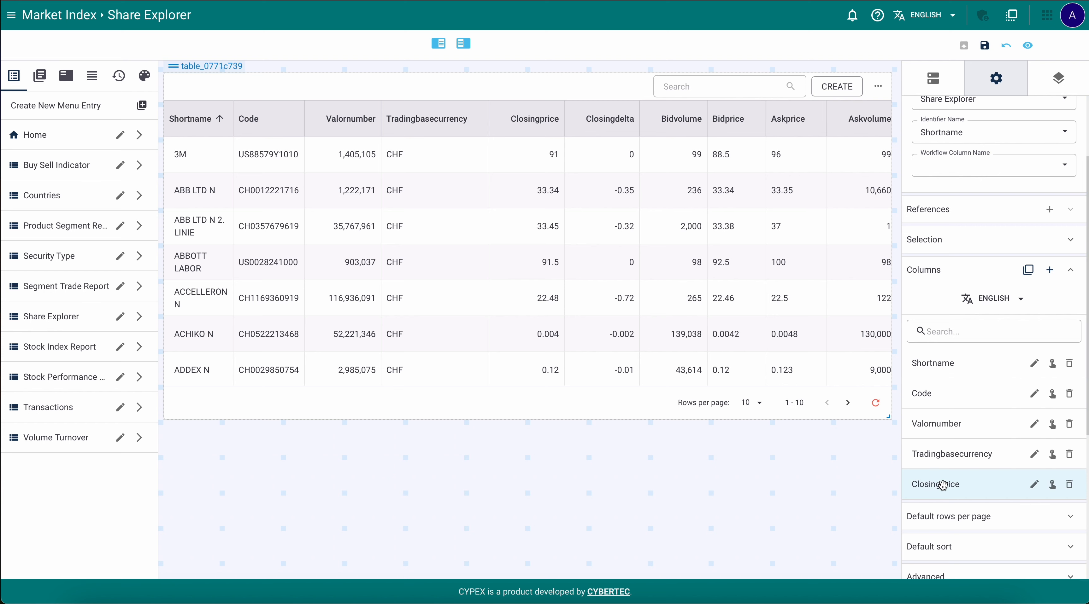
Move Closingprice to third column and enable Can select row with First row selected
{"action": "left_click_drag", "start_coordinate": [943, 485], "coordinate": [940, 421]}
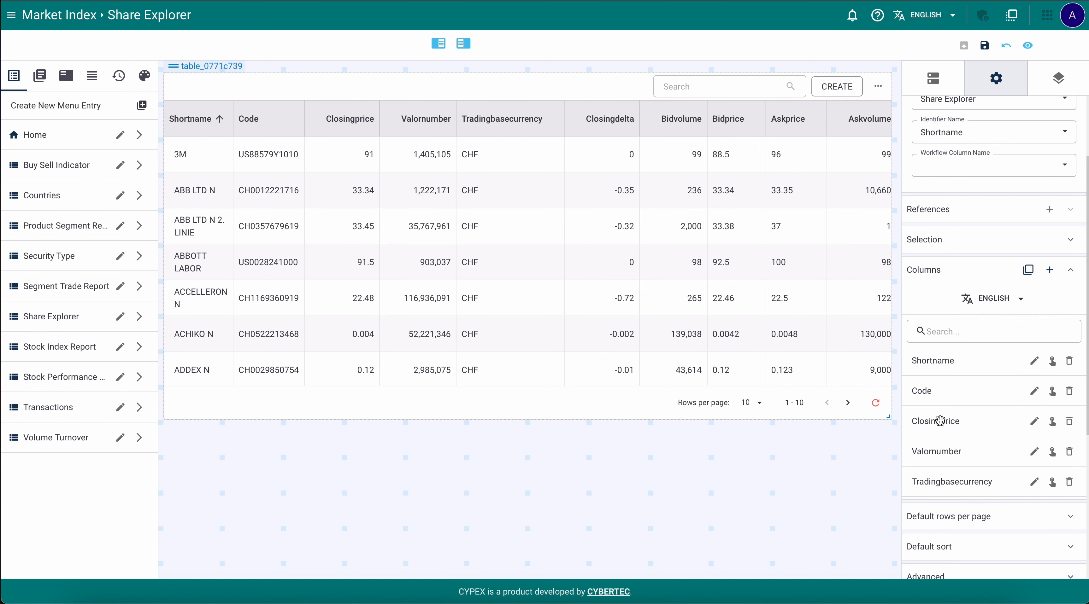
{"action": "left_click", "coordinate": [1071, 240]}
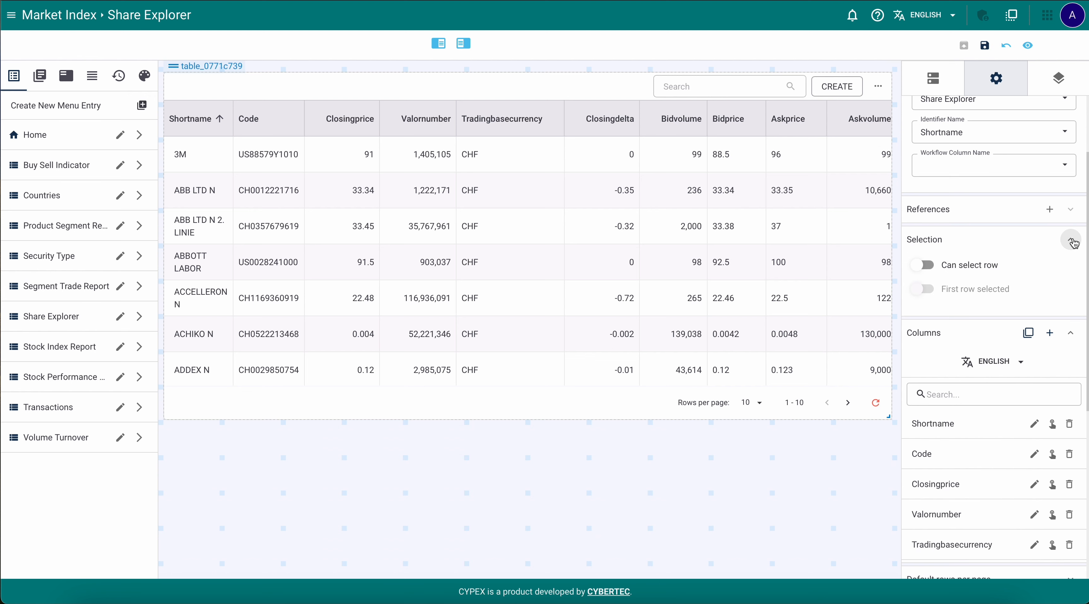
{"action": "left_click", "coordinate": [969, 268]}
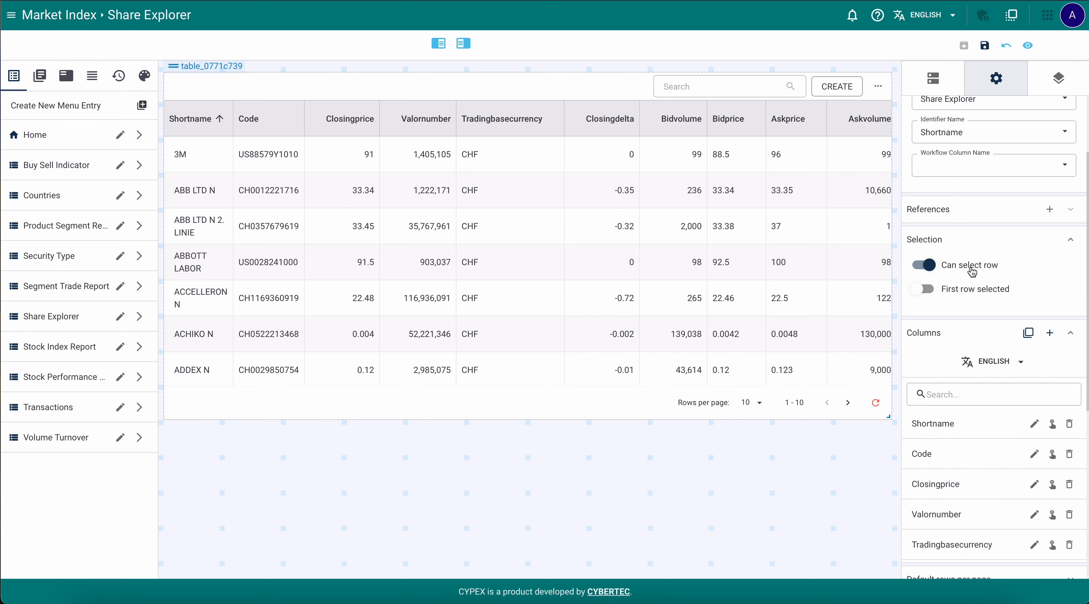
{"action": "left_click", "coordinate": [972, 292]}
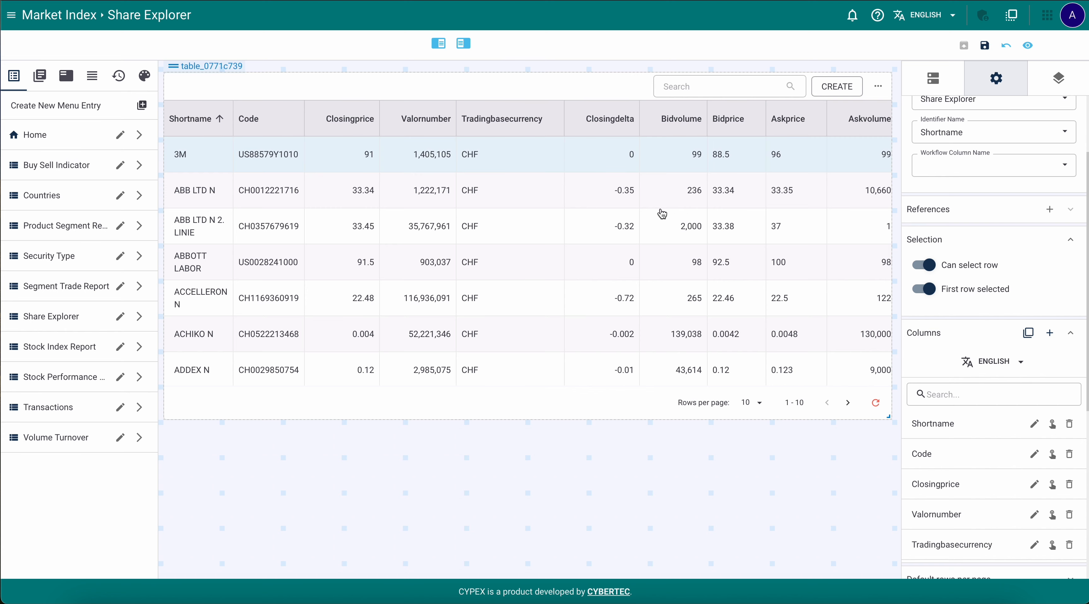